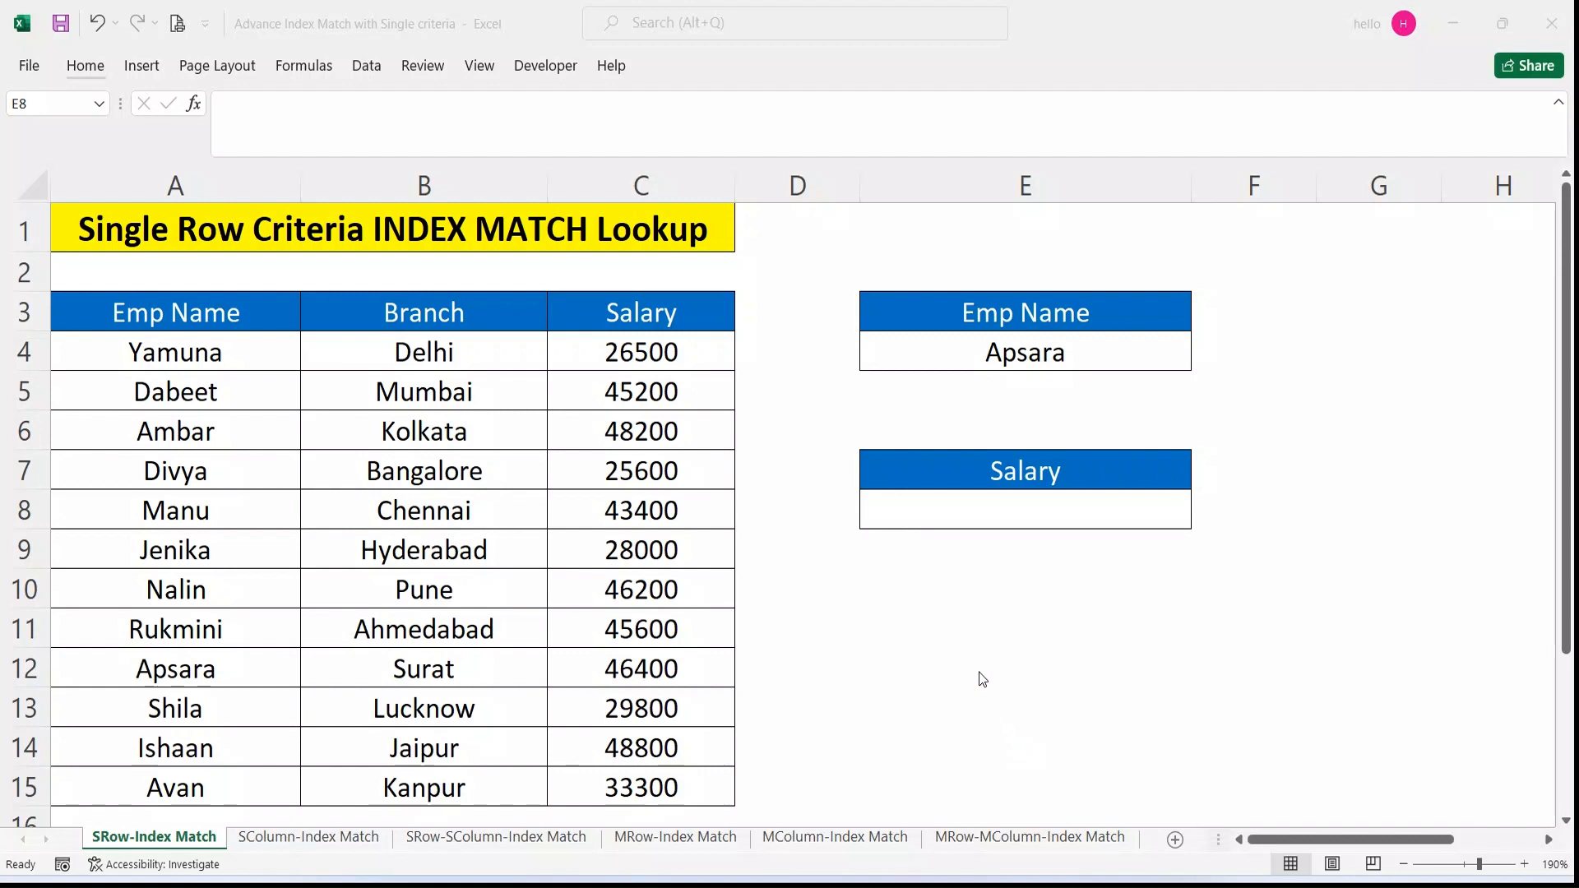
Examine the employee table's name, branch and salary columns and the lookup cells for employee name and salary.
left_click(980, 672)
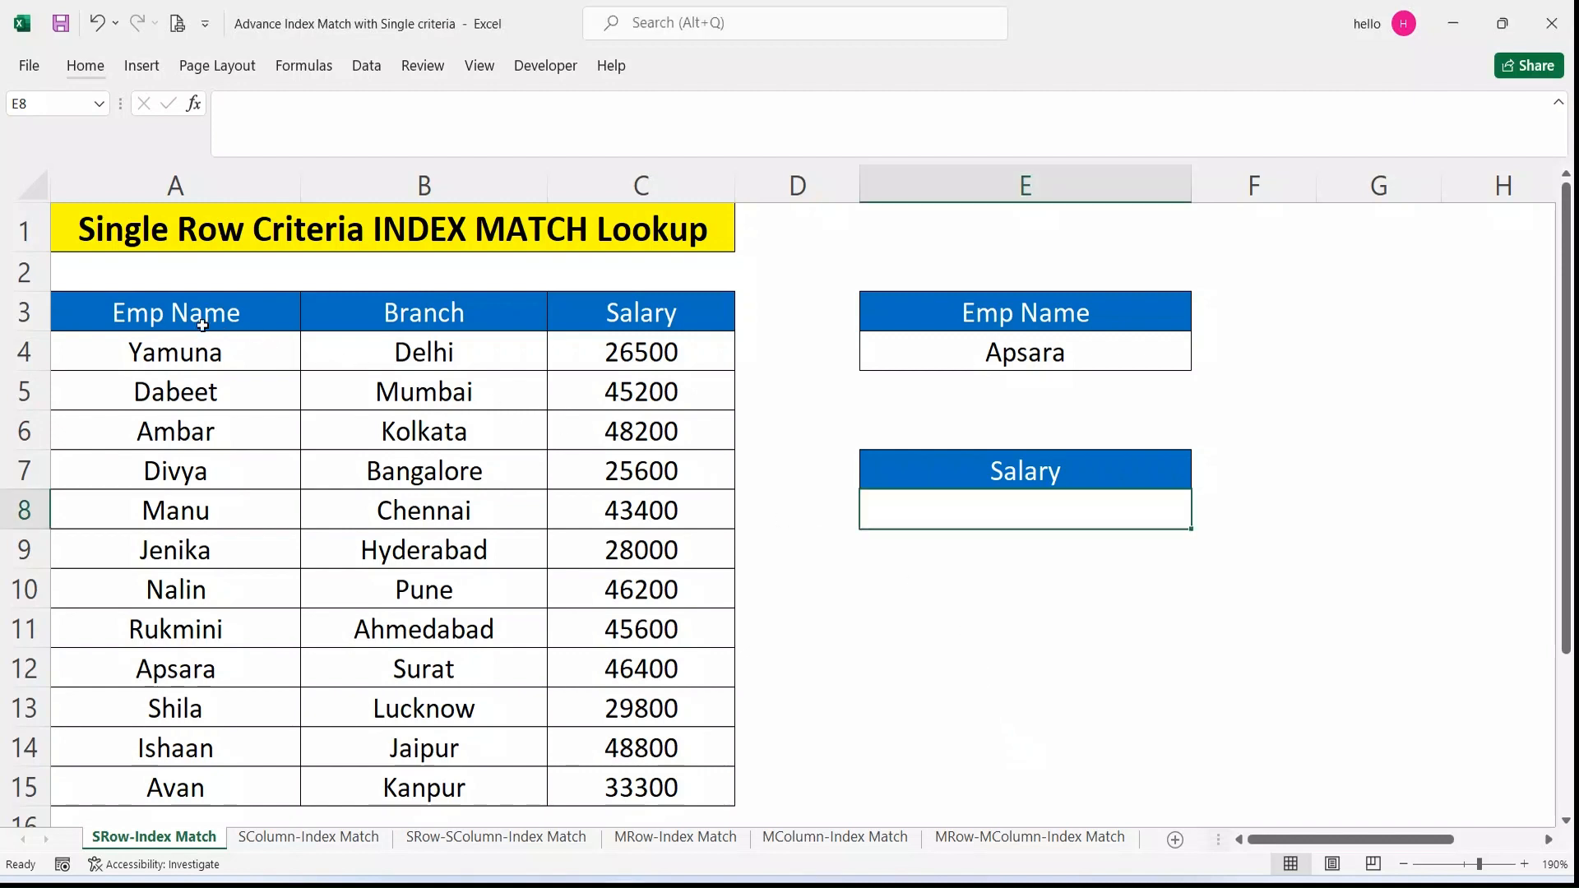
left_click_drag(191, 316, 650, 802)
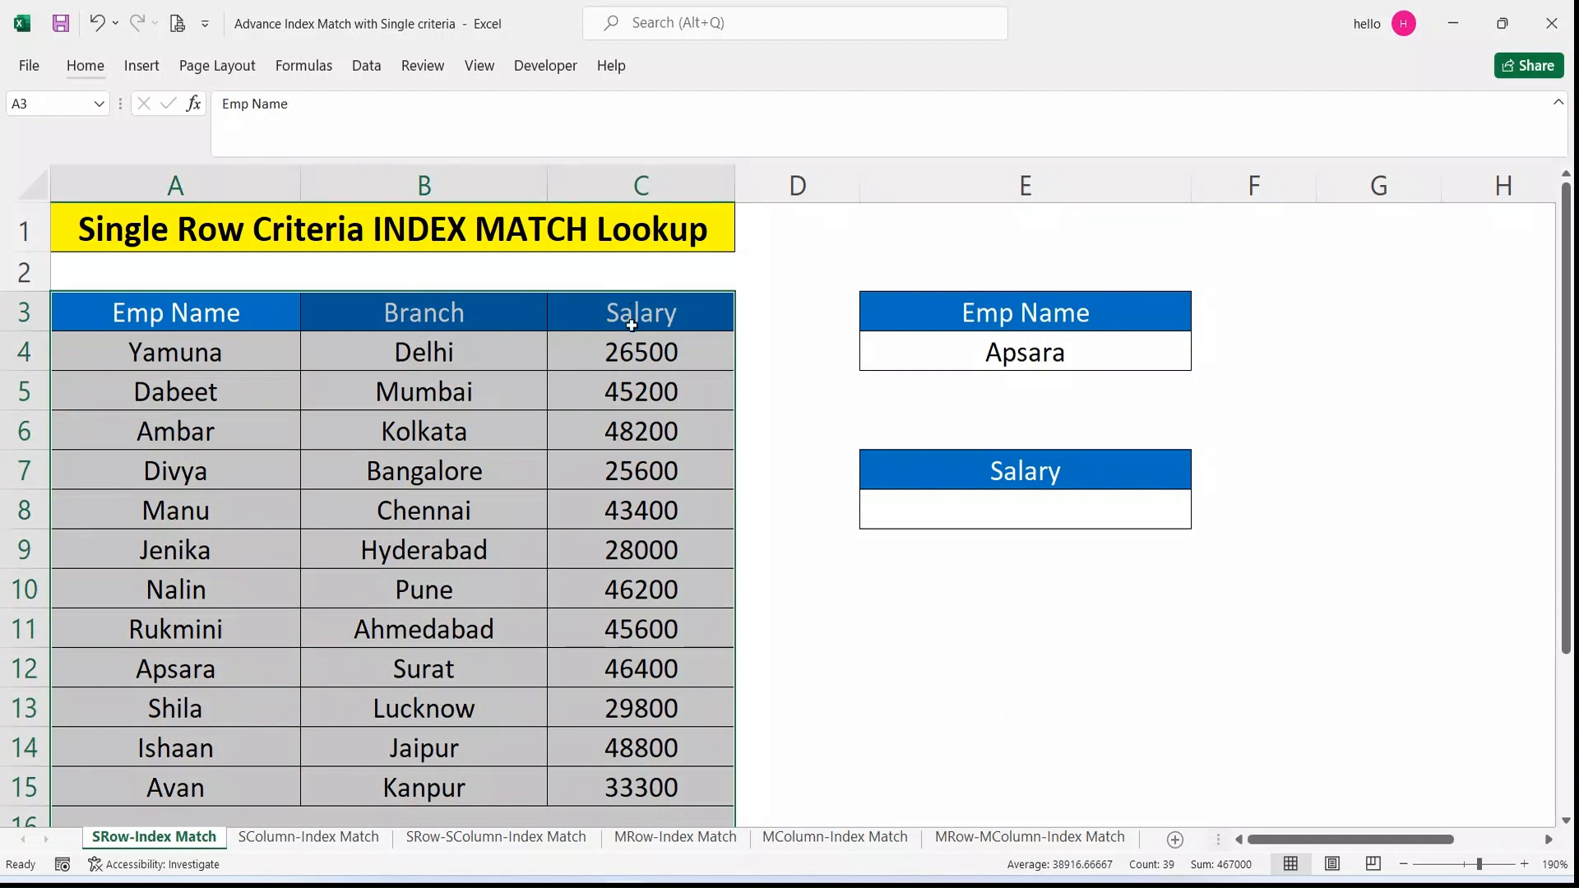
left_click(902, 402)
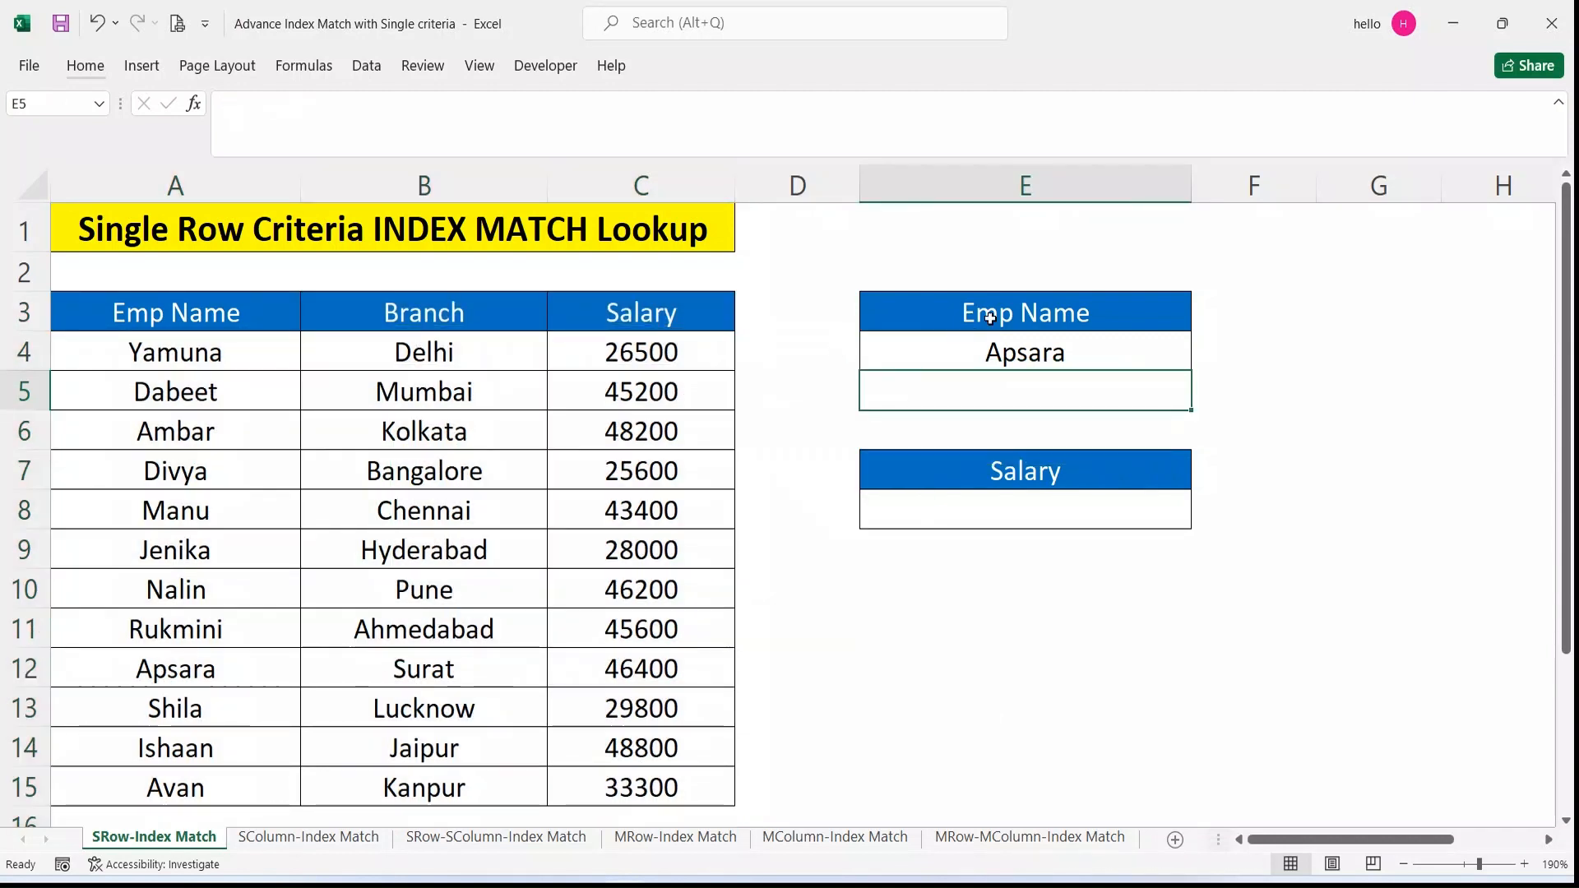
left_click(1012, 517)
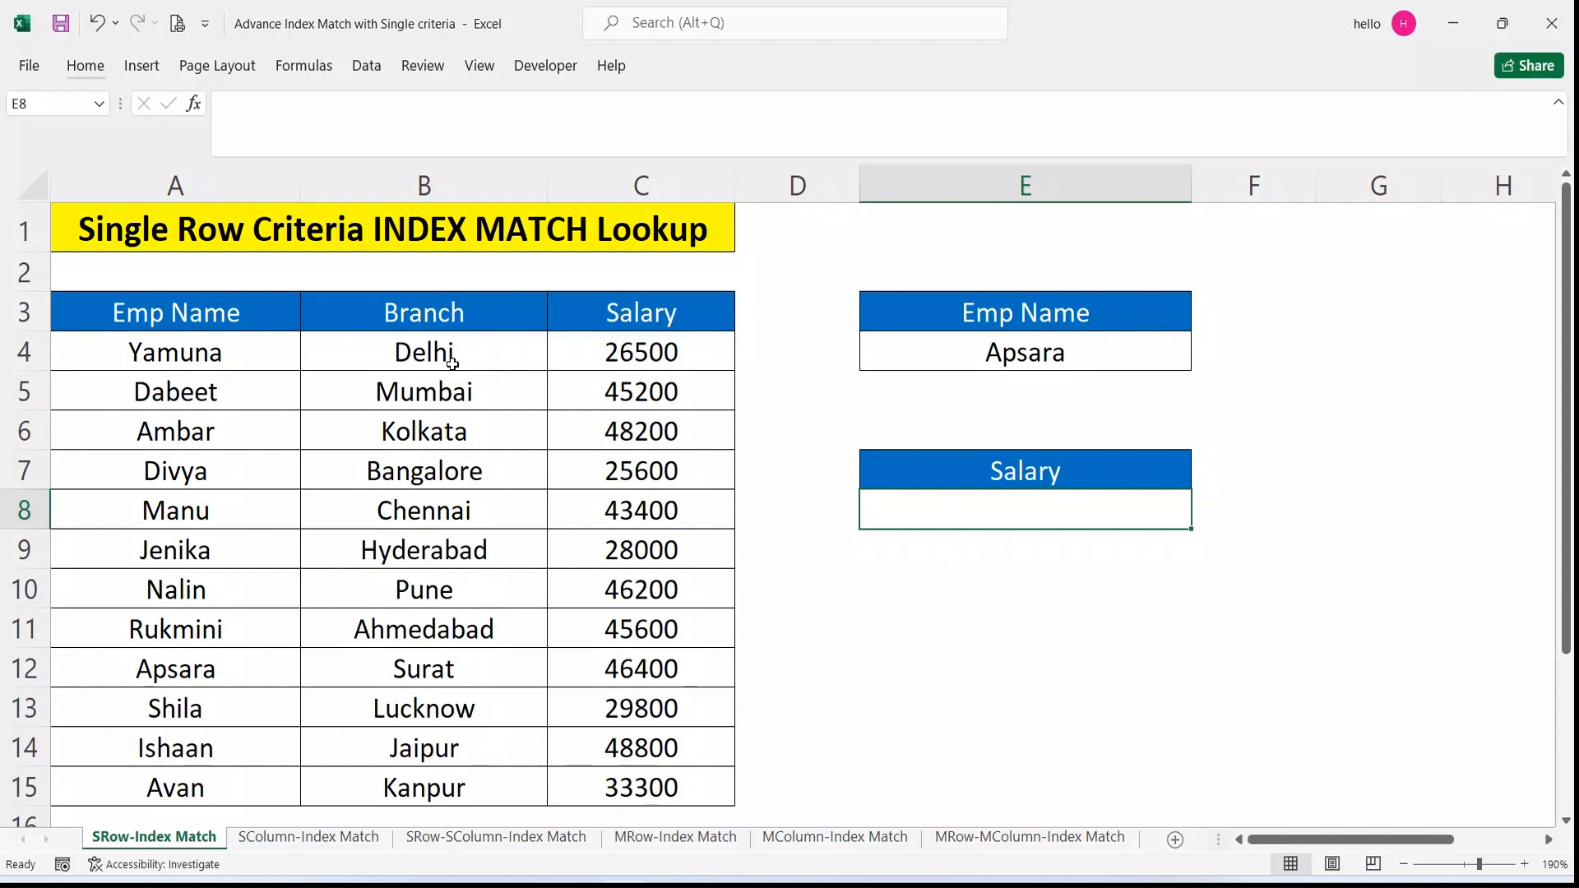
left_click_drag(416, 325, 424, 709)
left_click(169, 328)
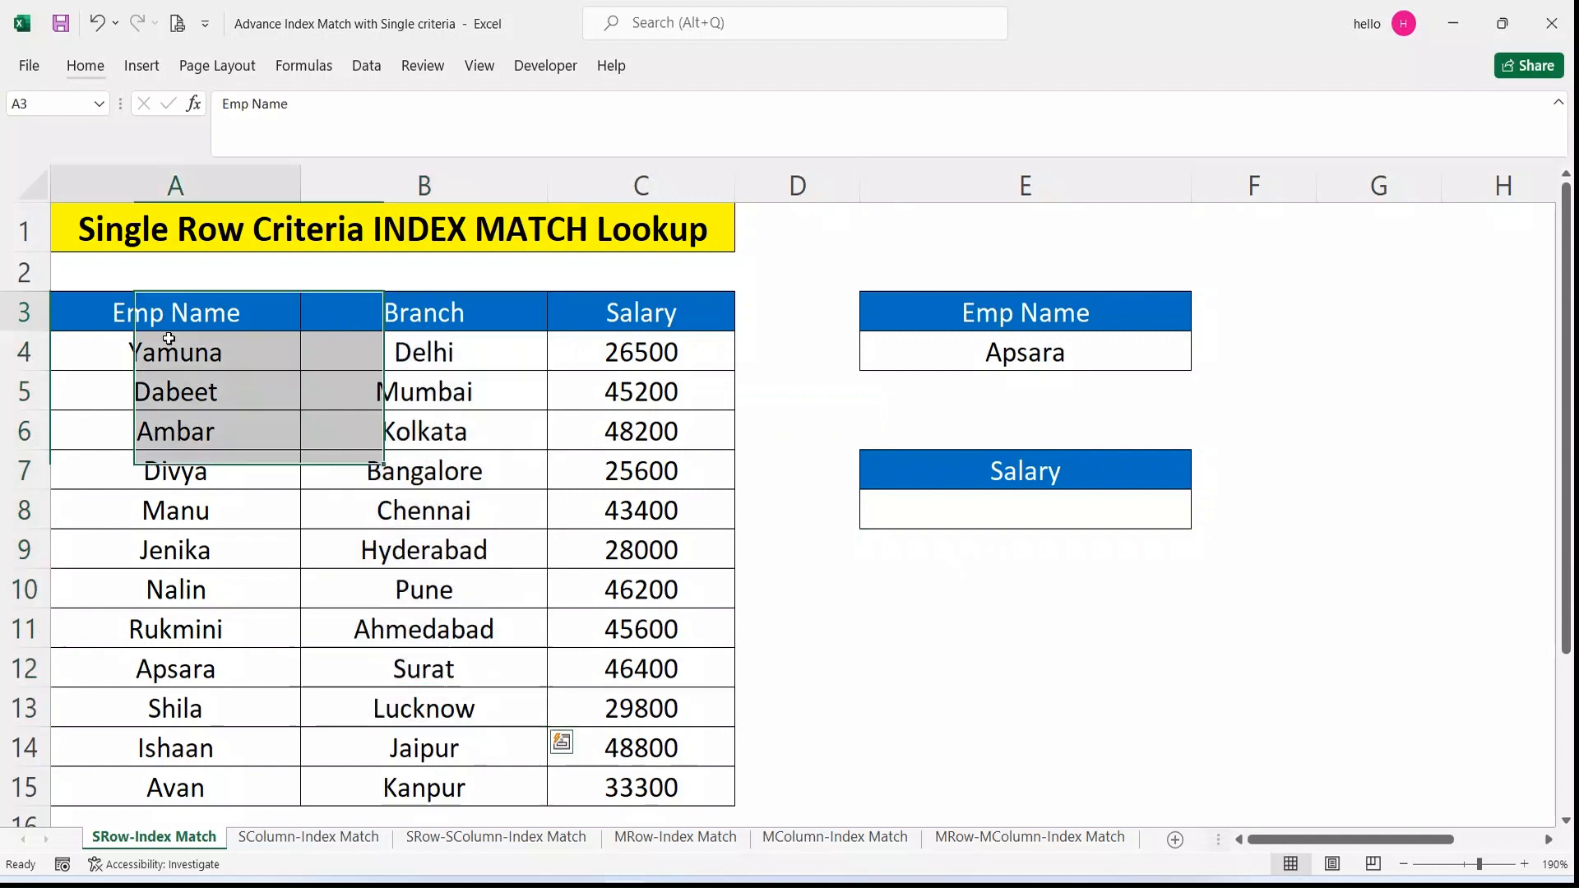
left_click_drag(168, 338, 168, 634)
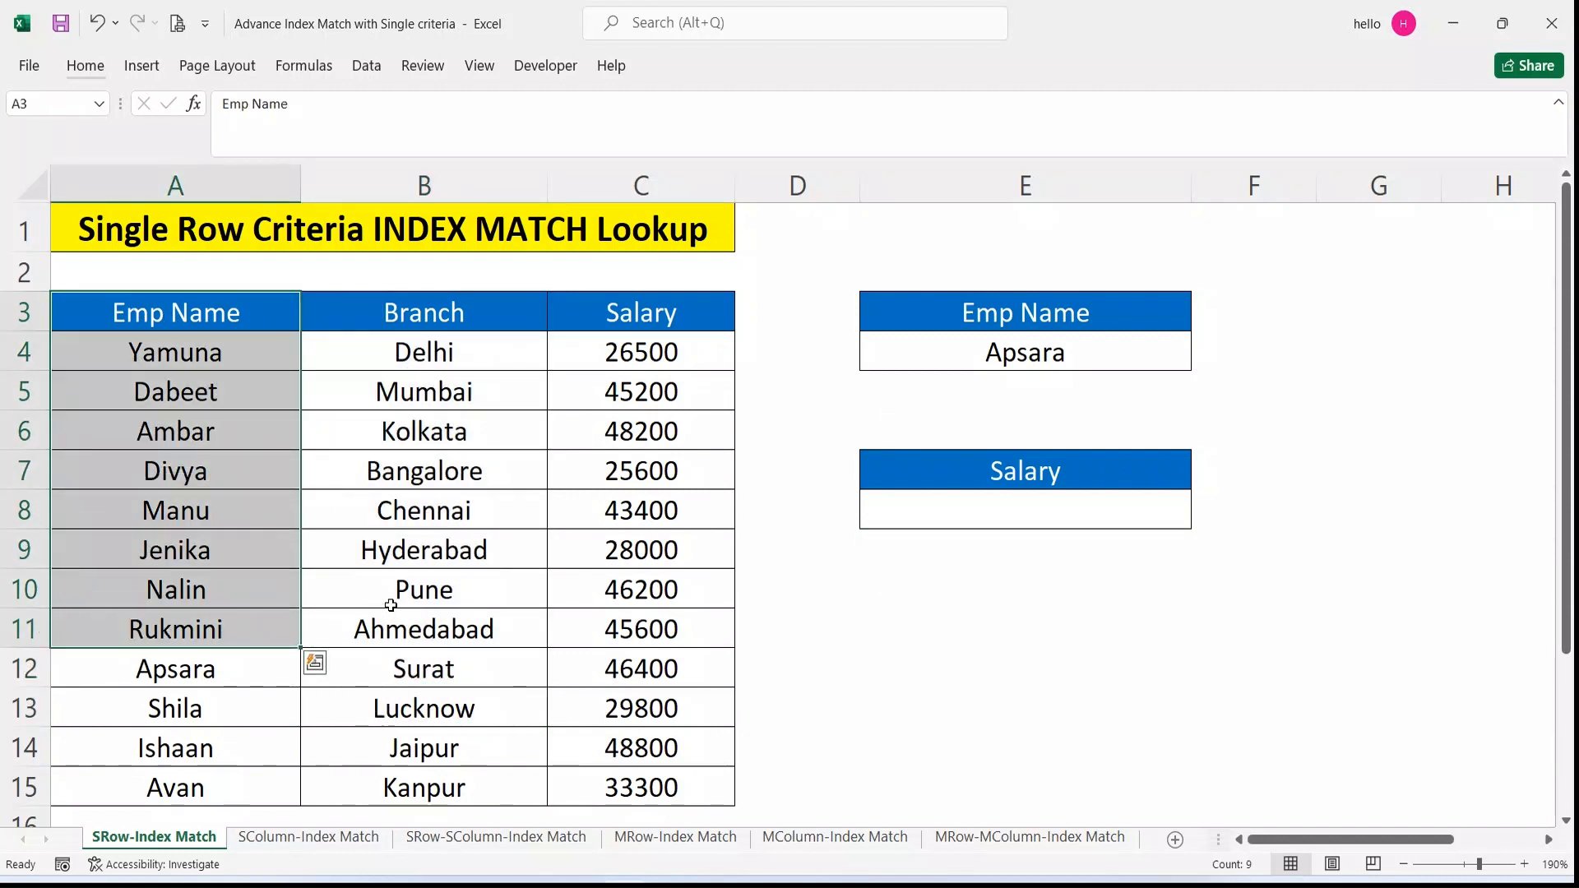
left_click(525, 460)
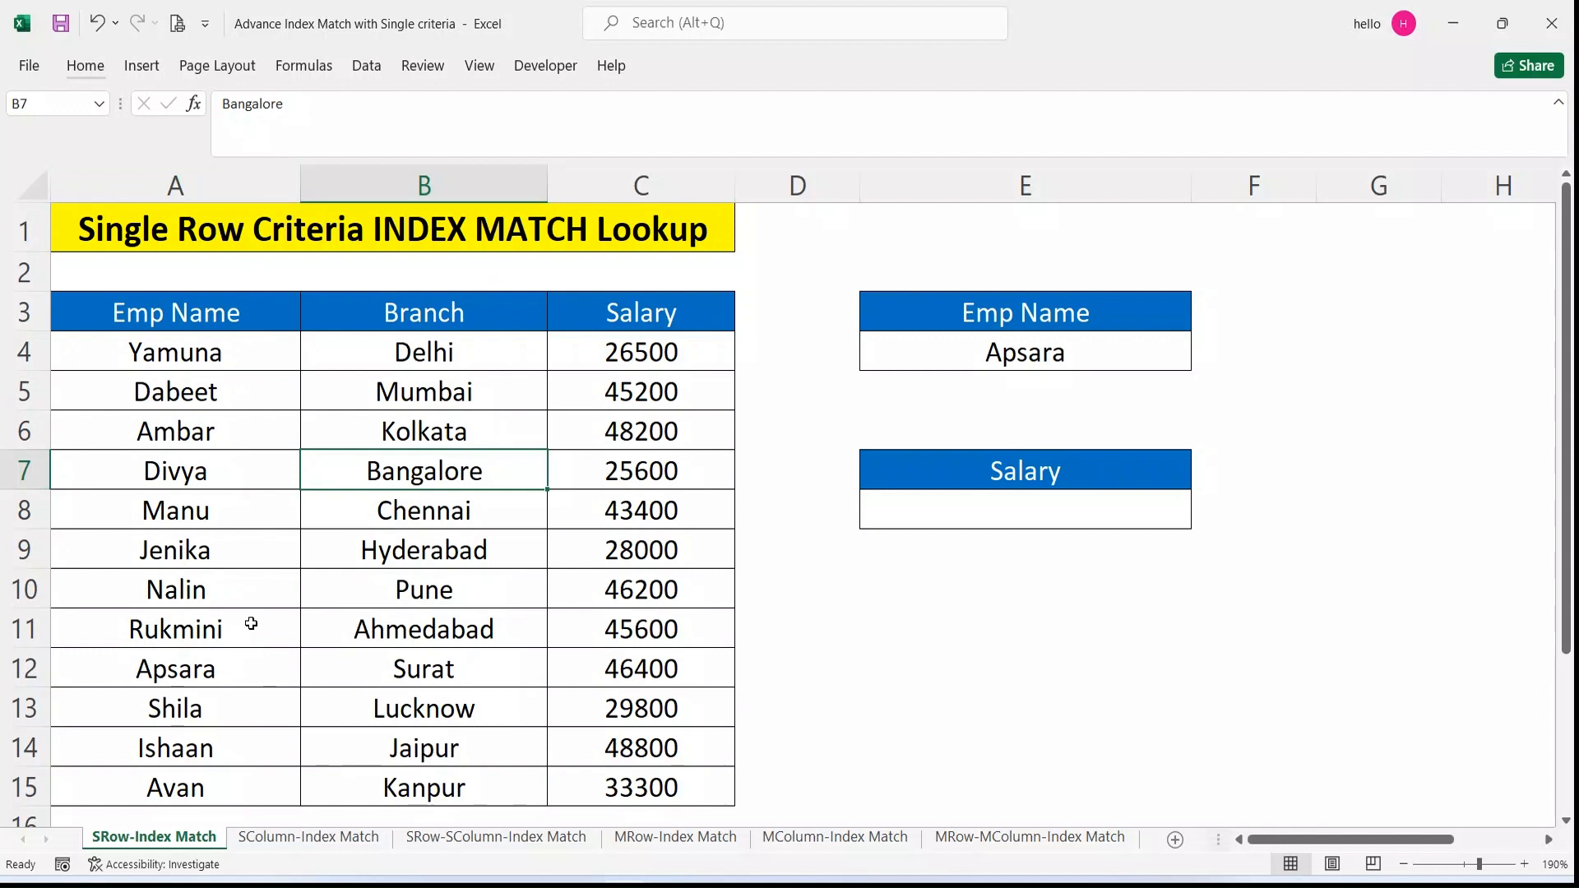
left_click(915, 522)
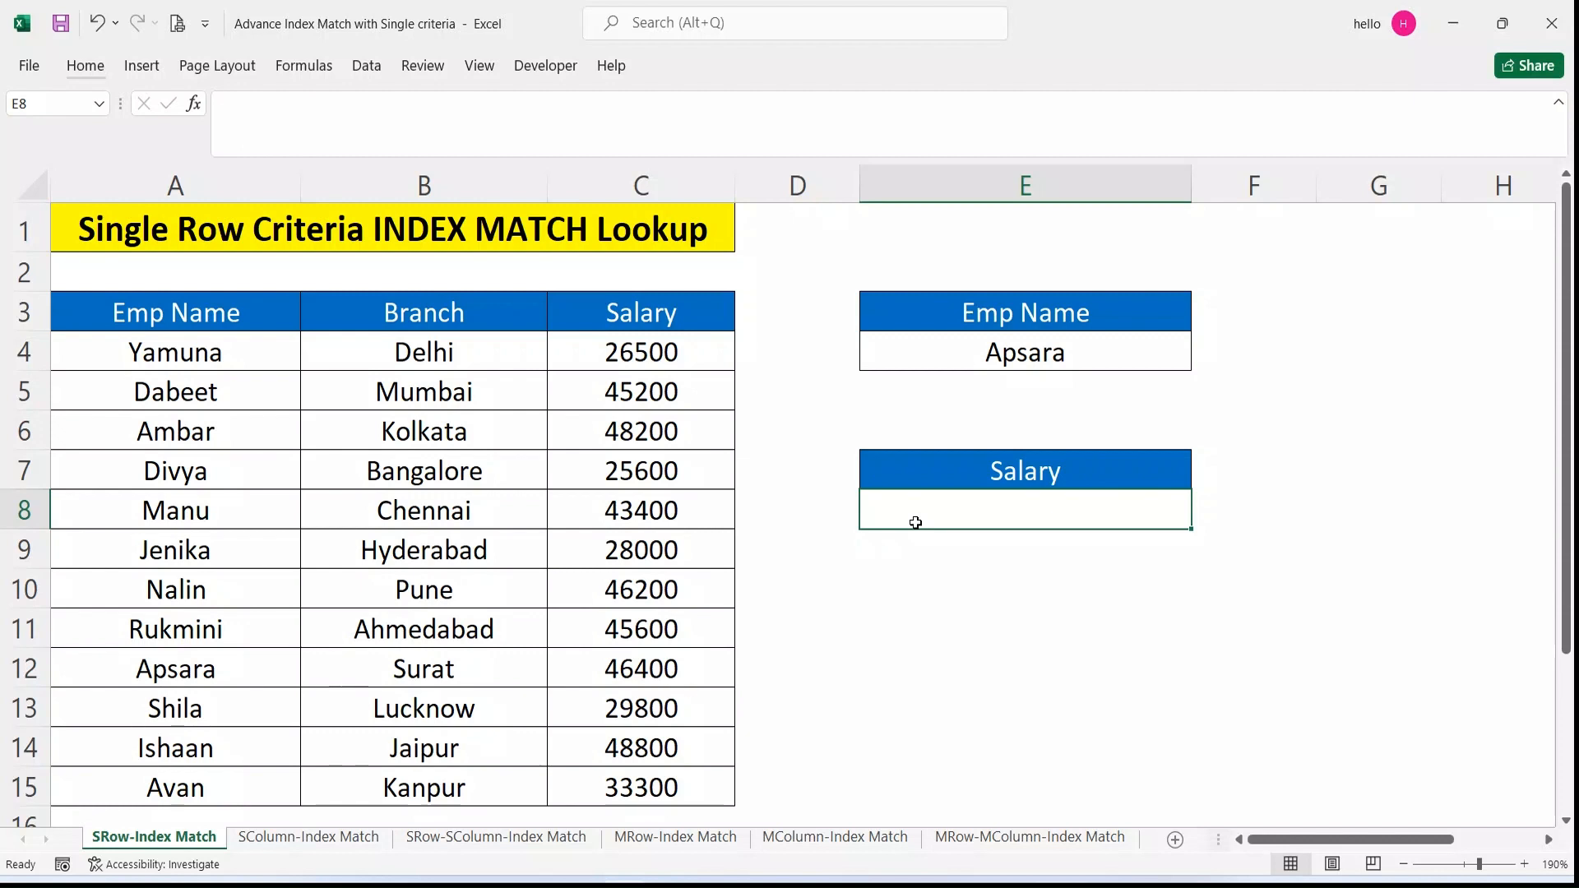
left_click(886, 584)
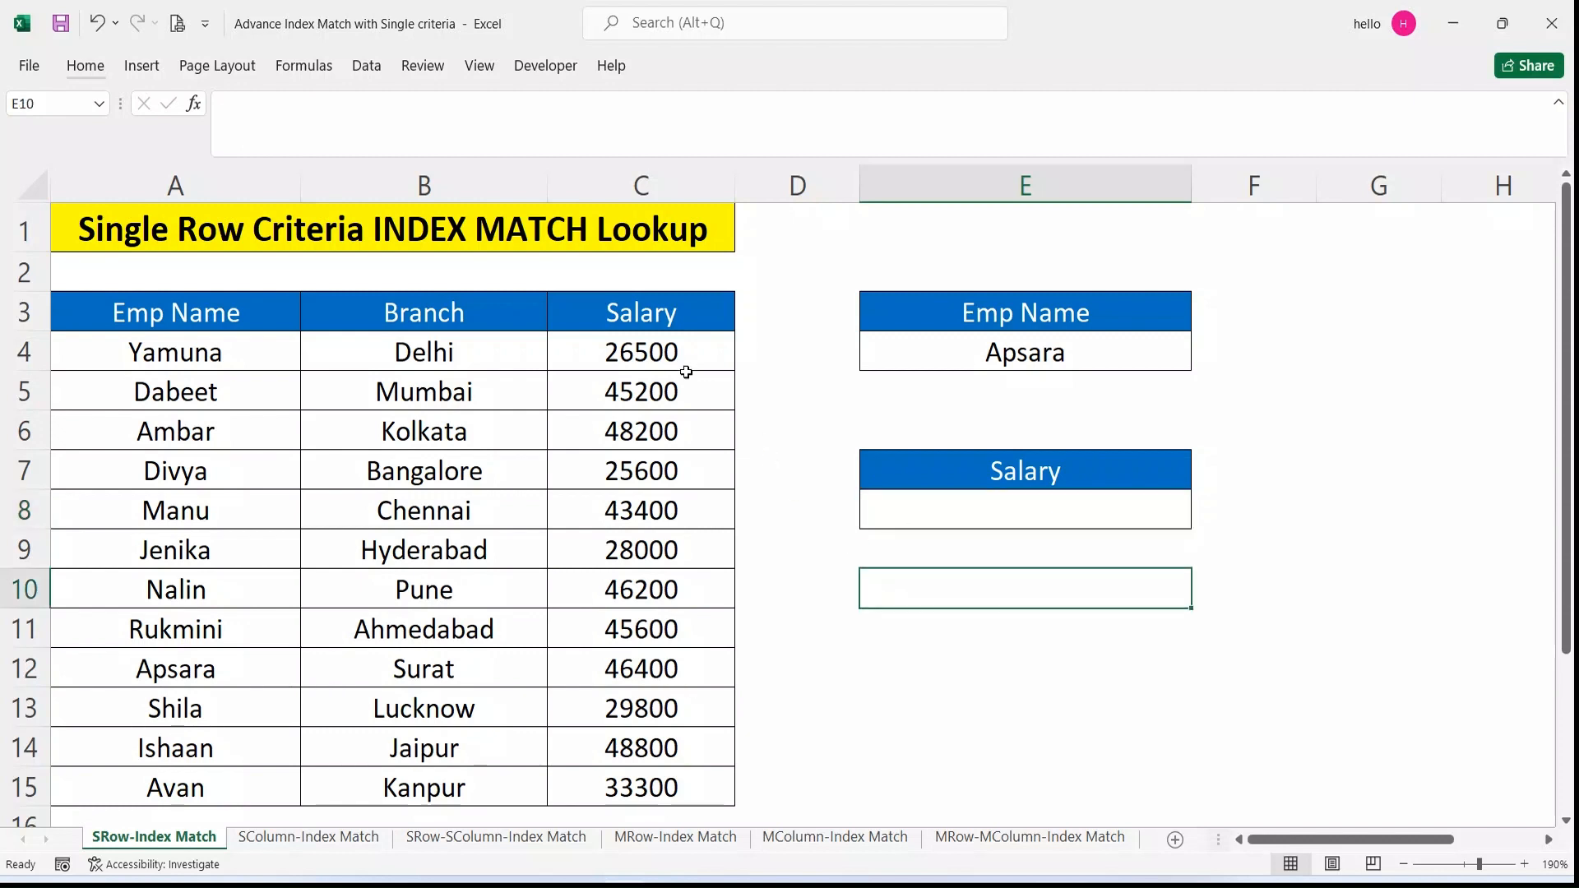
left_click_drag(664, 352, 673, 769)
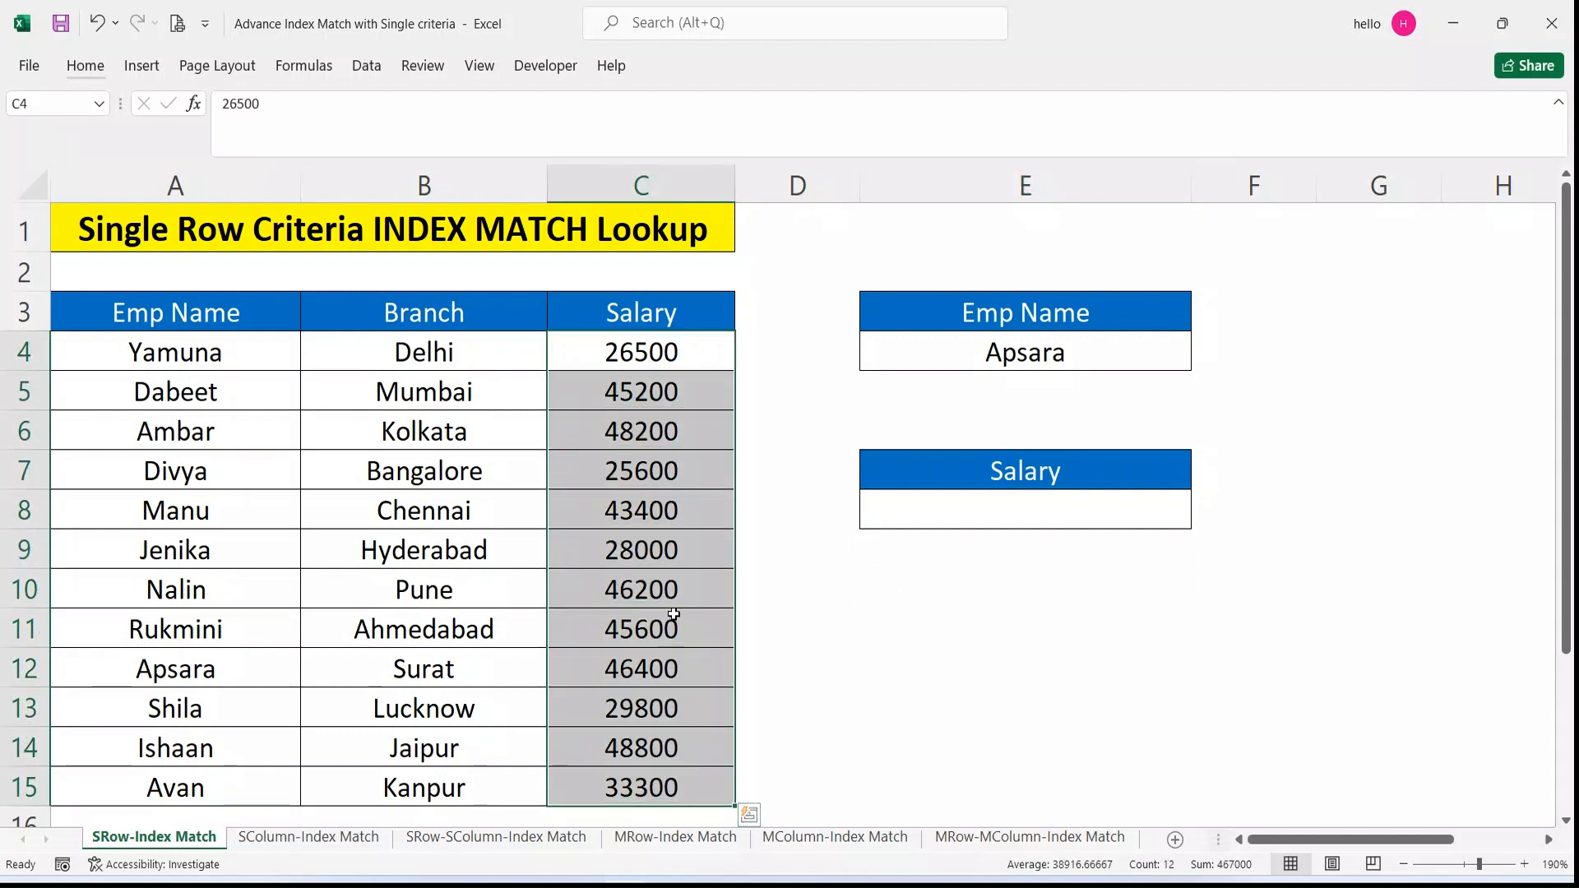
Enter the trial formula =INDEX(C4:C15,9) in cell E11 to return a salary by a fixed row number.
left_click(921, 610)
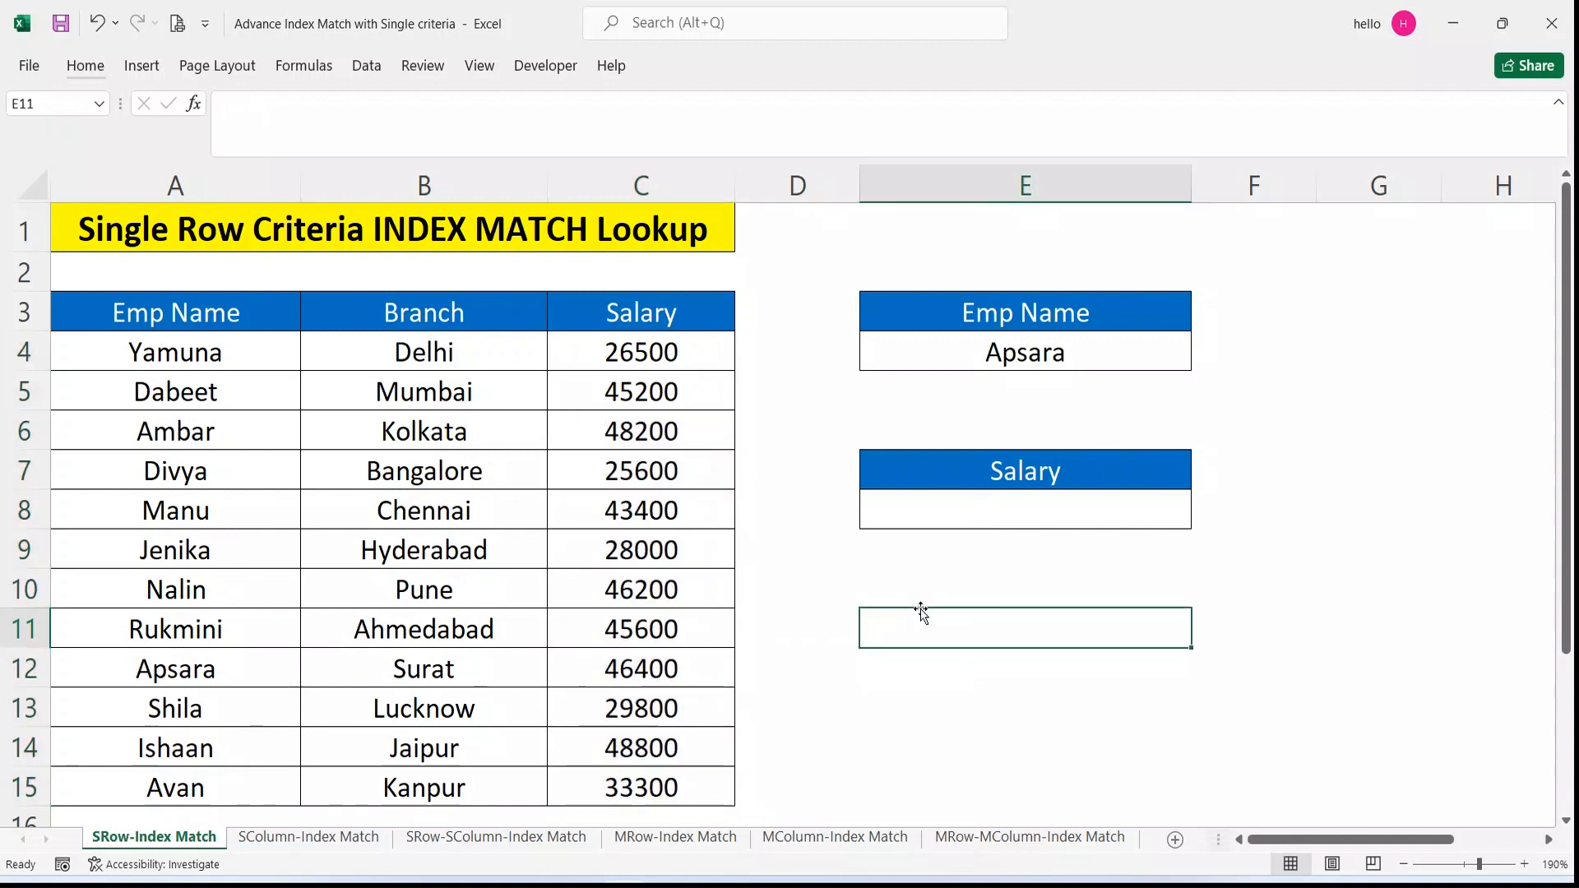
type("=ind")
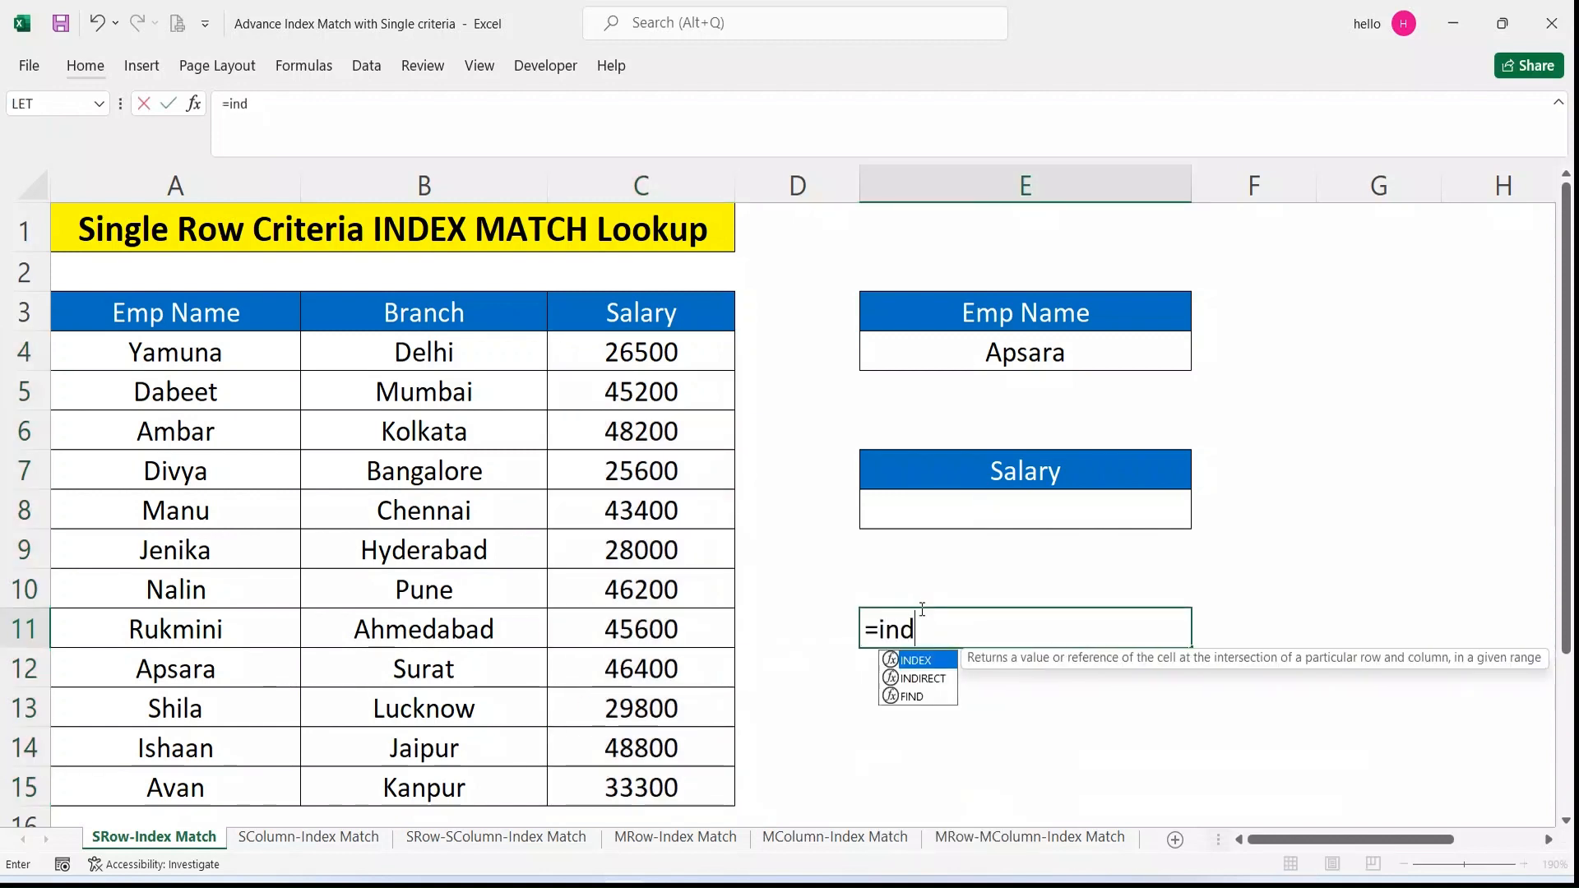
key("Tab")
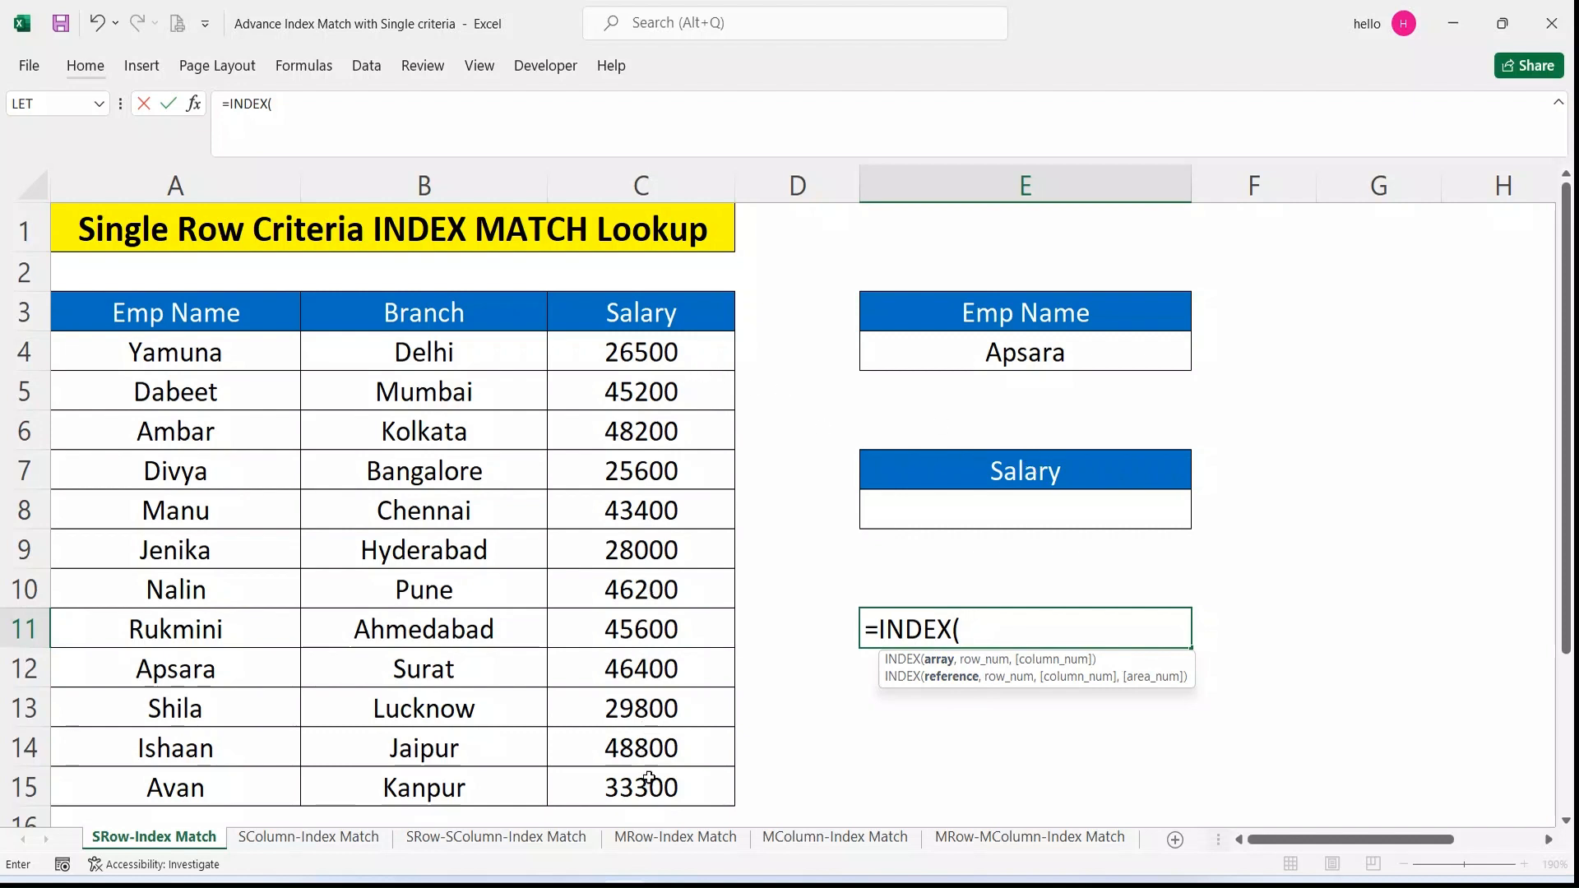
left_click_drag(644, 371, 659, 786)
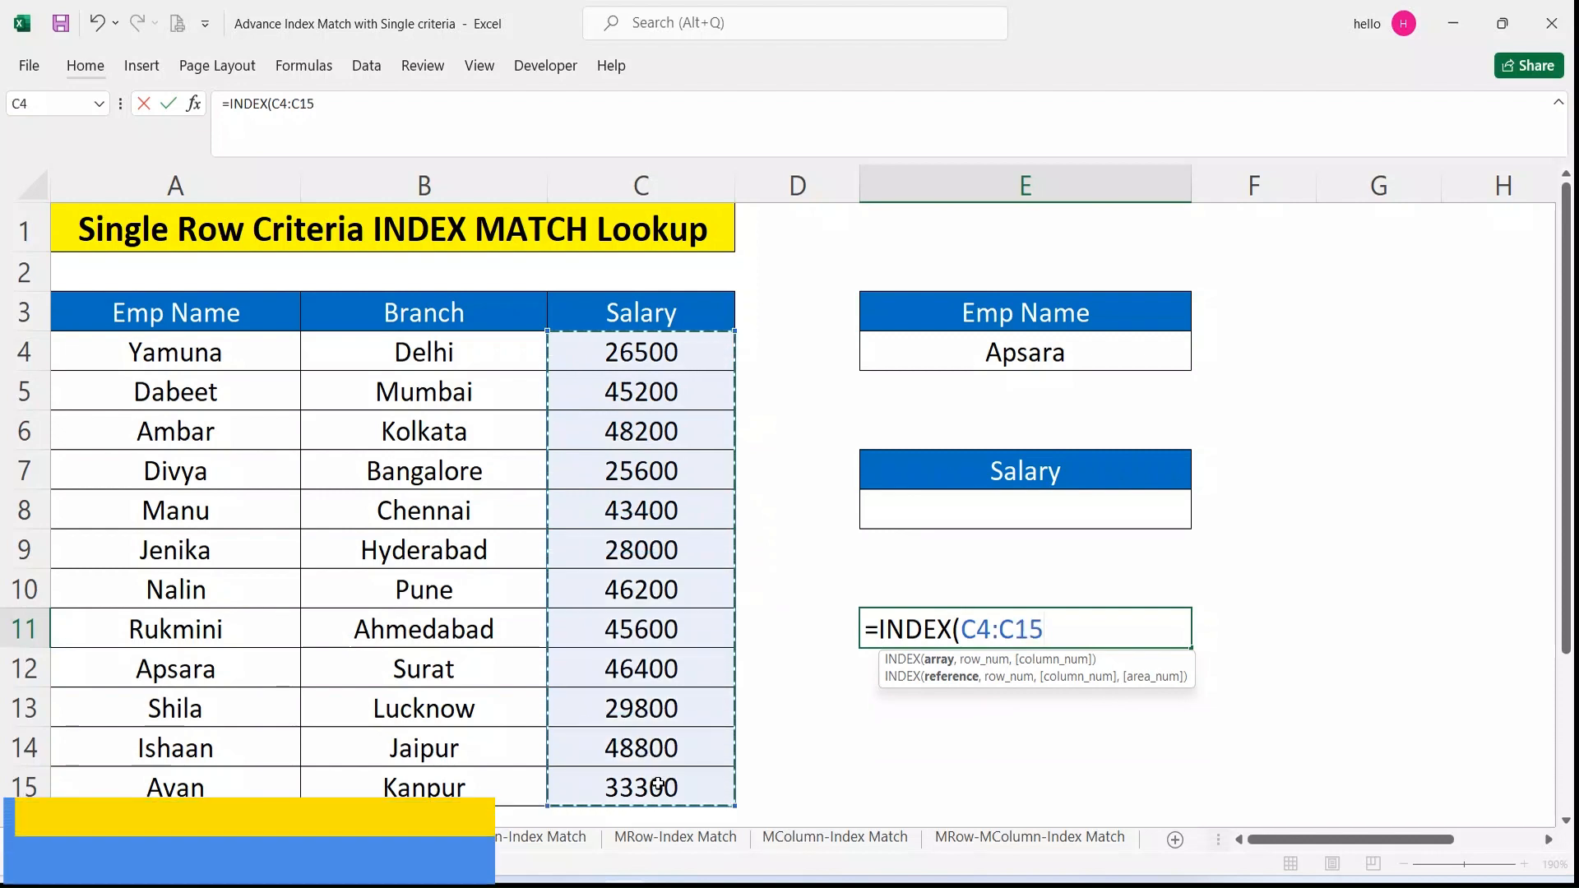
type(",")
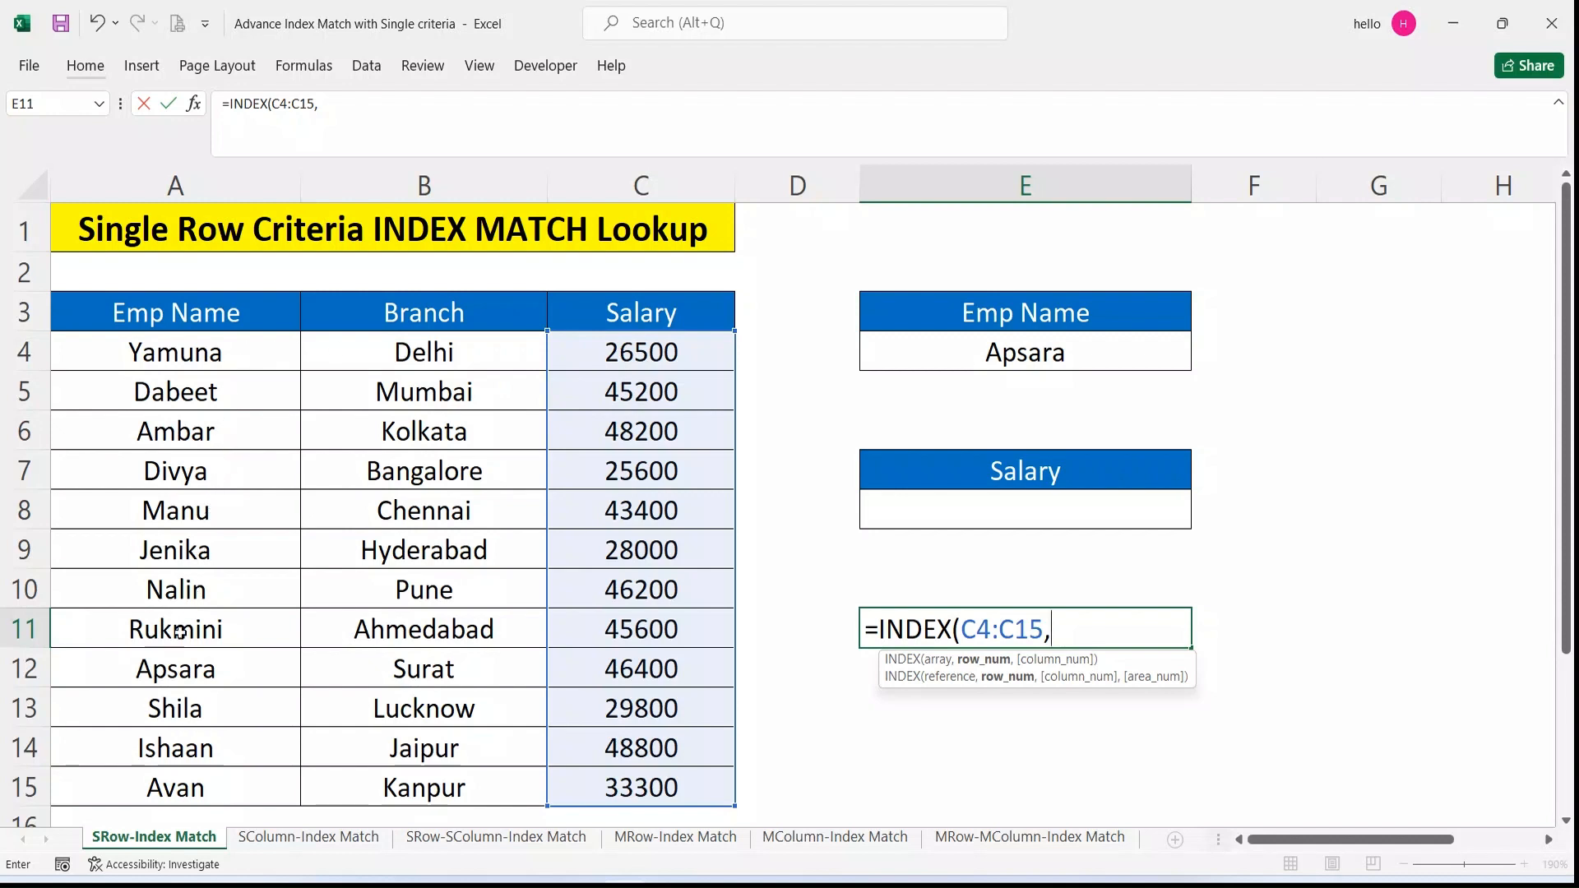
type("9")
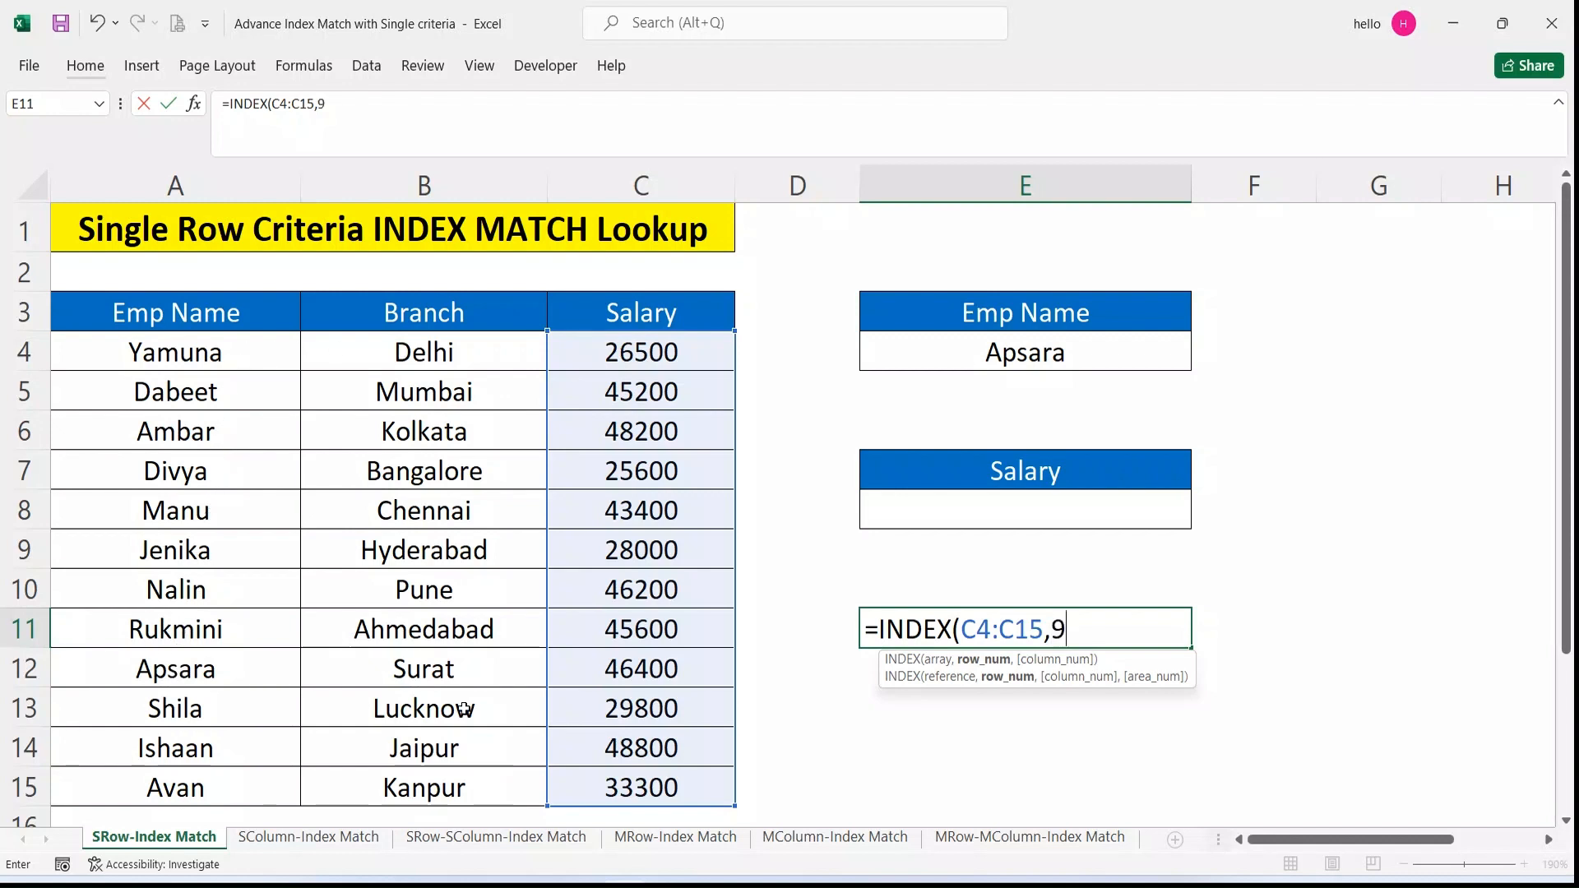
type(")")
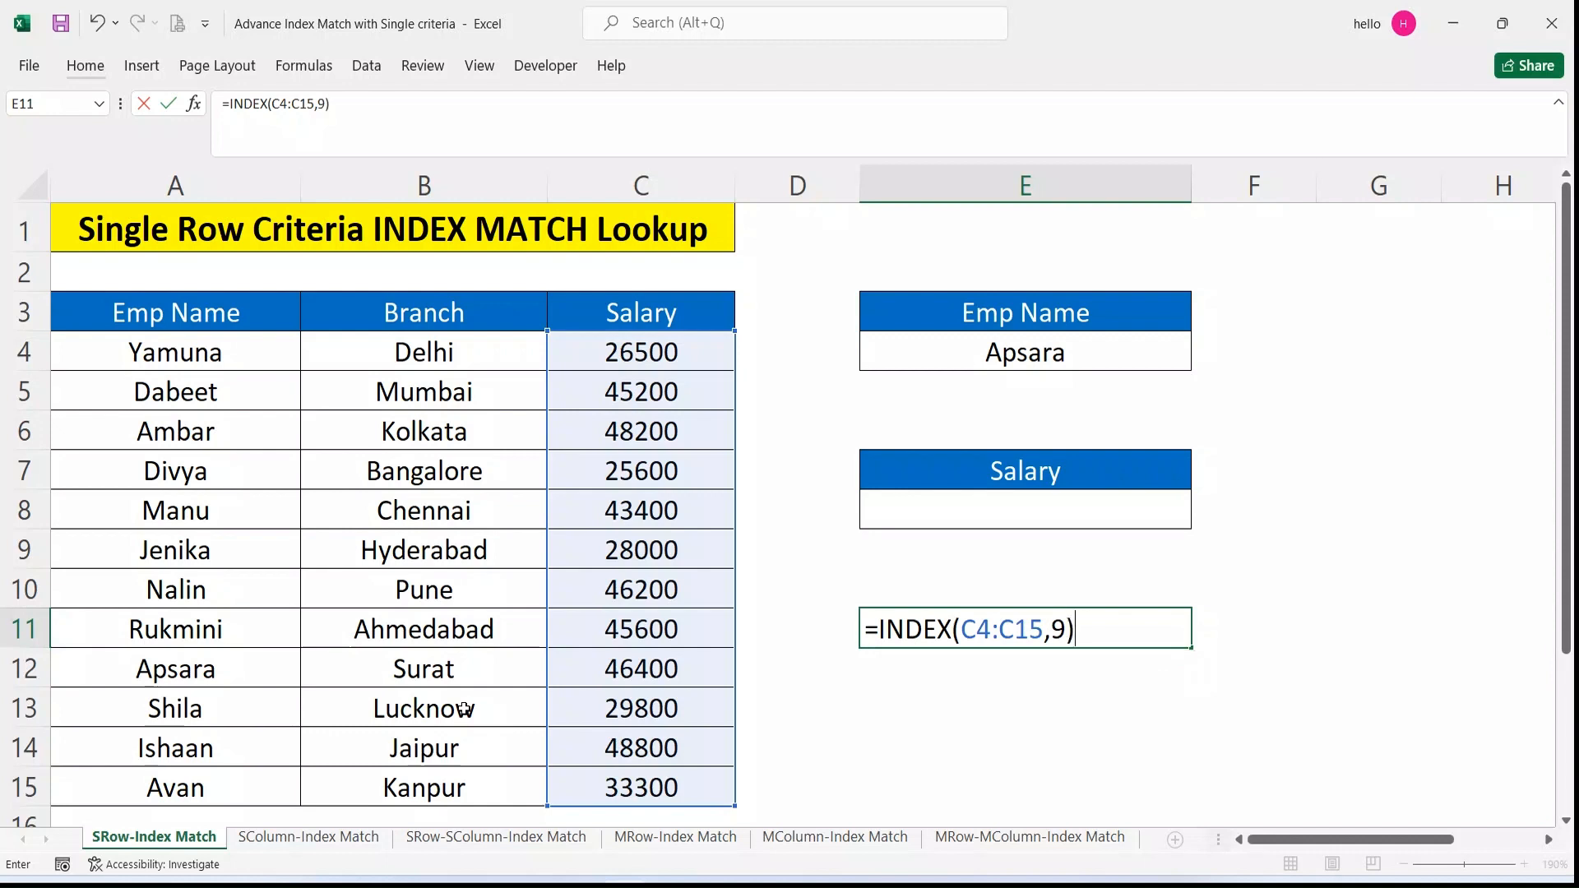
key("Return")
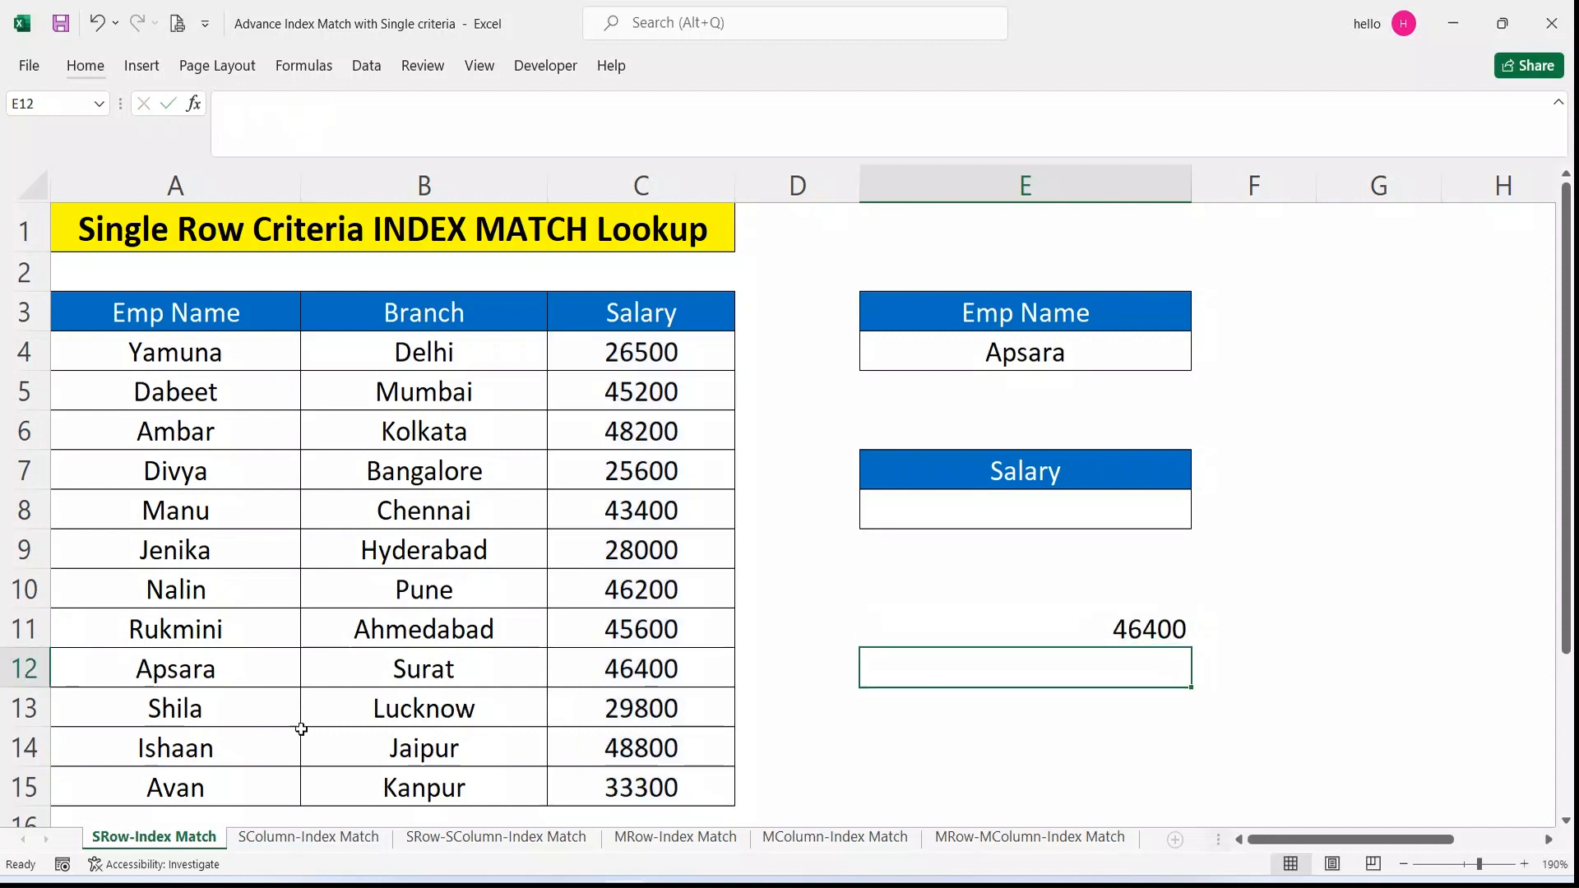
Check the E11 formula's row number argument against the employee table's matching row, name column and headers.
left_click_drag(222, 667, 674, 670)
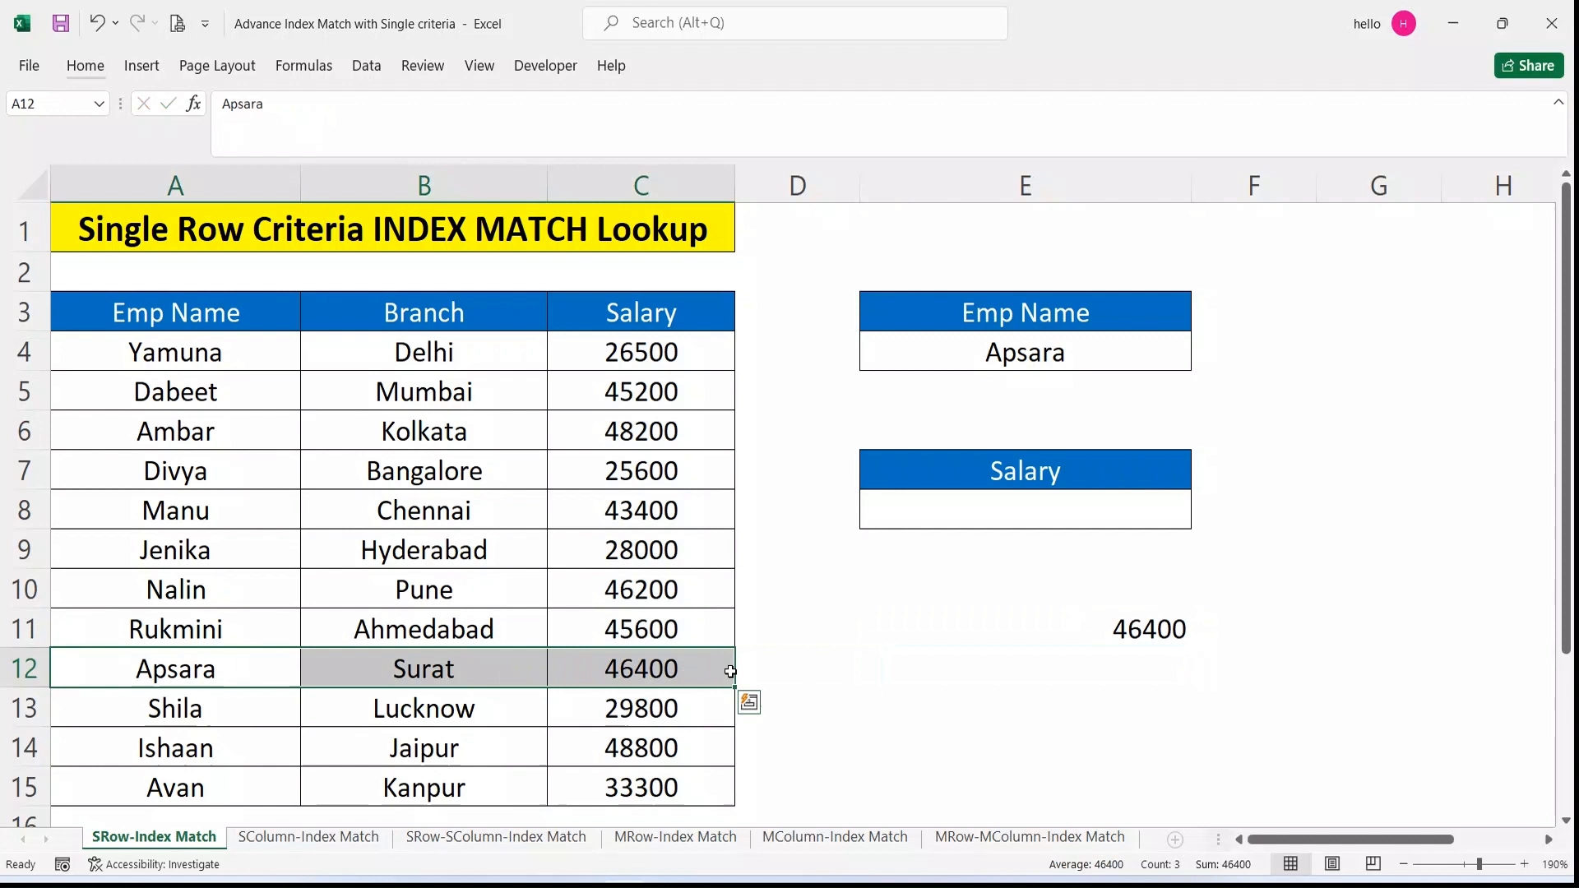
left_click(1092, 640)
double_click(1094, 634)
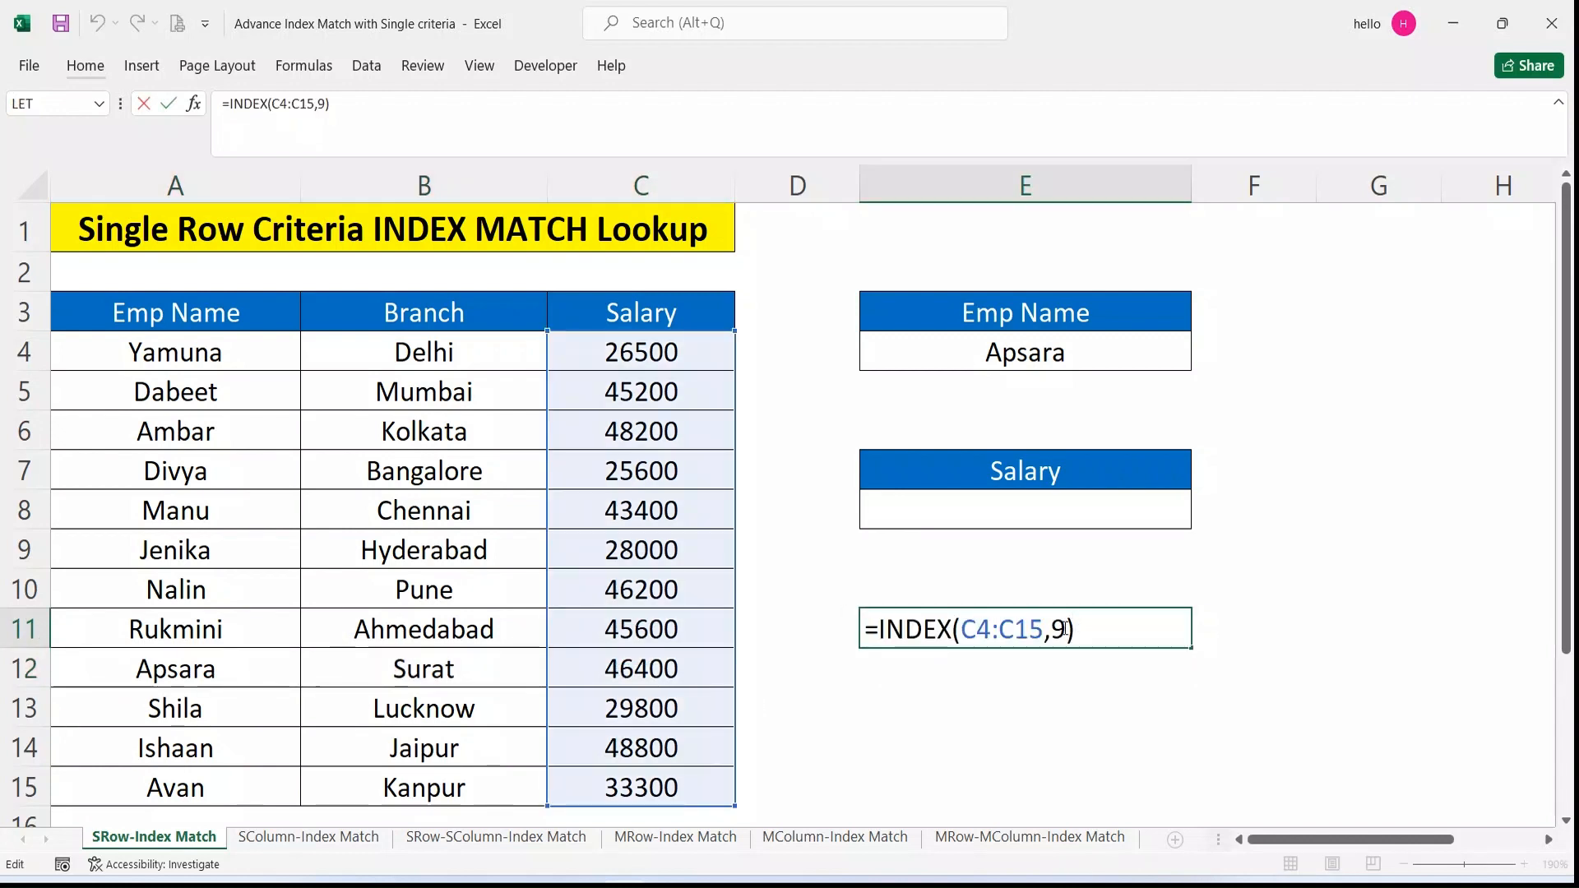
double_click(1061, 629)
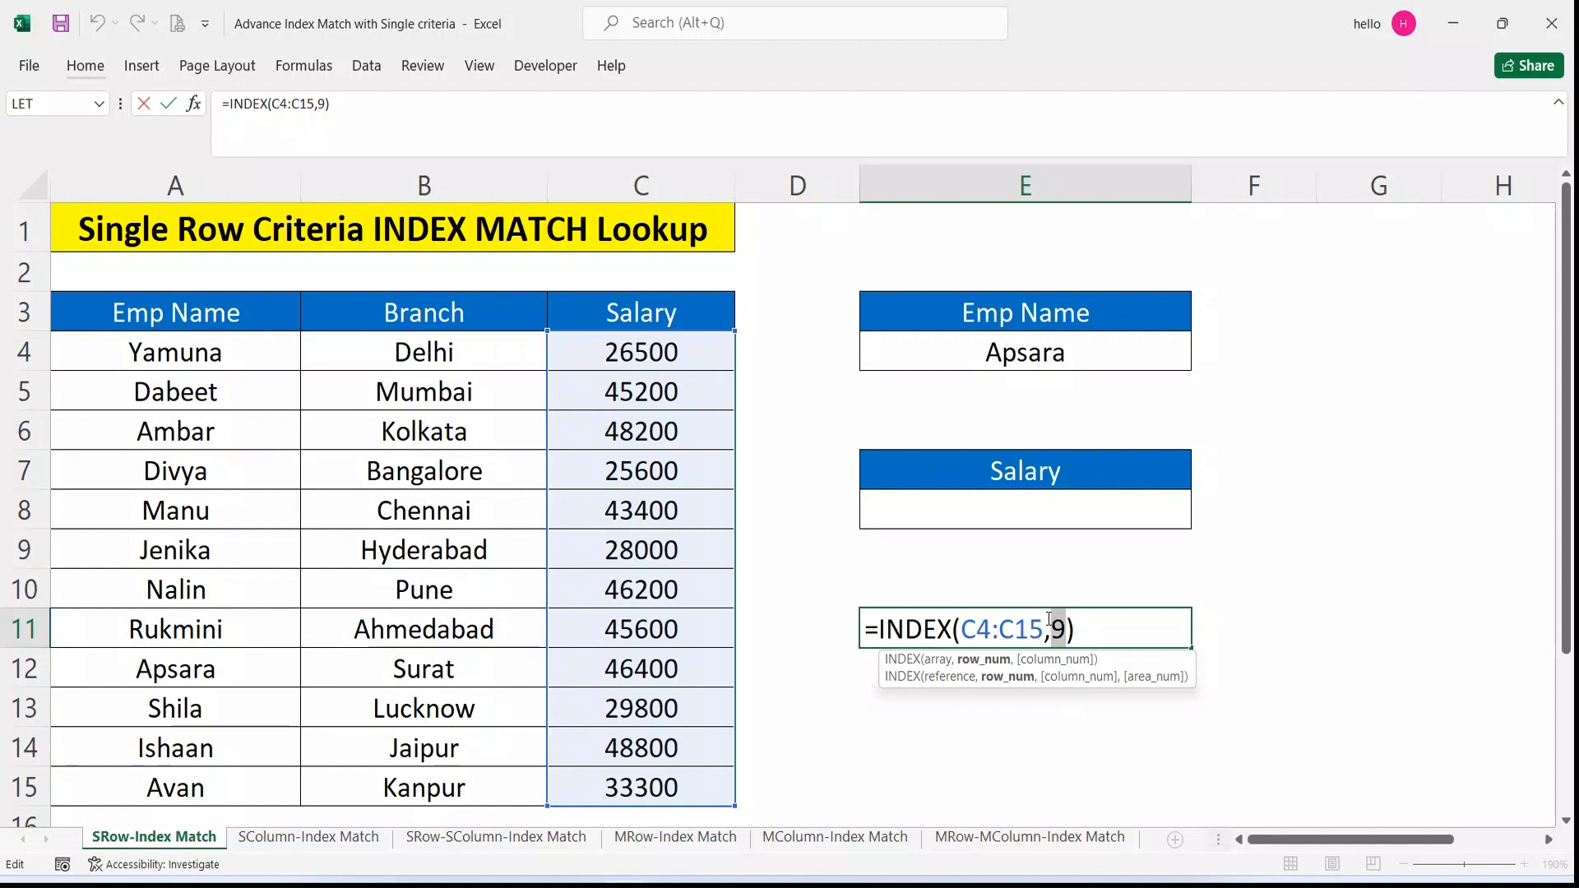
key("Return")
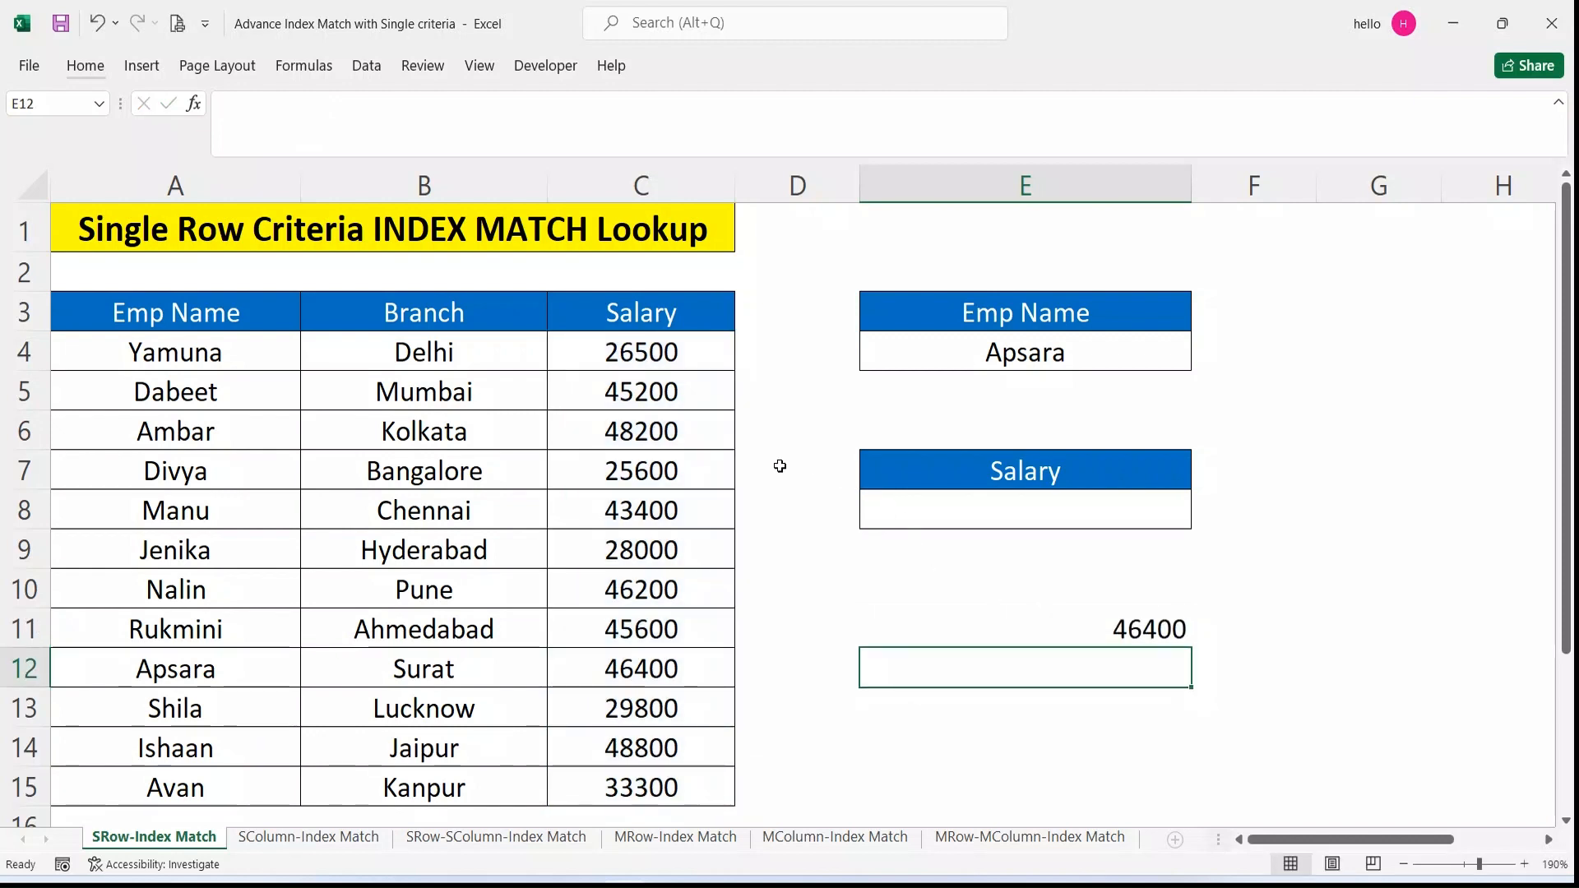
left_click_drag(181, 354, 173, 781)
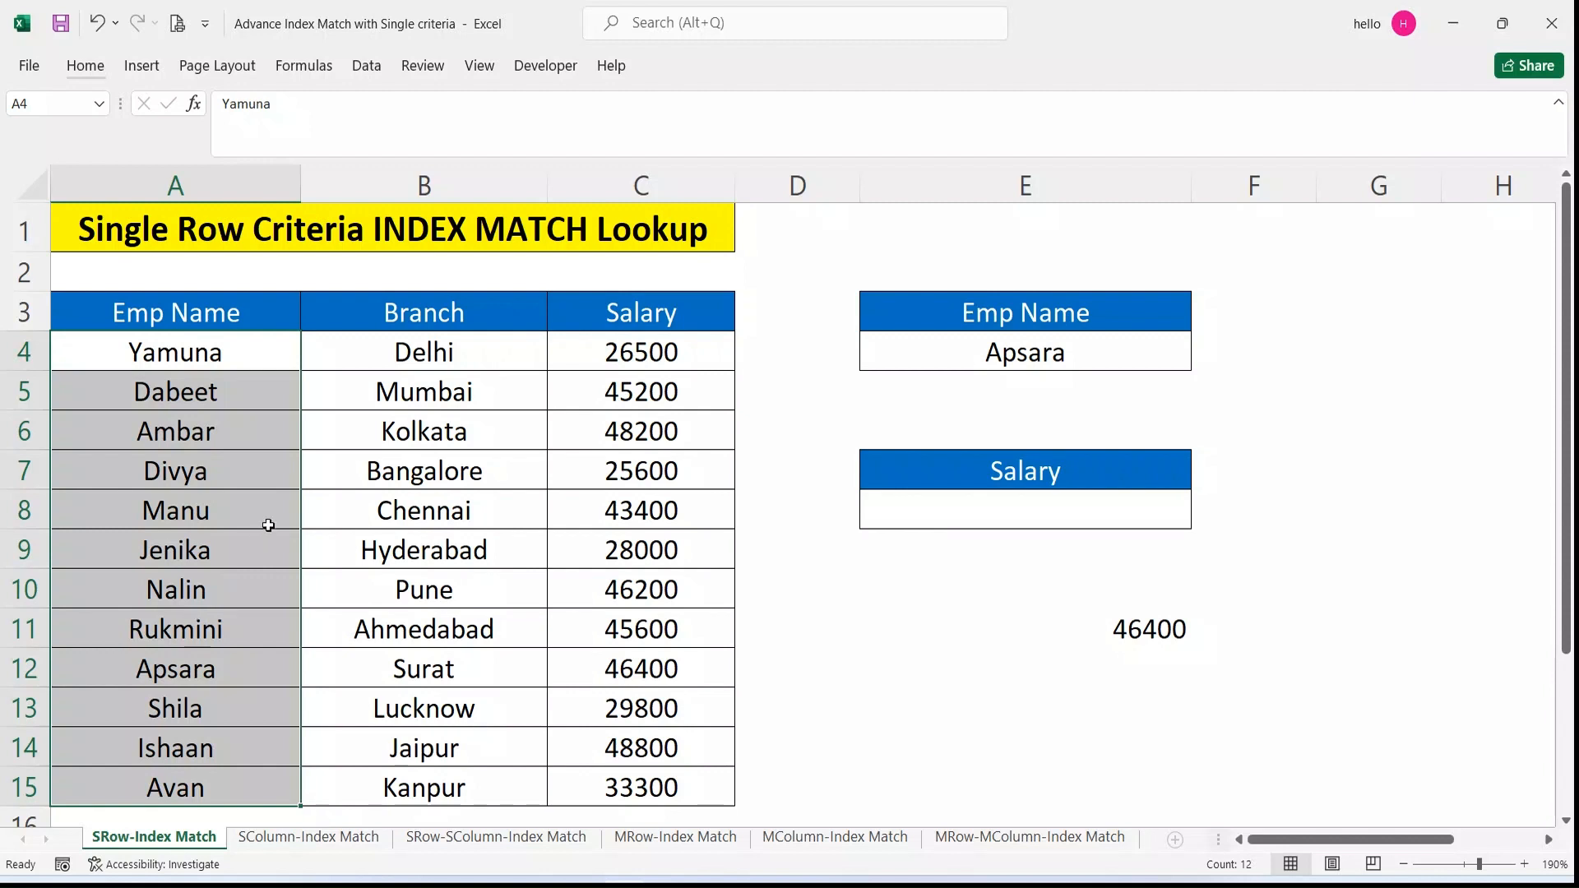
left_click_drag(174, 356, 702, 775)
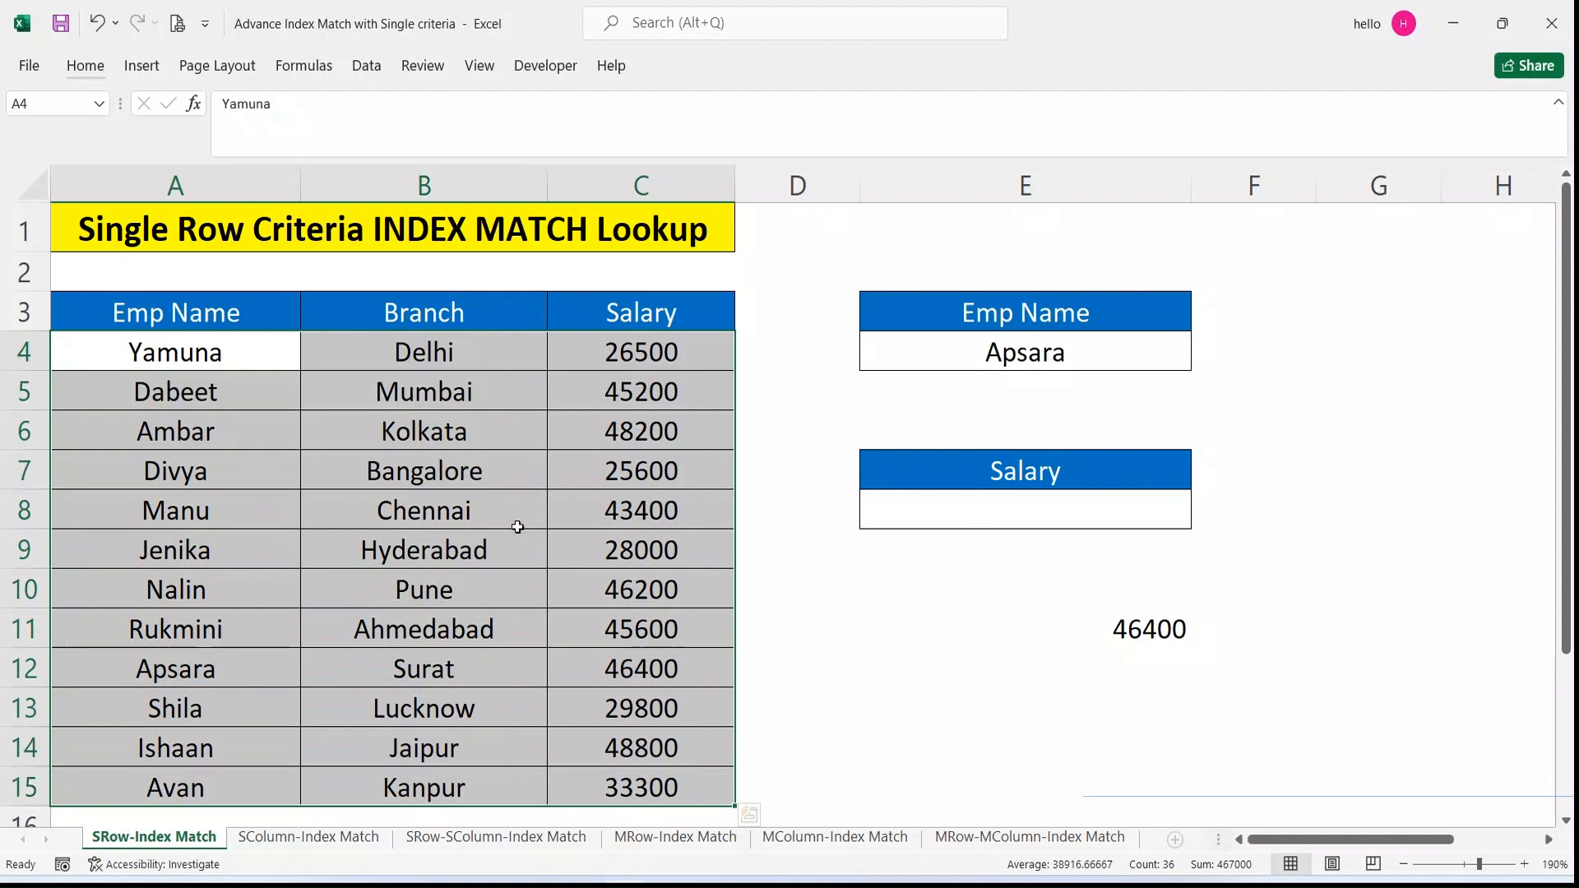
left_click_drag(188, 354, 193, 787)
left_click(133, 321)
left_click_drag(133, 322, 633, 322)
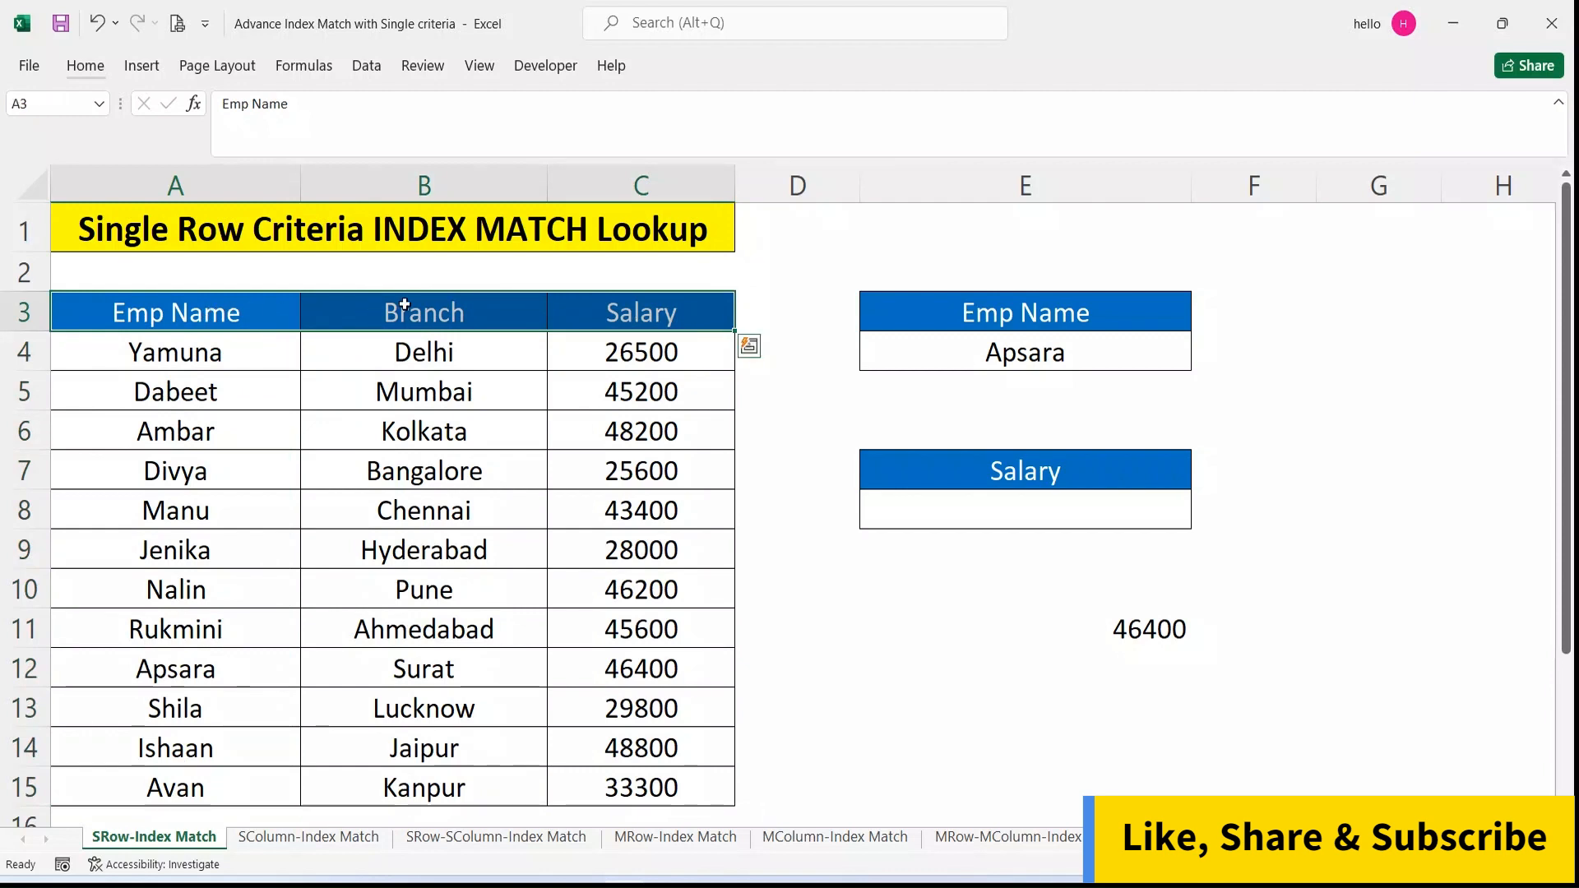
left_click_drag(216, 352, 212, 789)
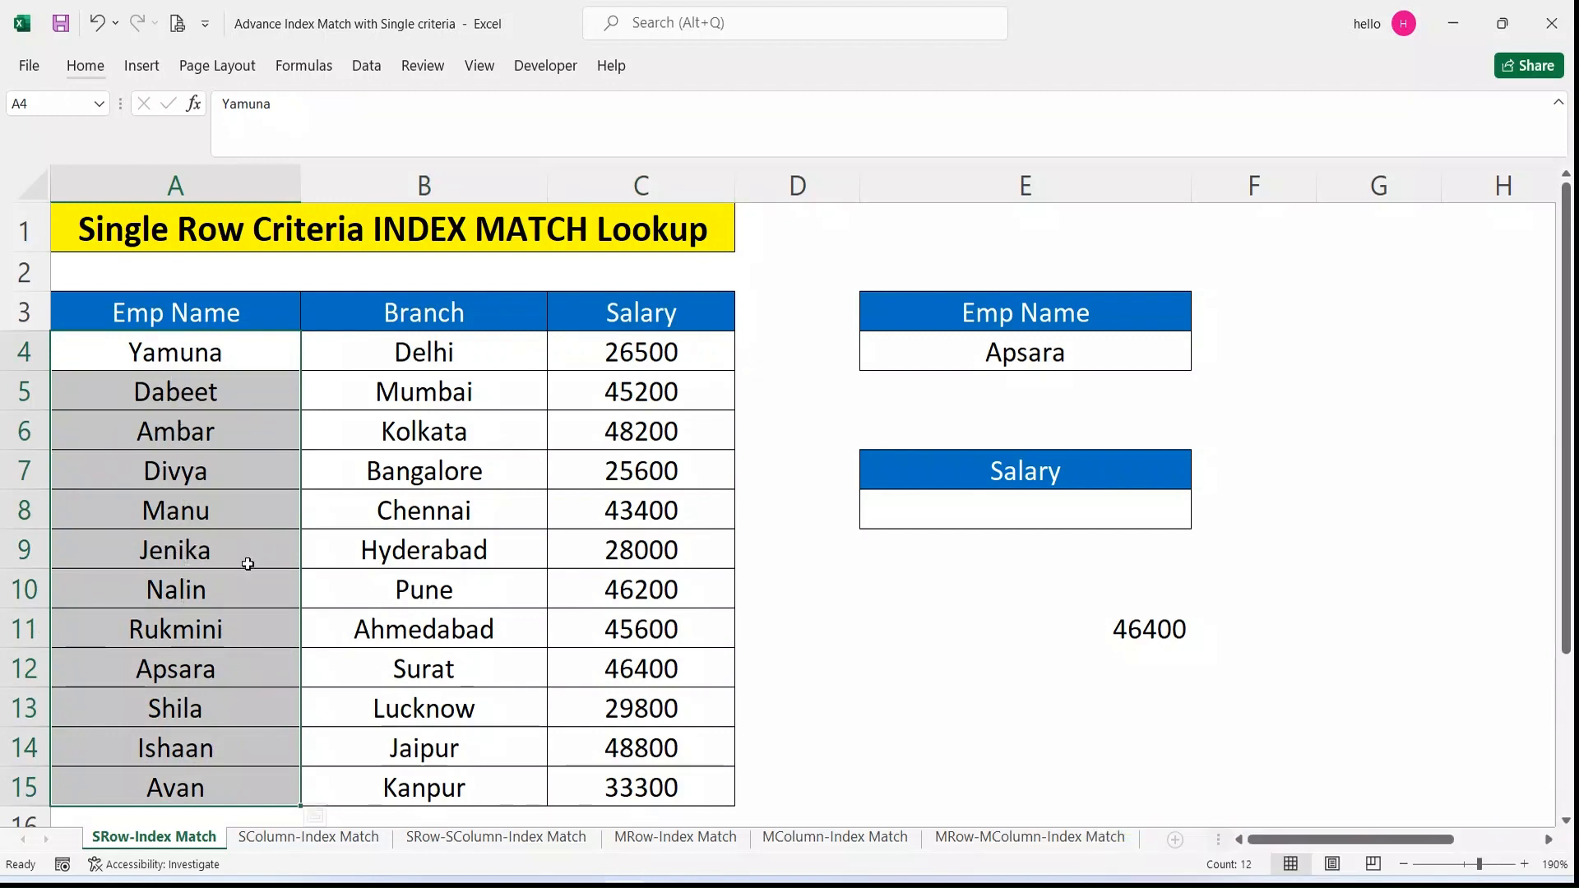
Clear the trial INDEX formula from cell E11.
left_click(1110, 631)
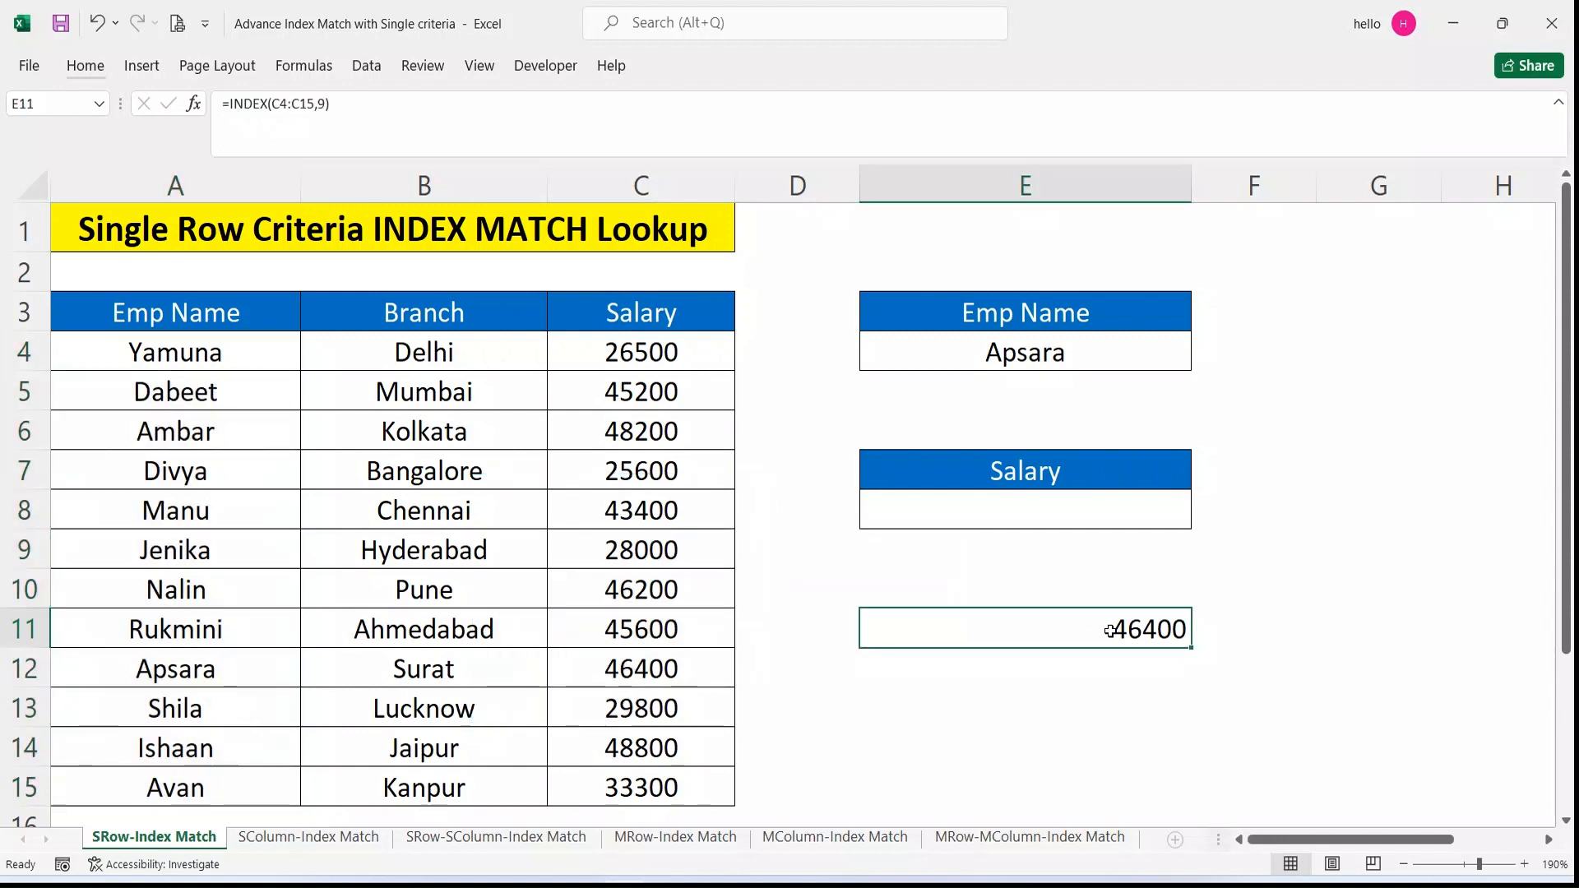
key("Delete")
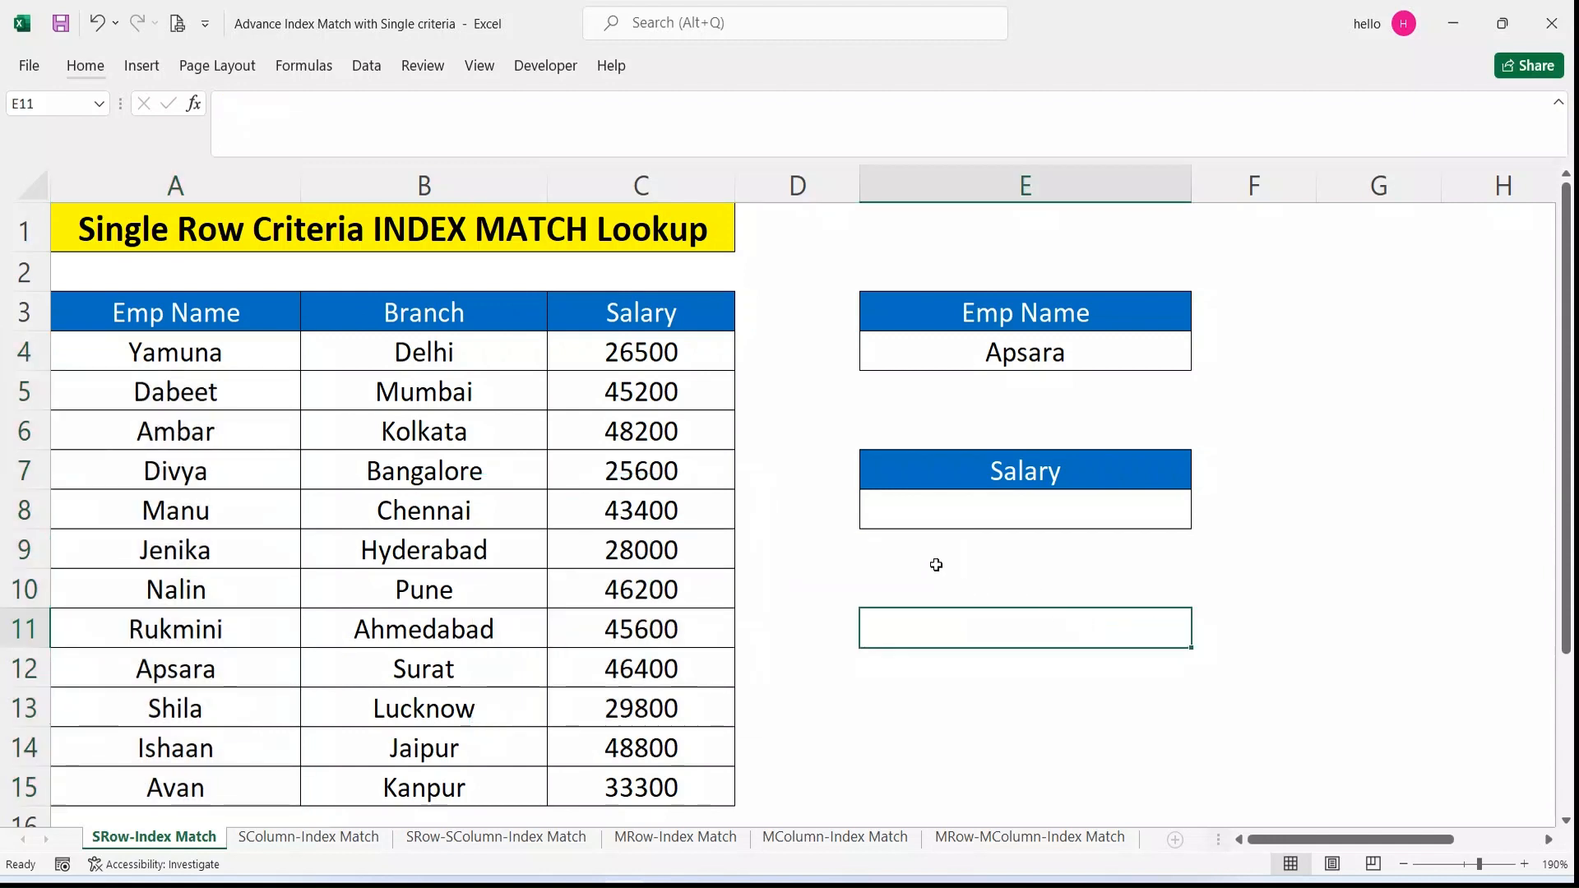
Begin an INDEX formula in the Salary result cell E8 with the salary range C4:C15 as its array.
left_click(908, 512)
type("=")
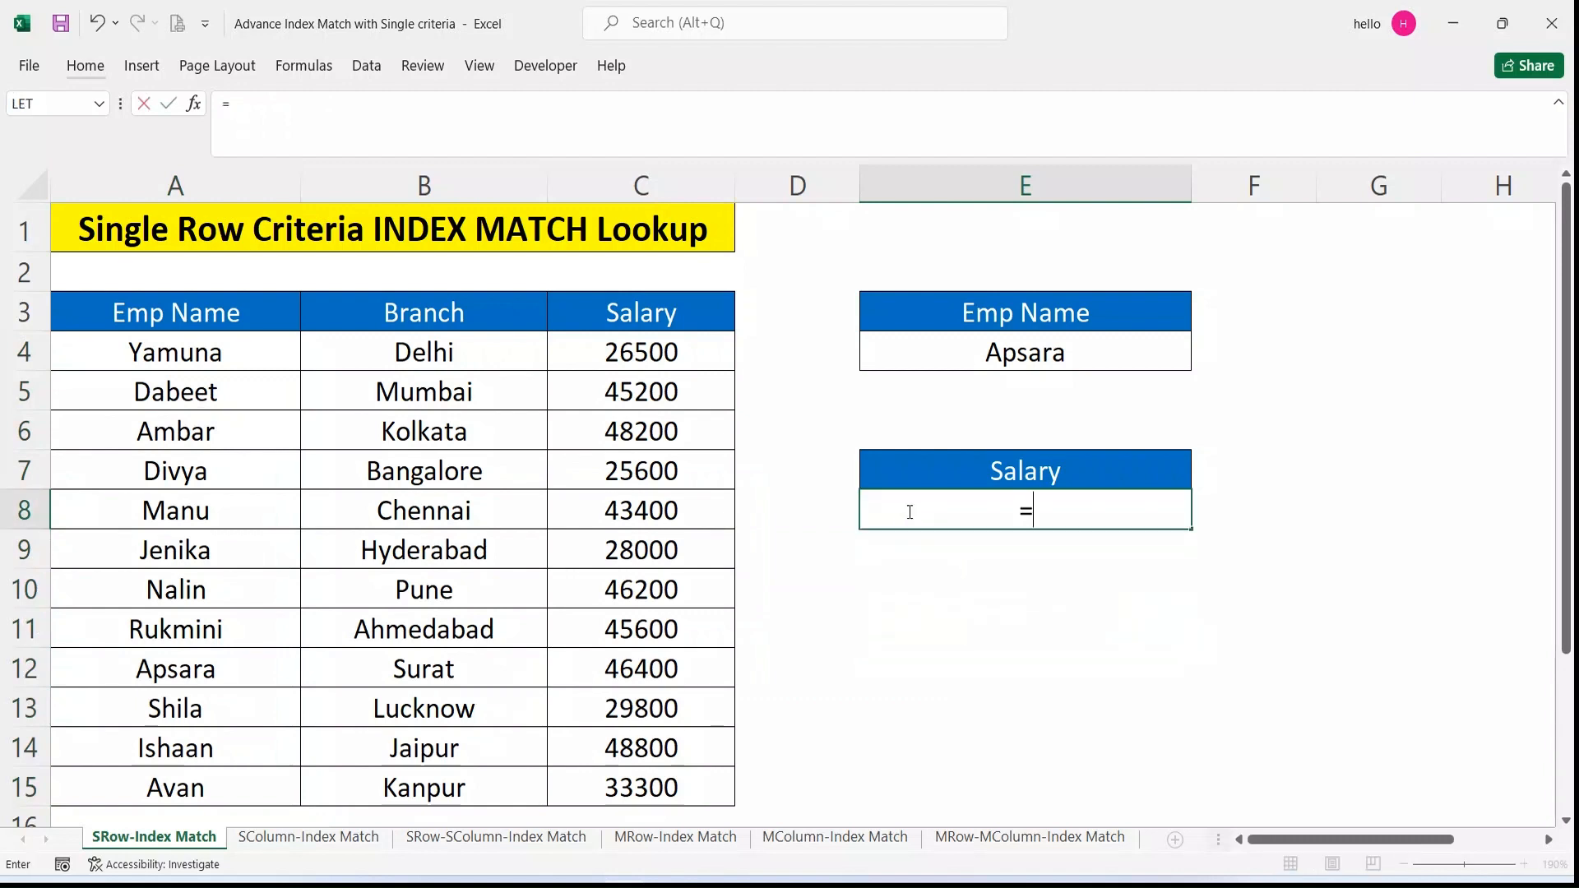
type("inde")
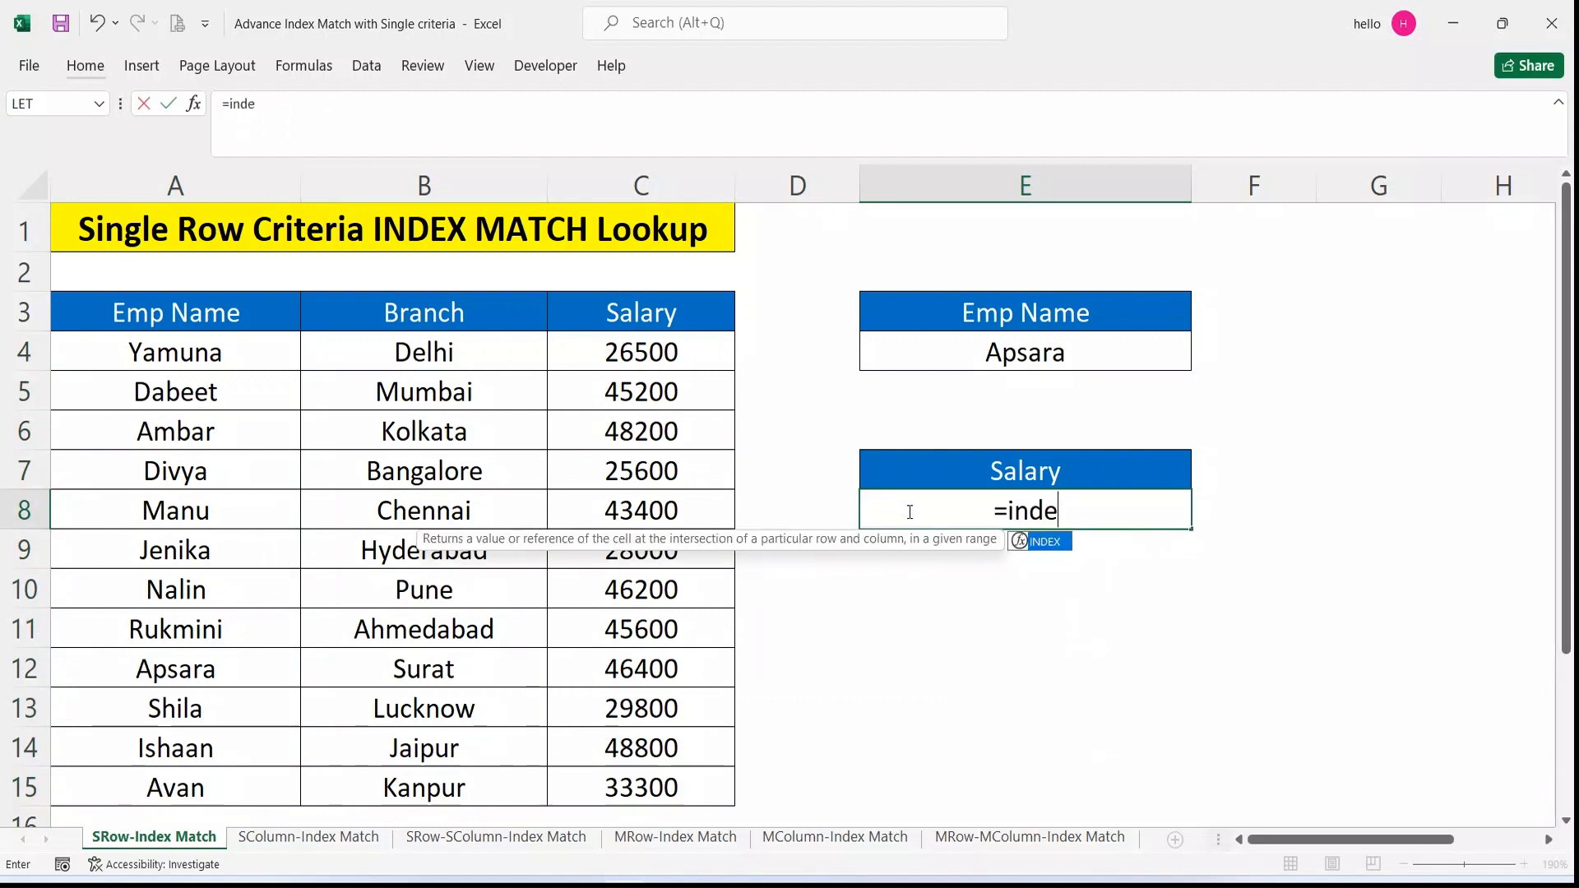
key("Tab")
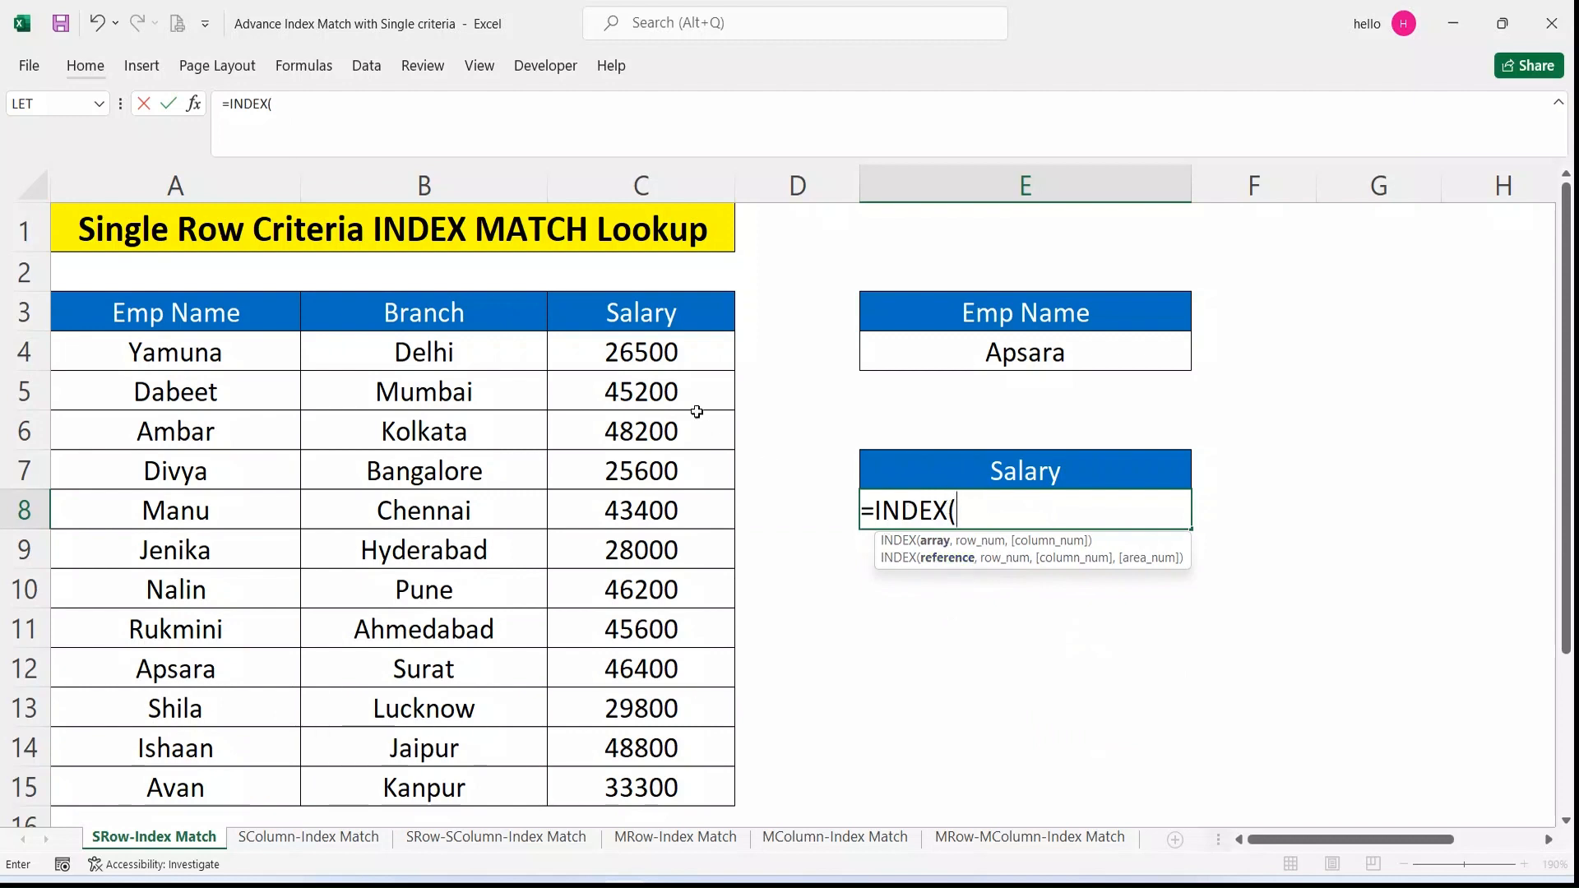
left_click_drag(634, 362, 654, 789)
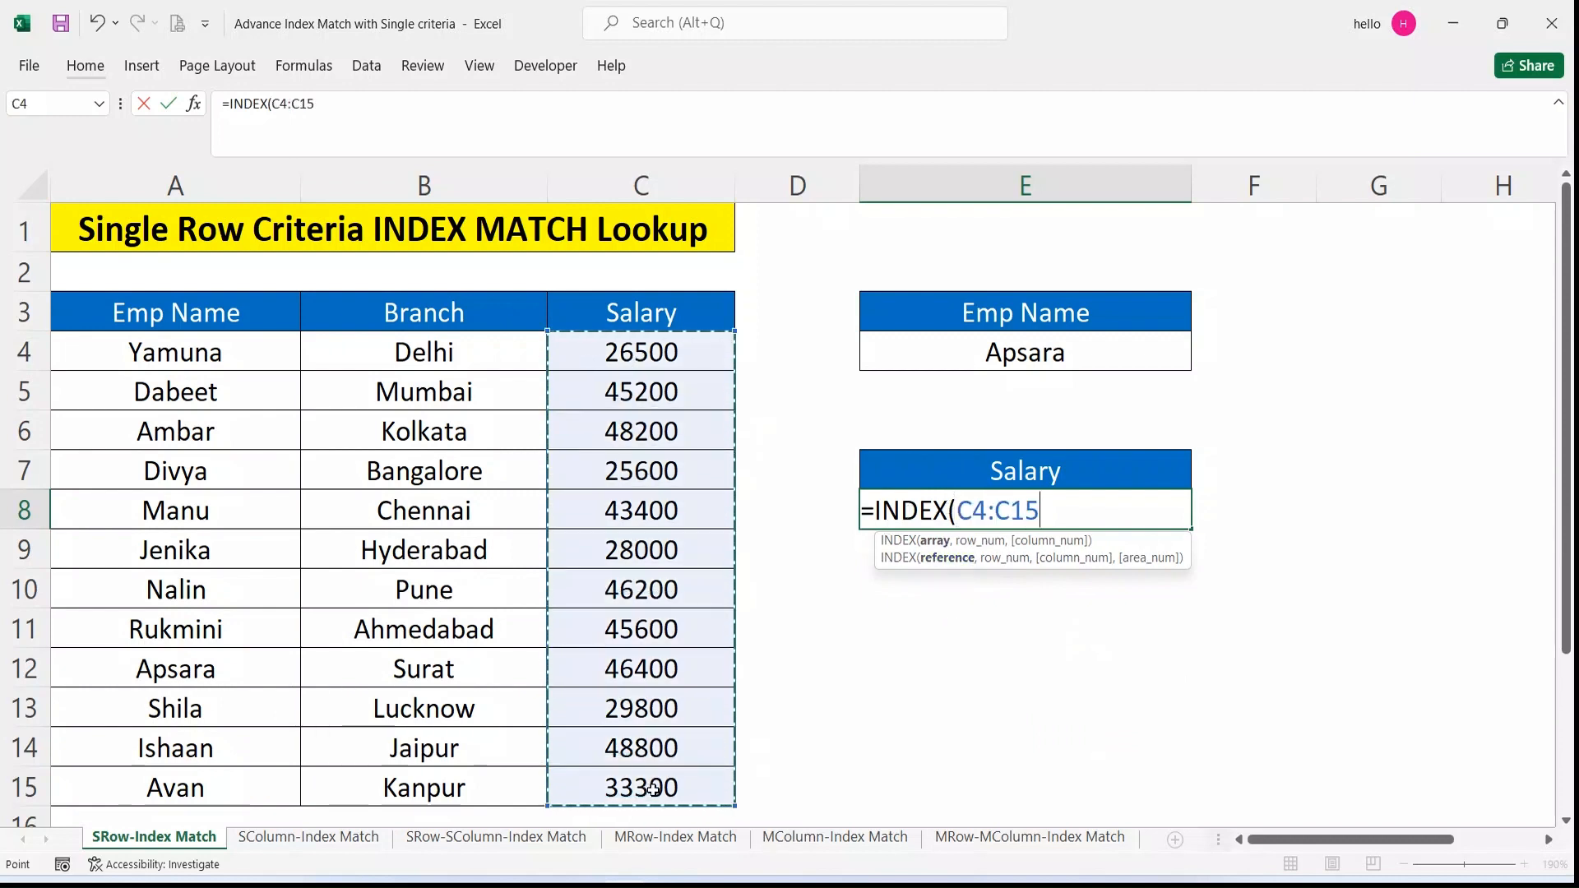
type(",")
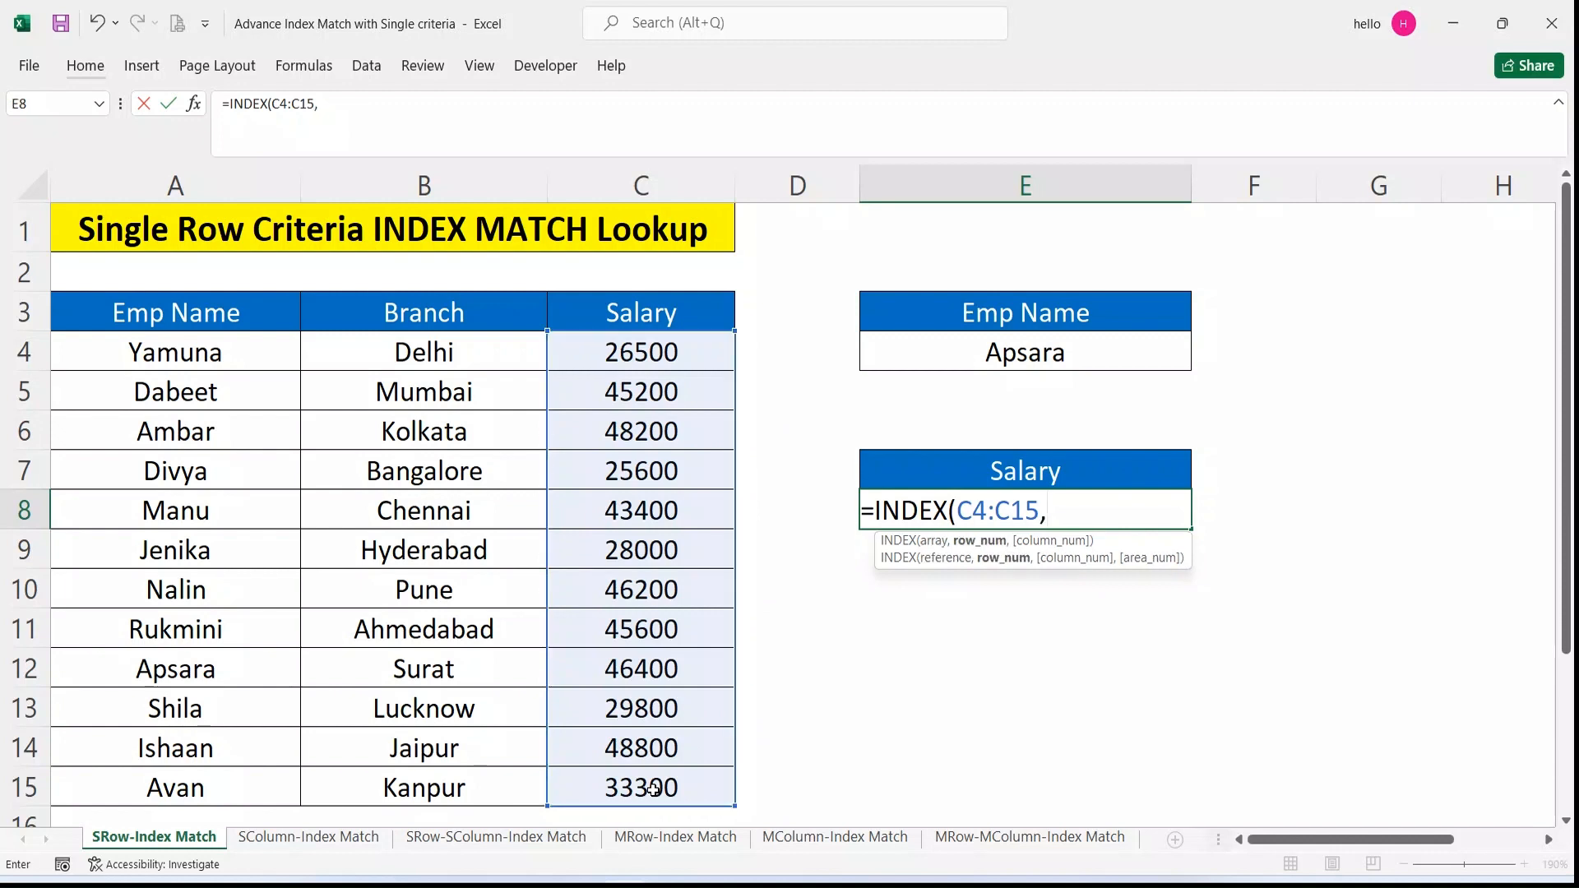
Complete the E8 formula with MATCH(E4,A4:A15,0) as the row number, giving =INDEX(C4:C15,MATCH(E4,A4:A15,0)).
type("mat")
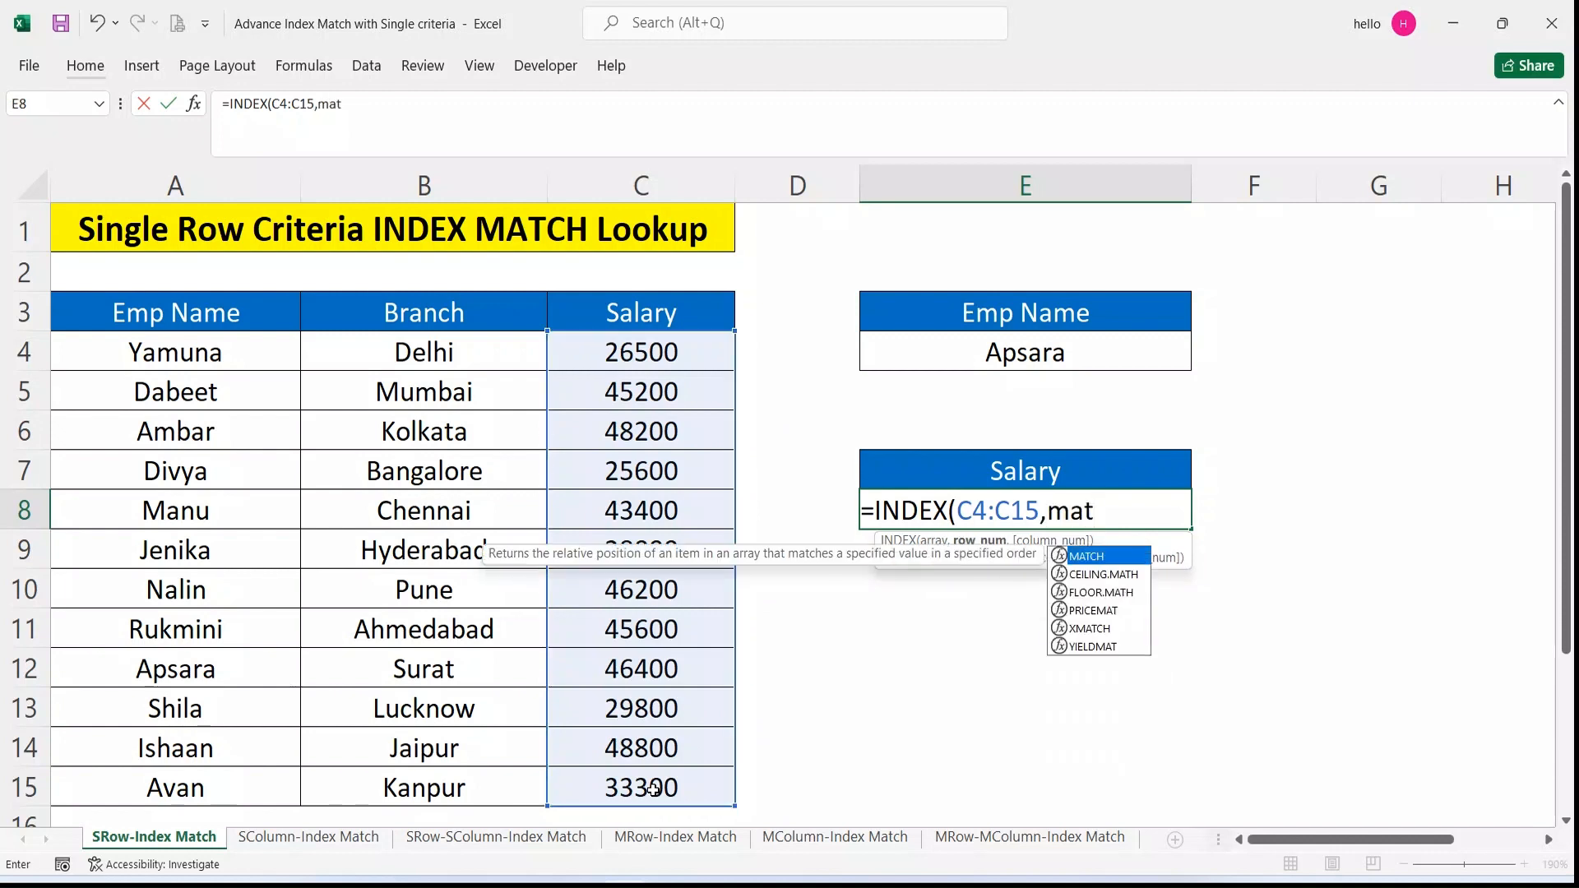
key("Tab")
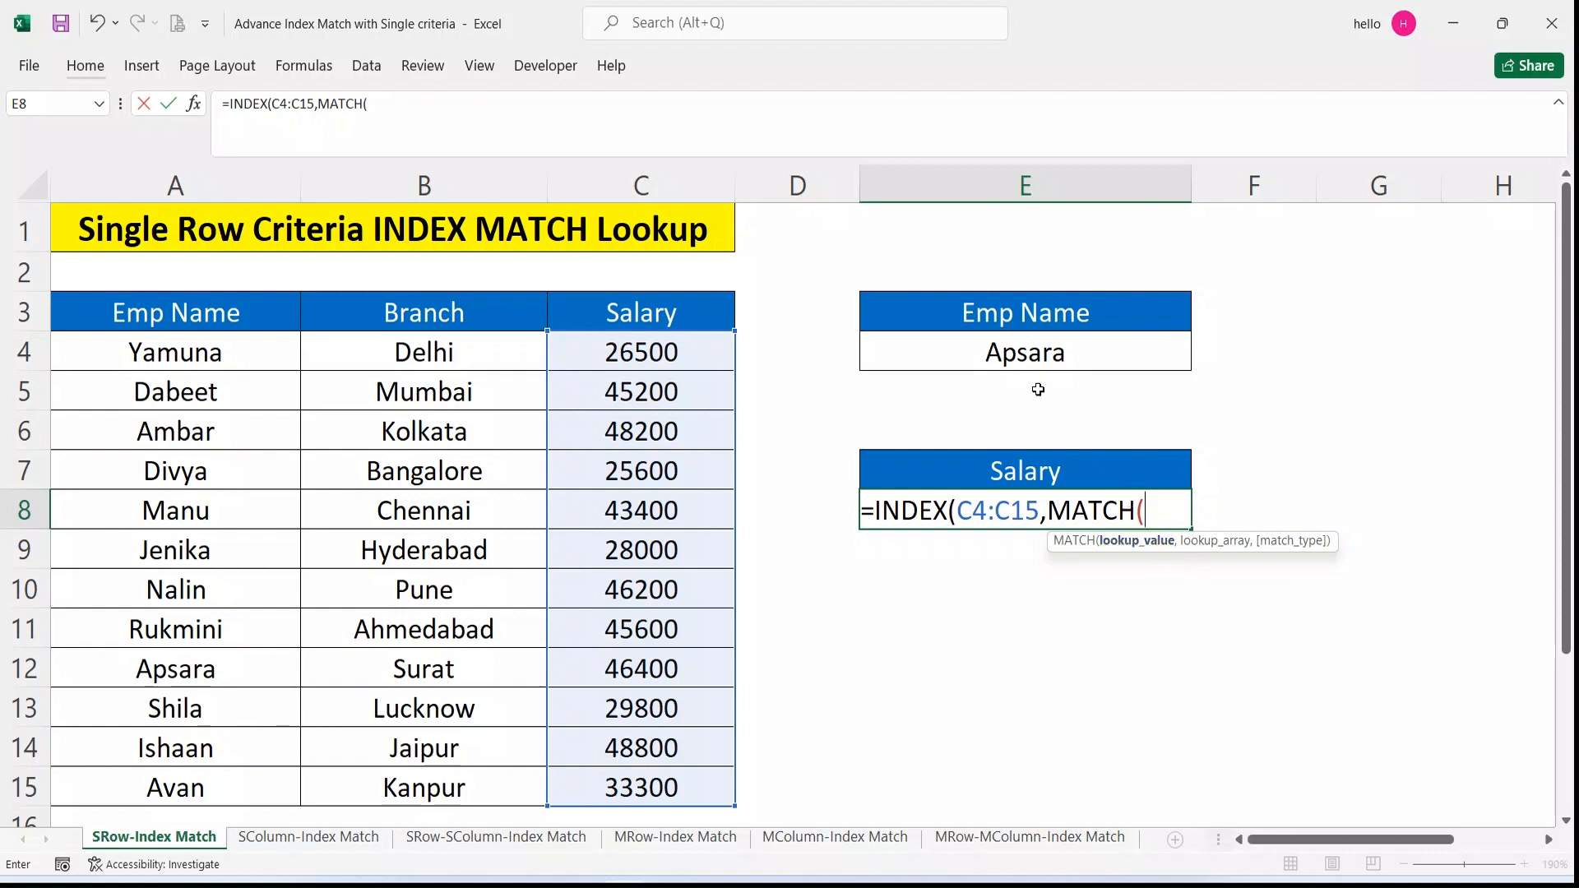
left_click(1026, 351)
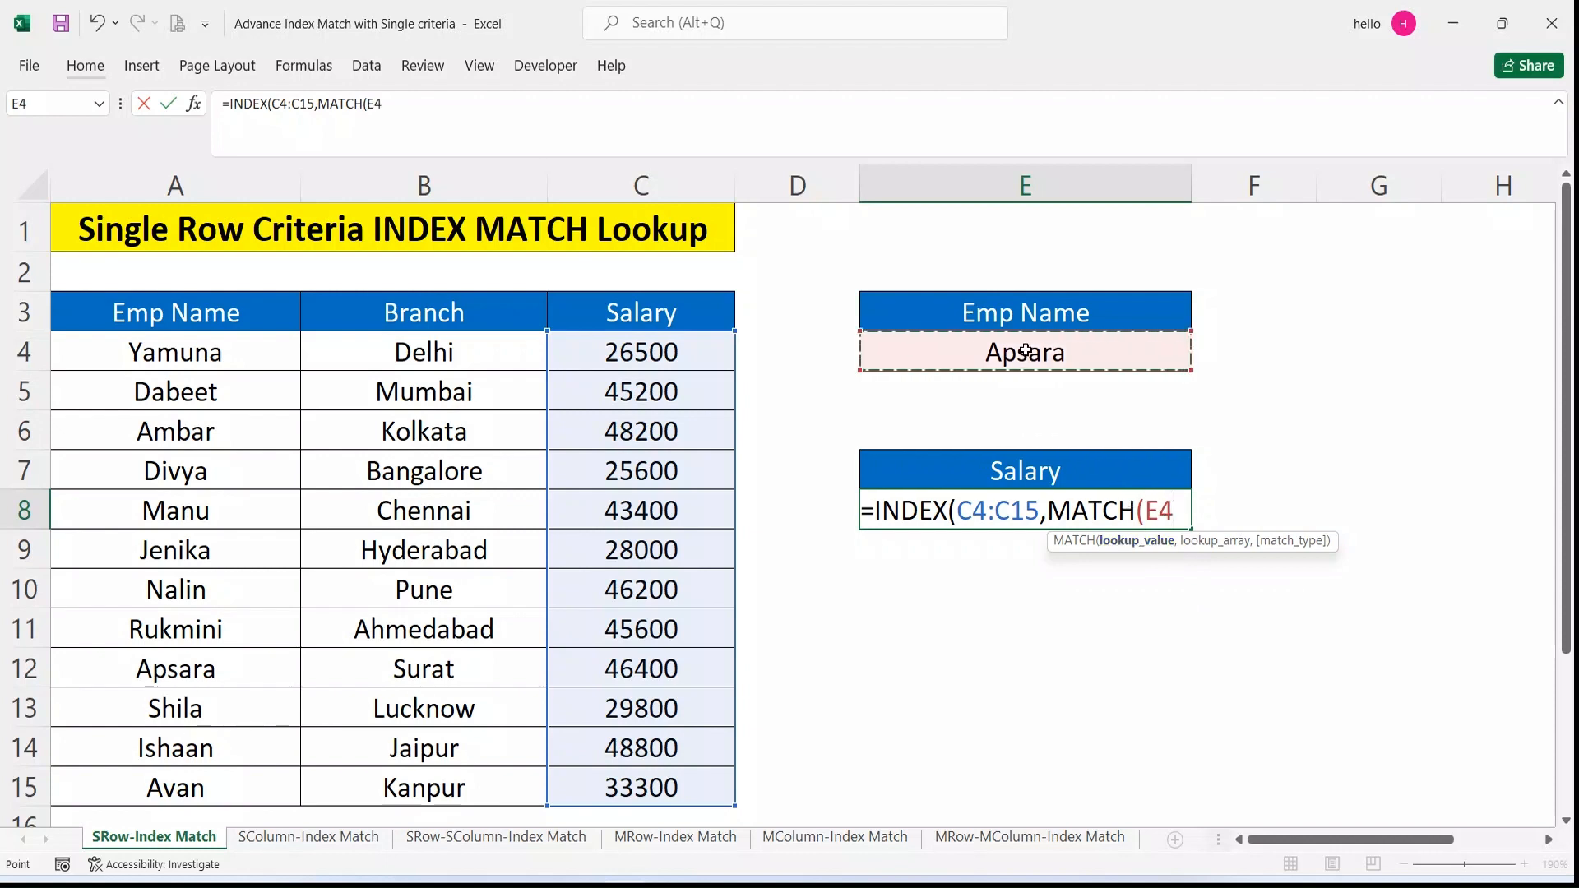
type(",")
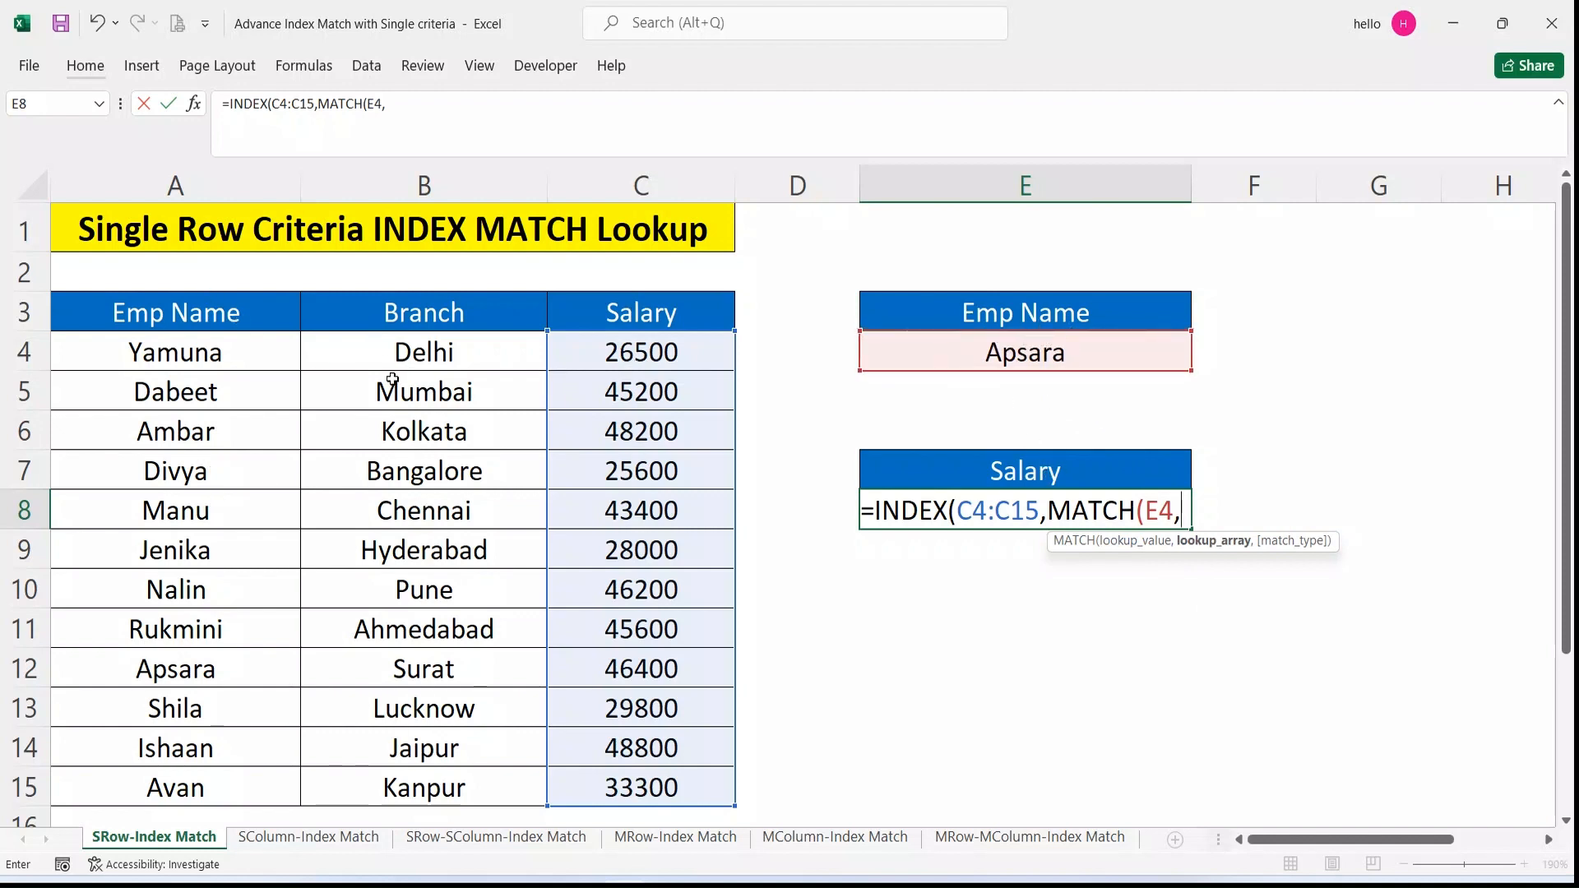
left_click_drag(259, 353, 225, 797)
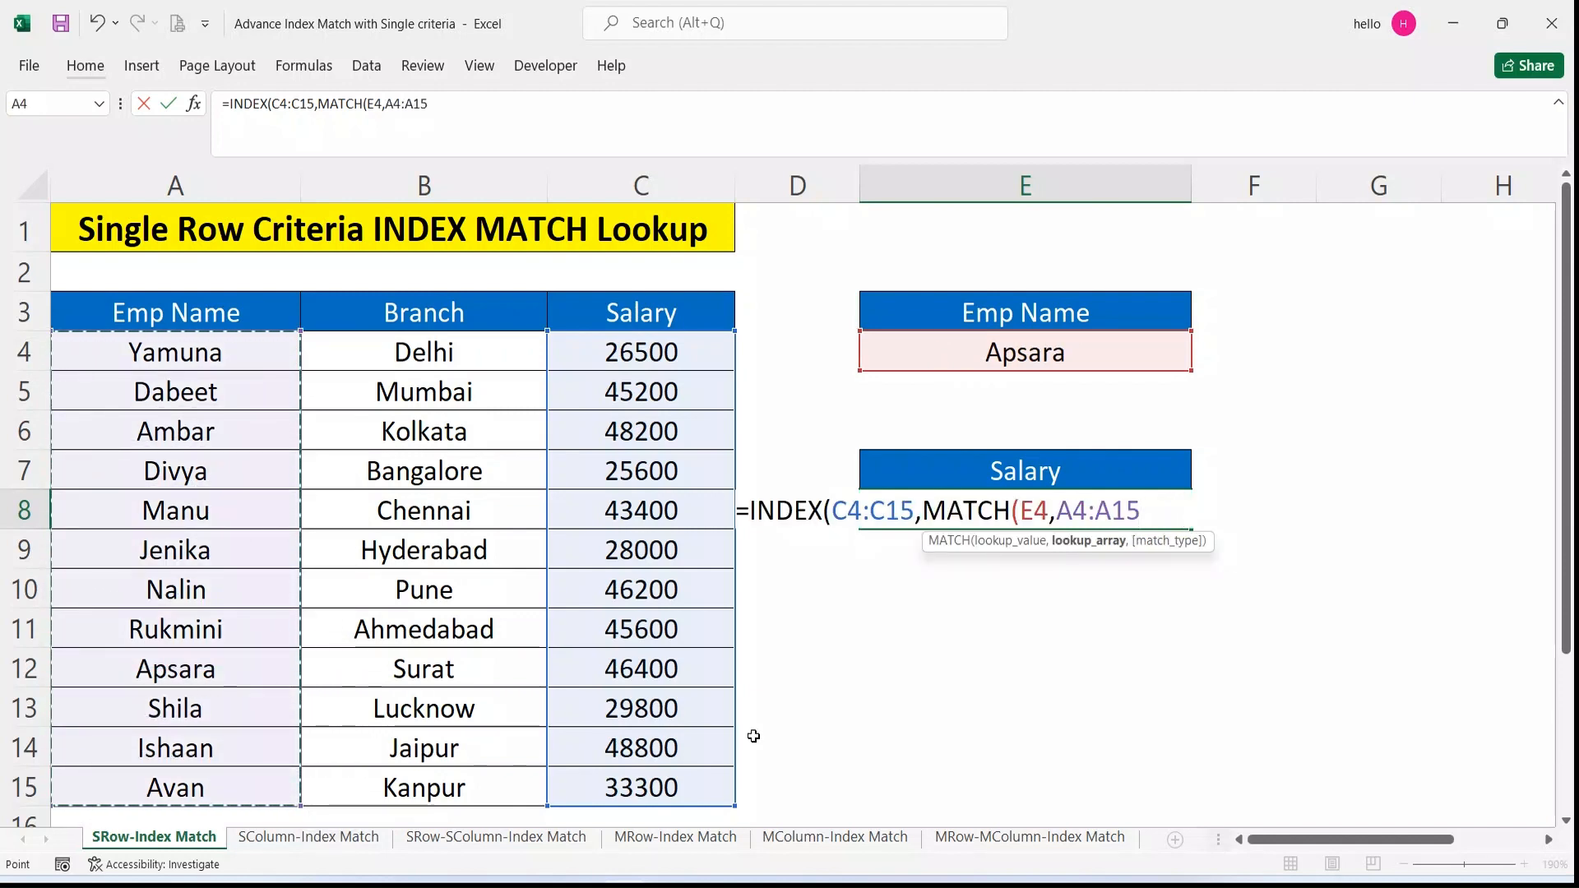
type(",")
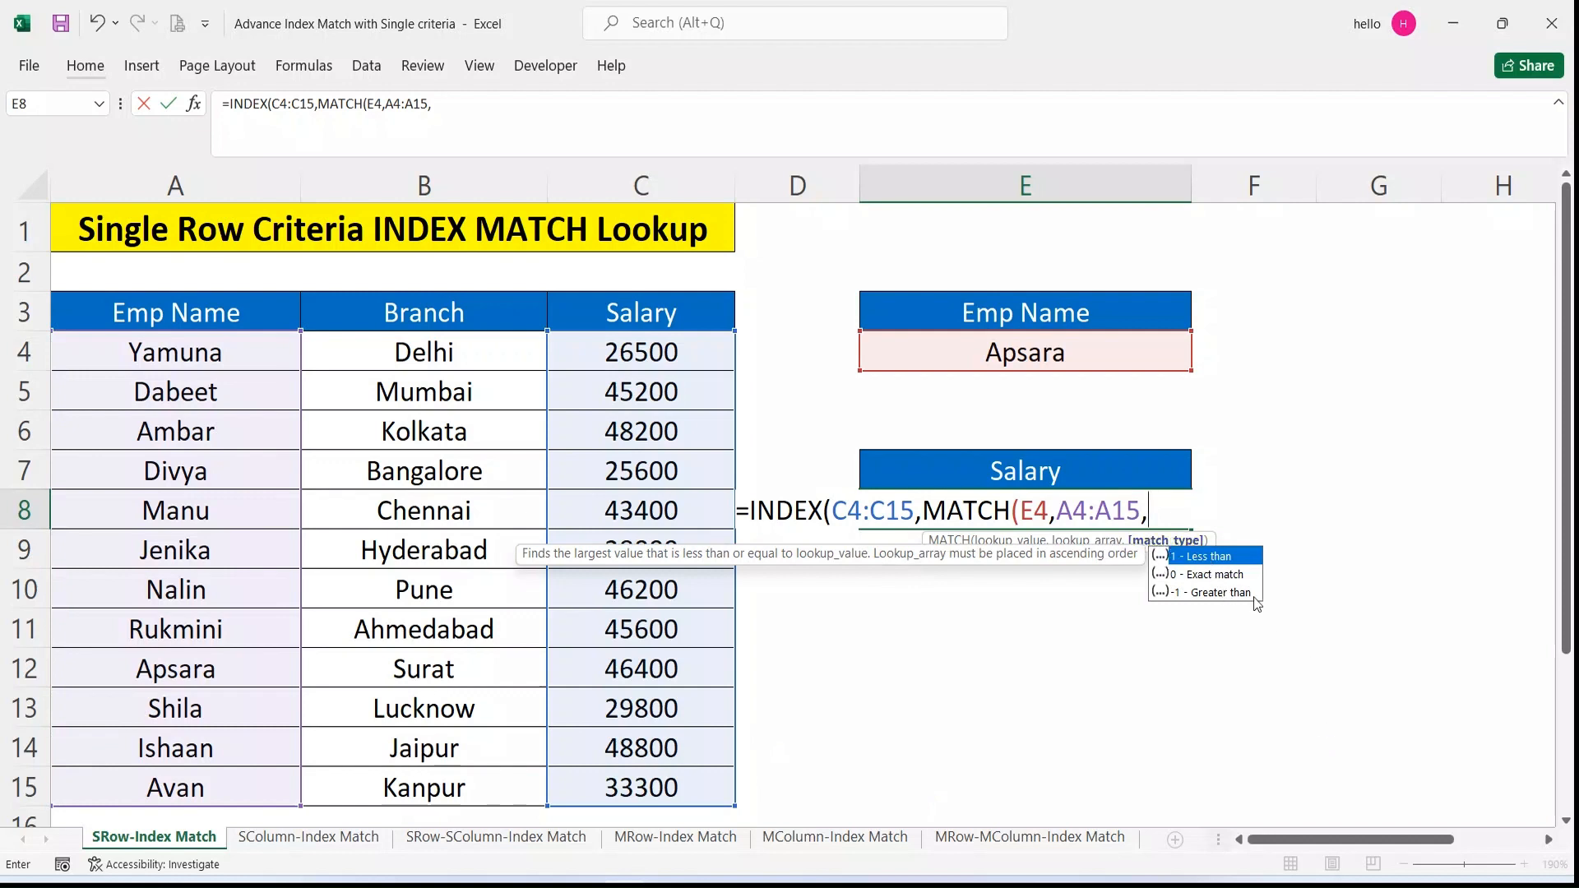
type("0)")
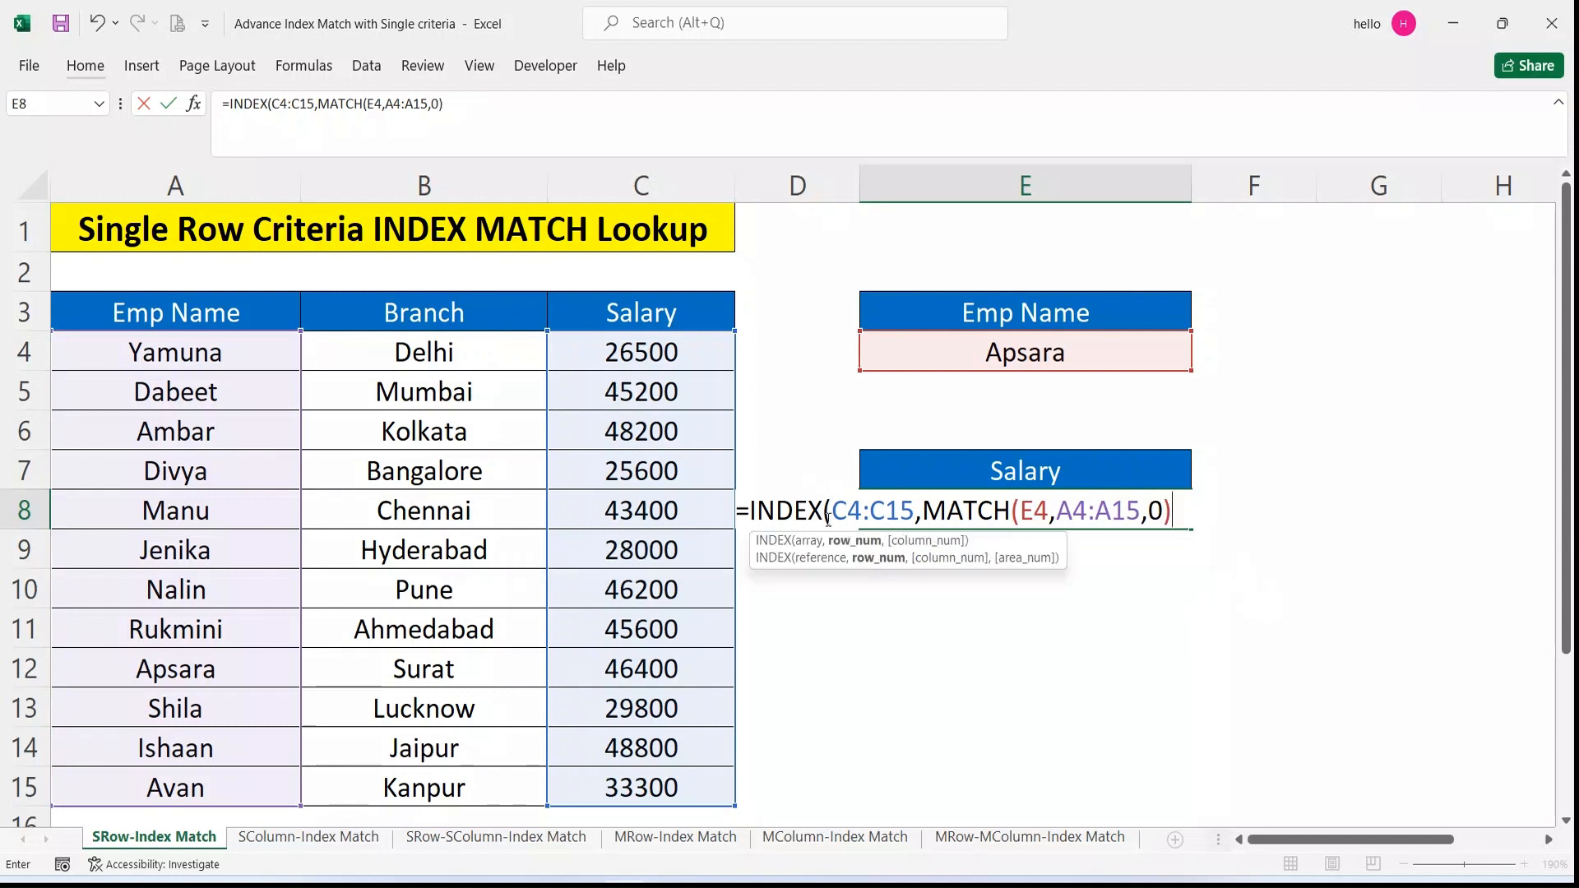
type(")")
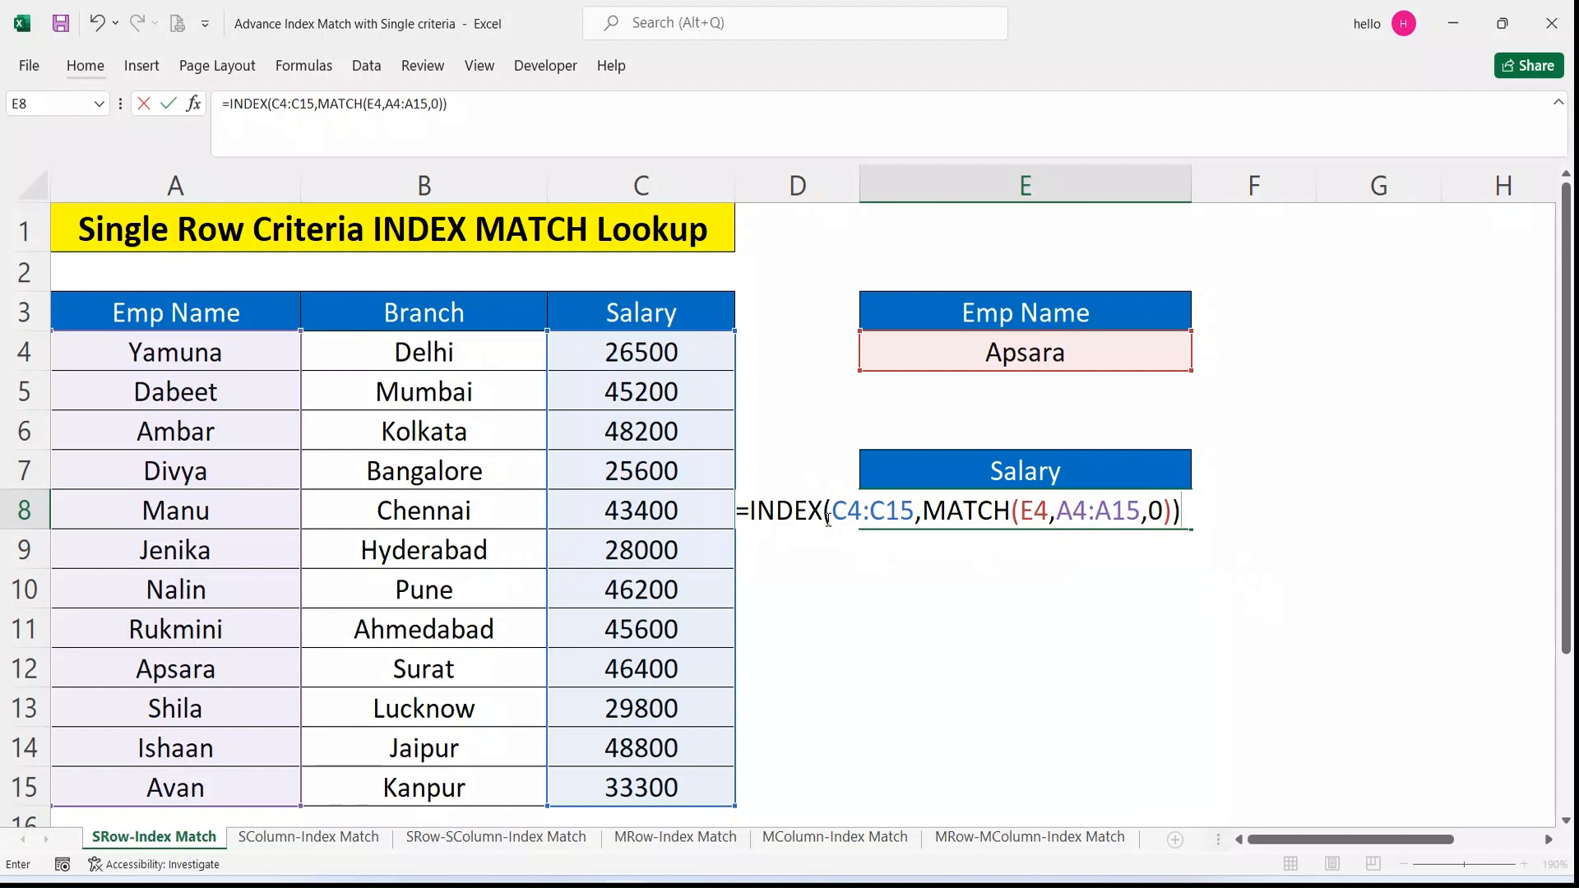
key("Return")
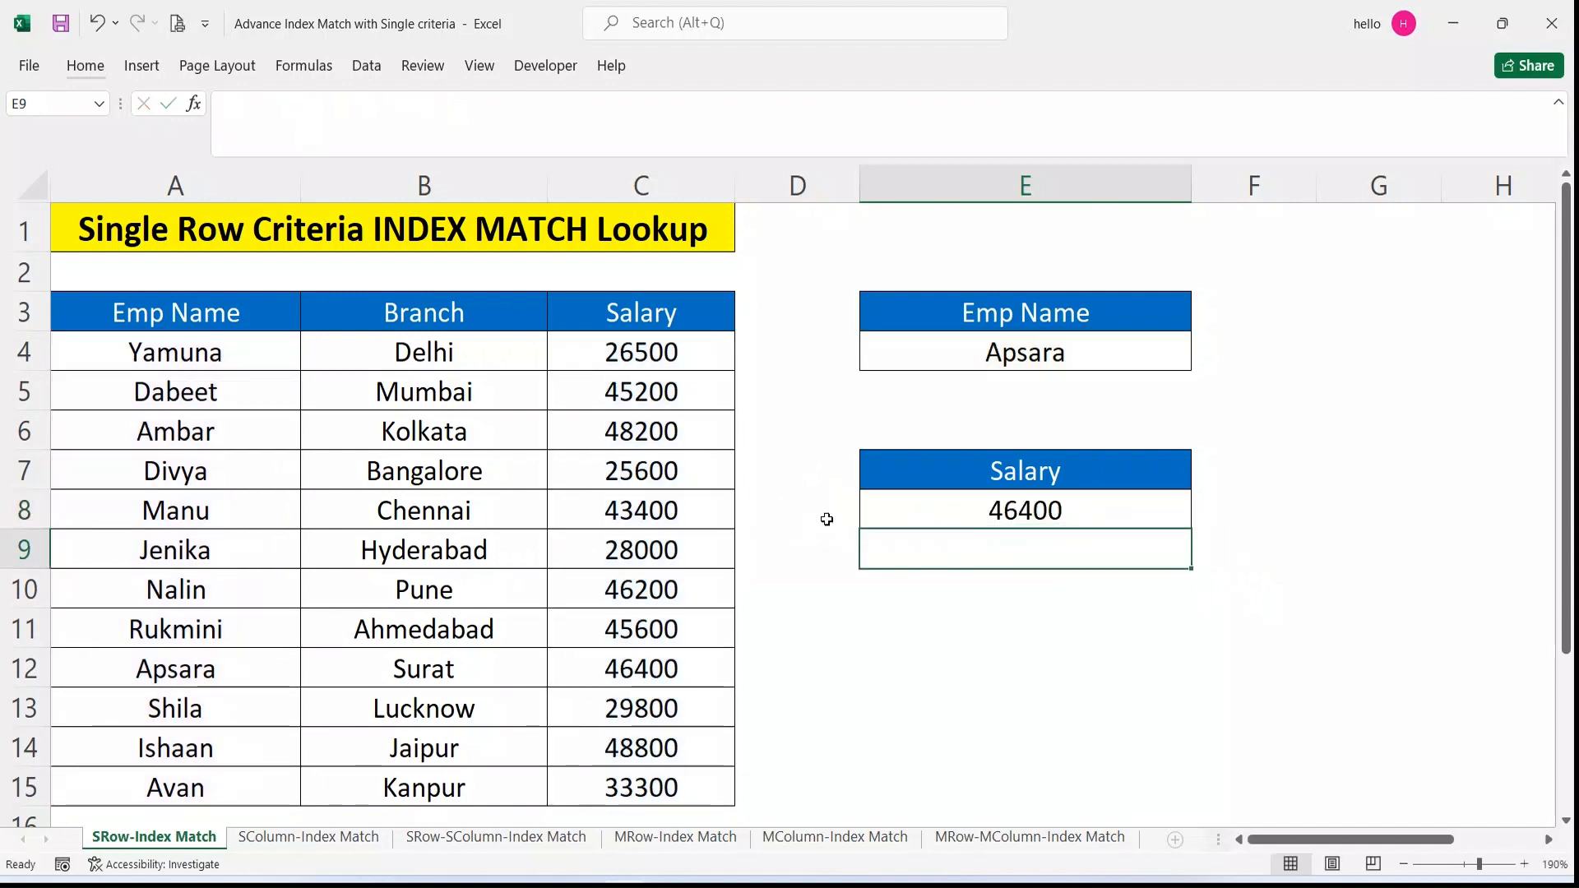
Check the E8 salary against table row 12, and test it again with the row 9 Hyderabad employee selected in E4.
left_click(916, 506)
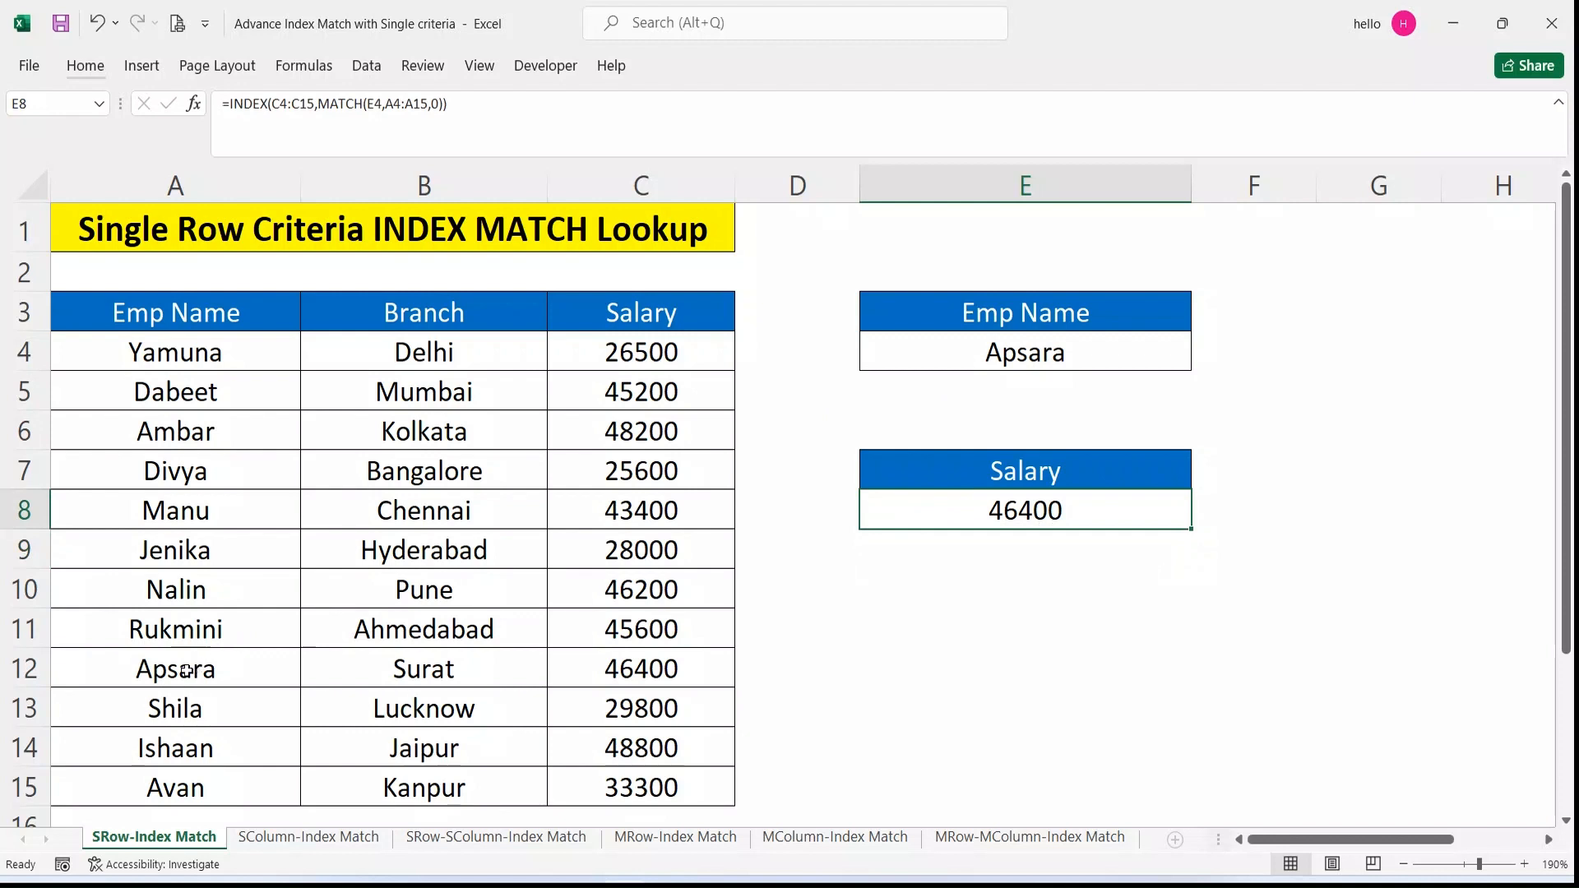
left_click_drag(186, 672, 671, 663)
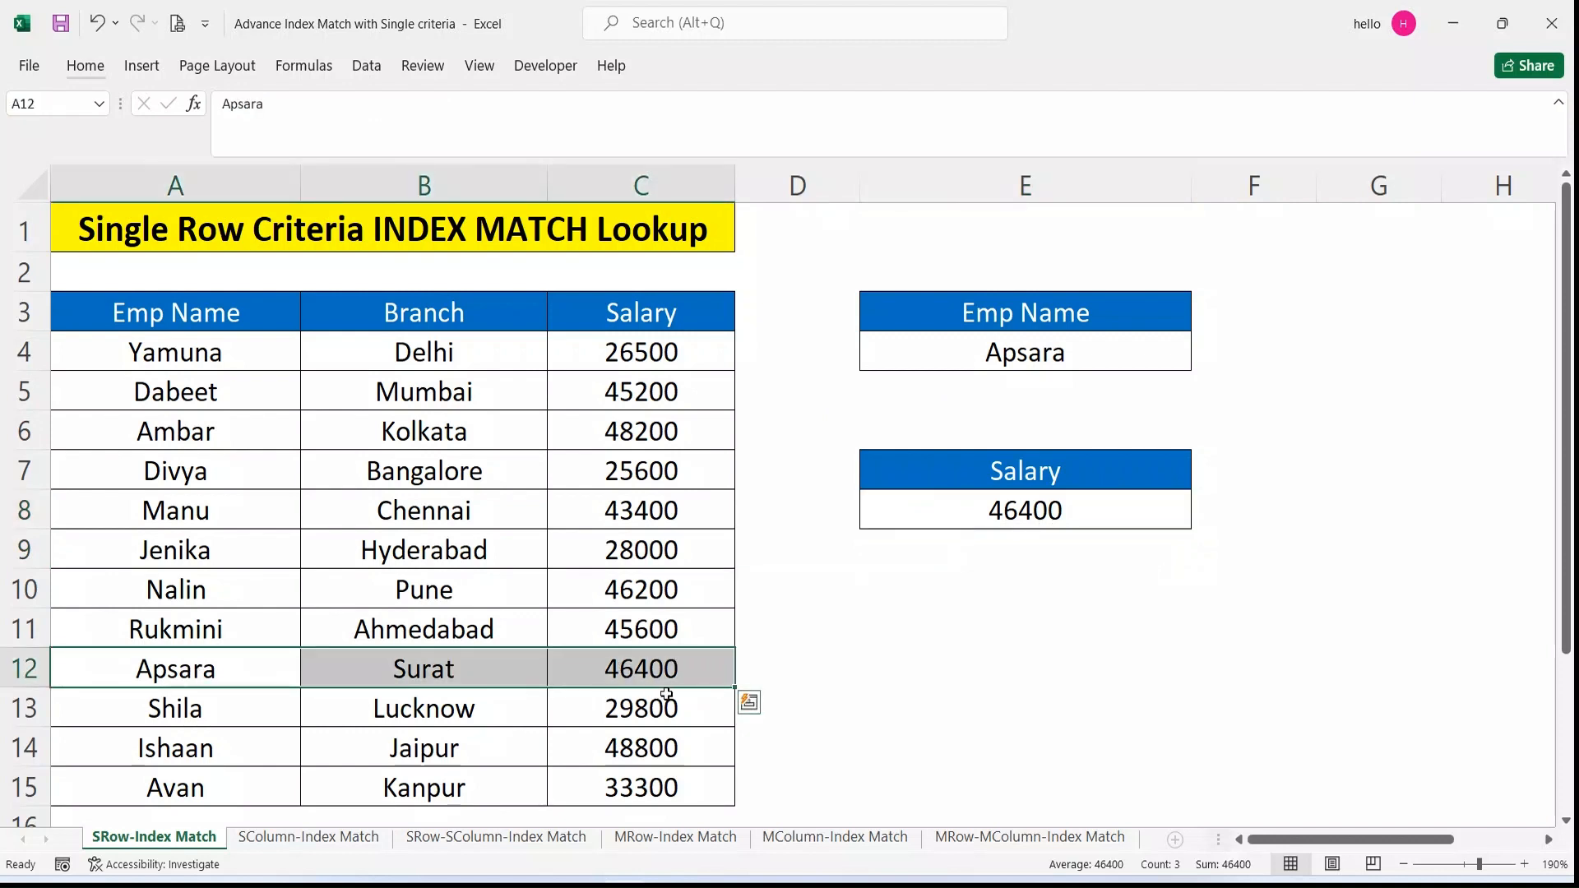
left_click(1128, 354)
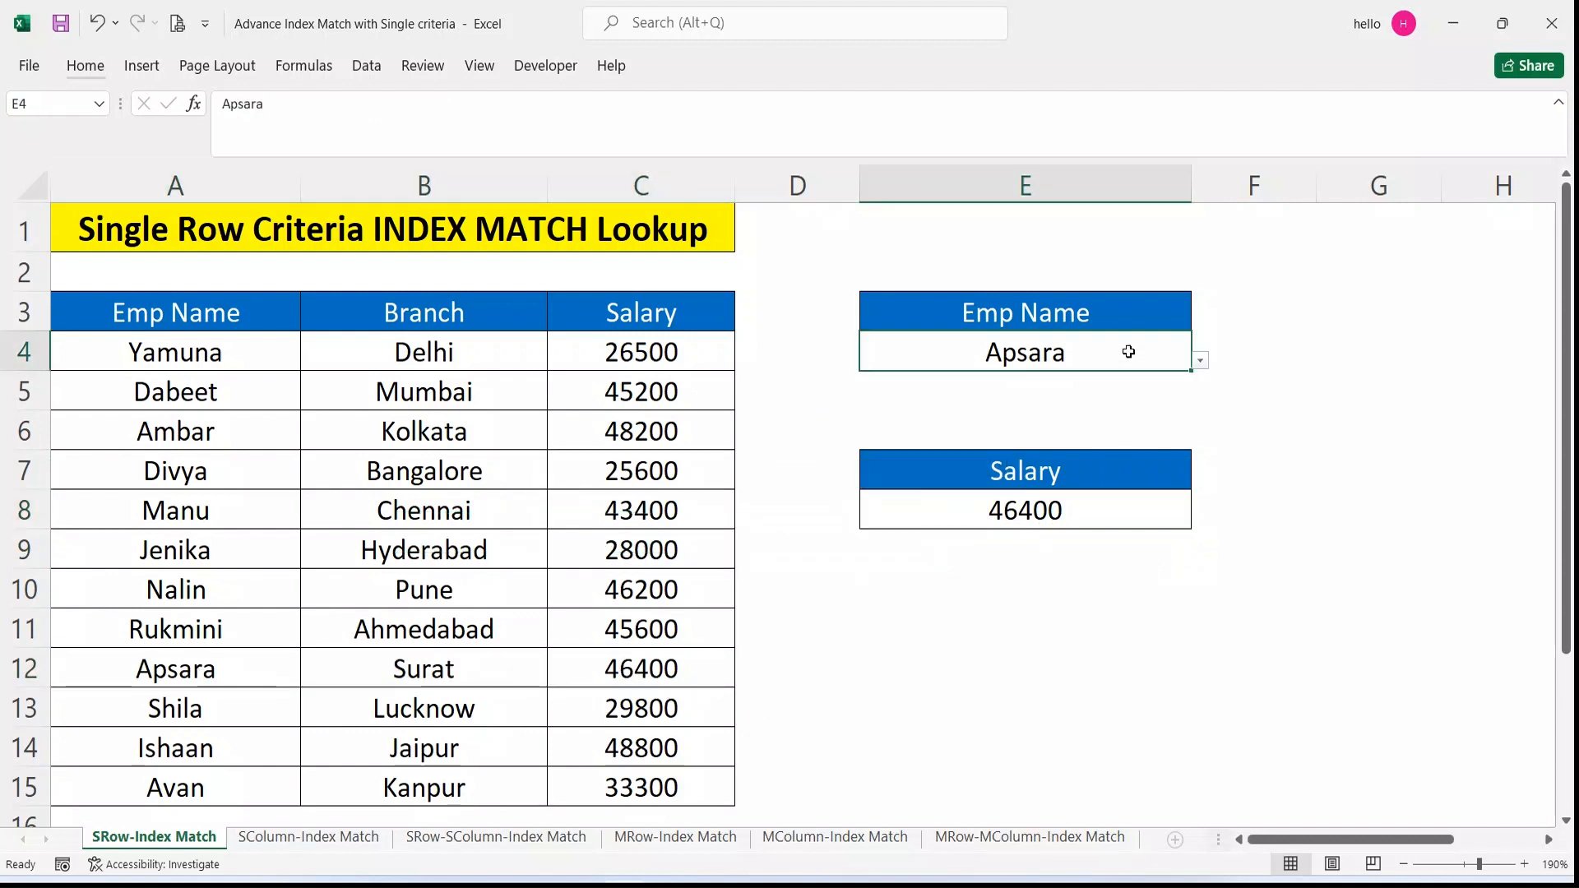
left_click(1201, 360)
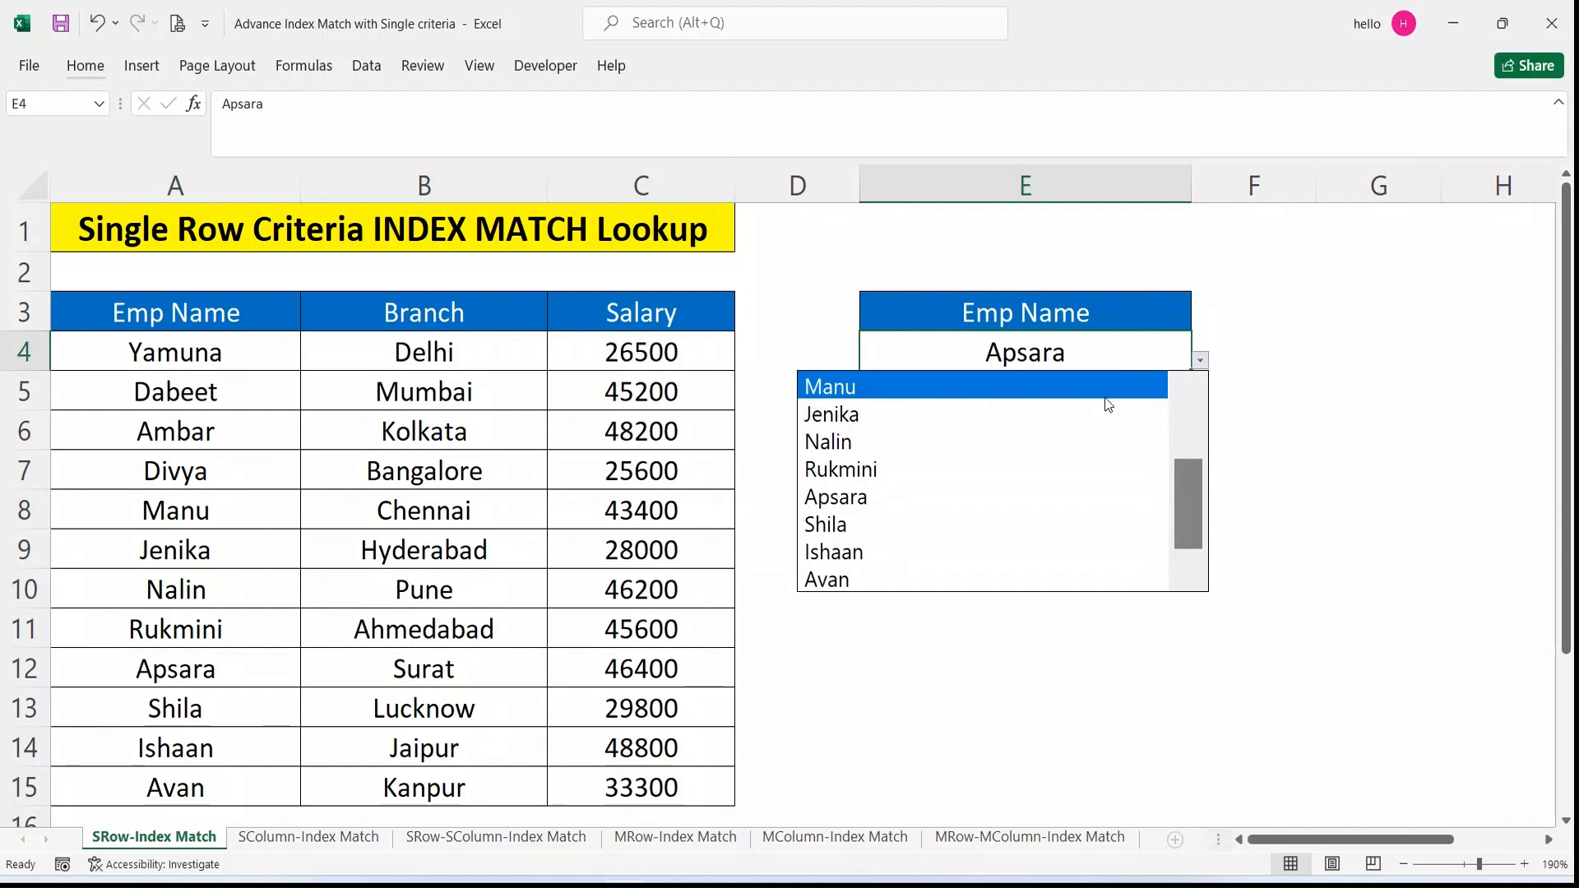
left_click(1007, 415)
left_click_drag(176, 563, 644, 550)
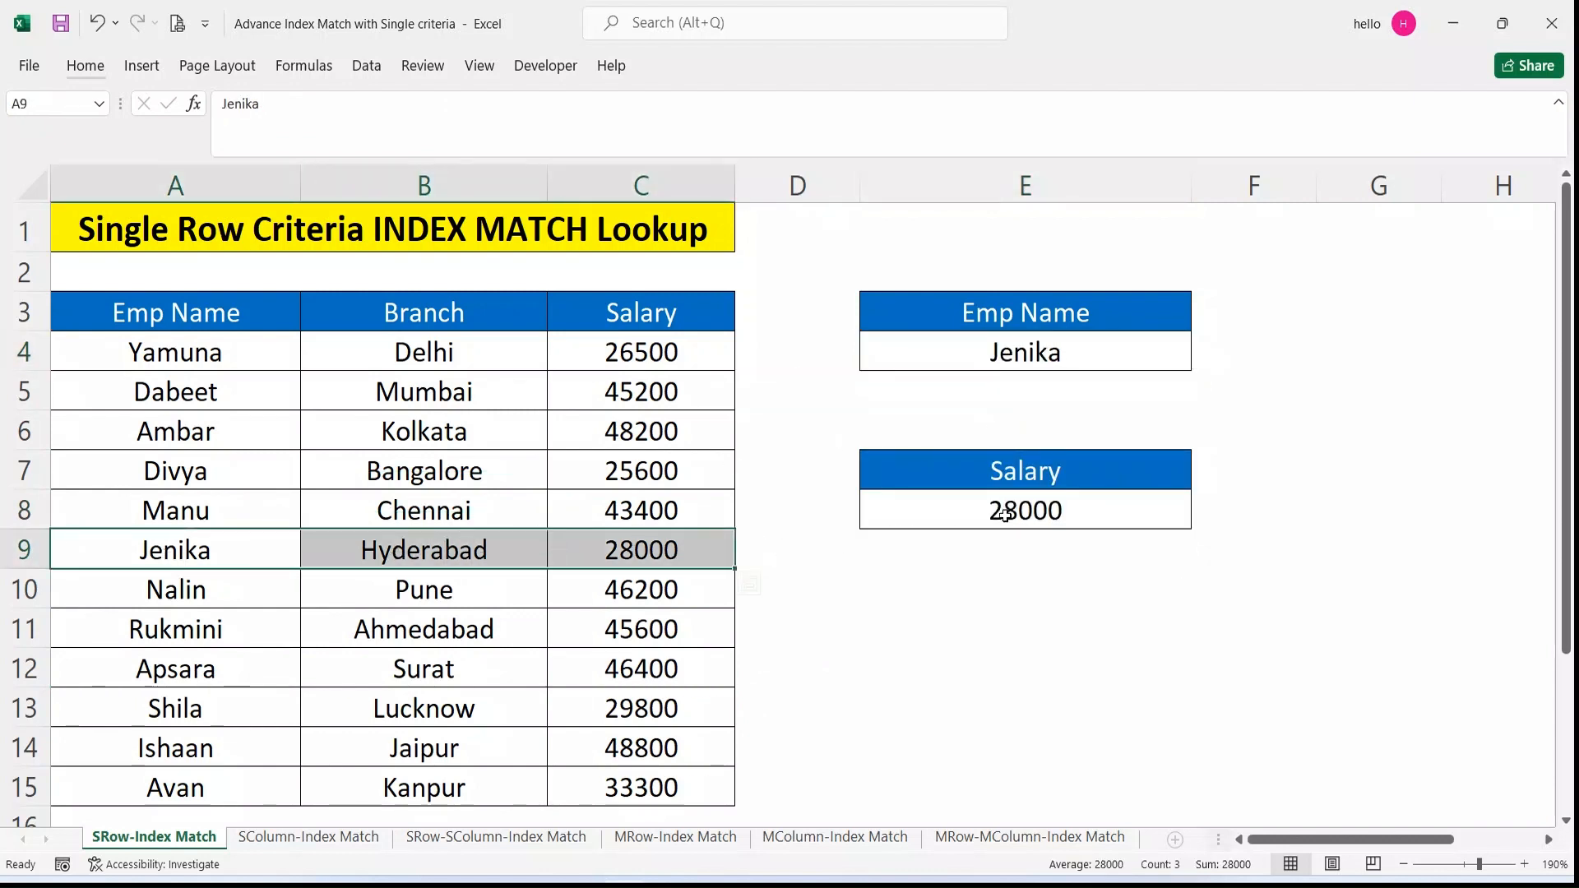
Enter the formula =MATCH(E4,A4:A15,0) in cell E10 to return the selected employee's position in the name column.
left_click(967, 575)
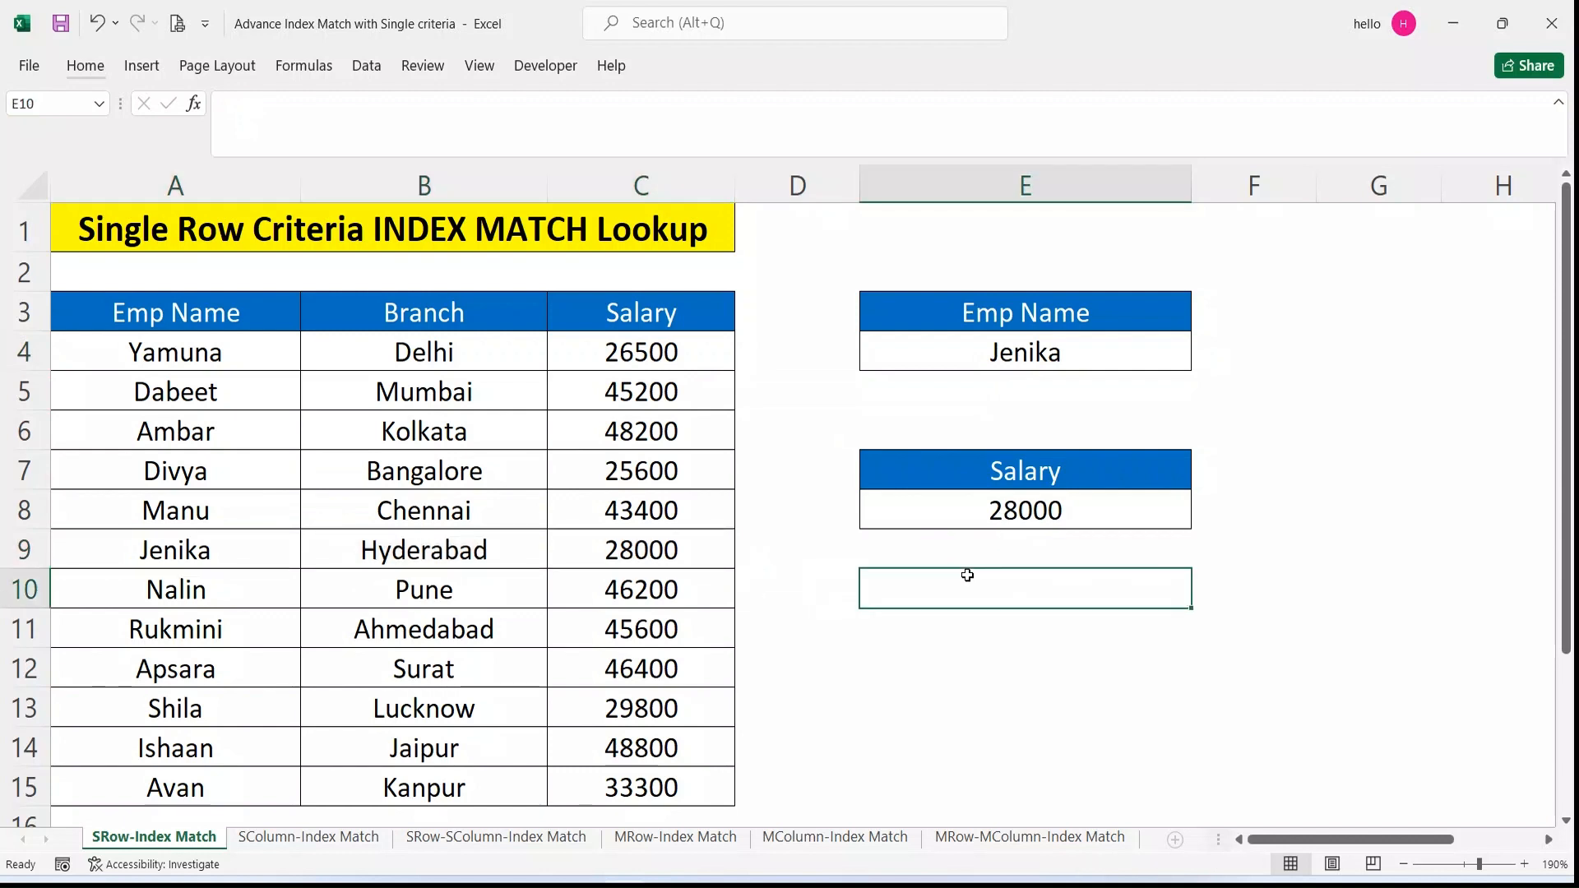
type("=m")
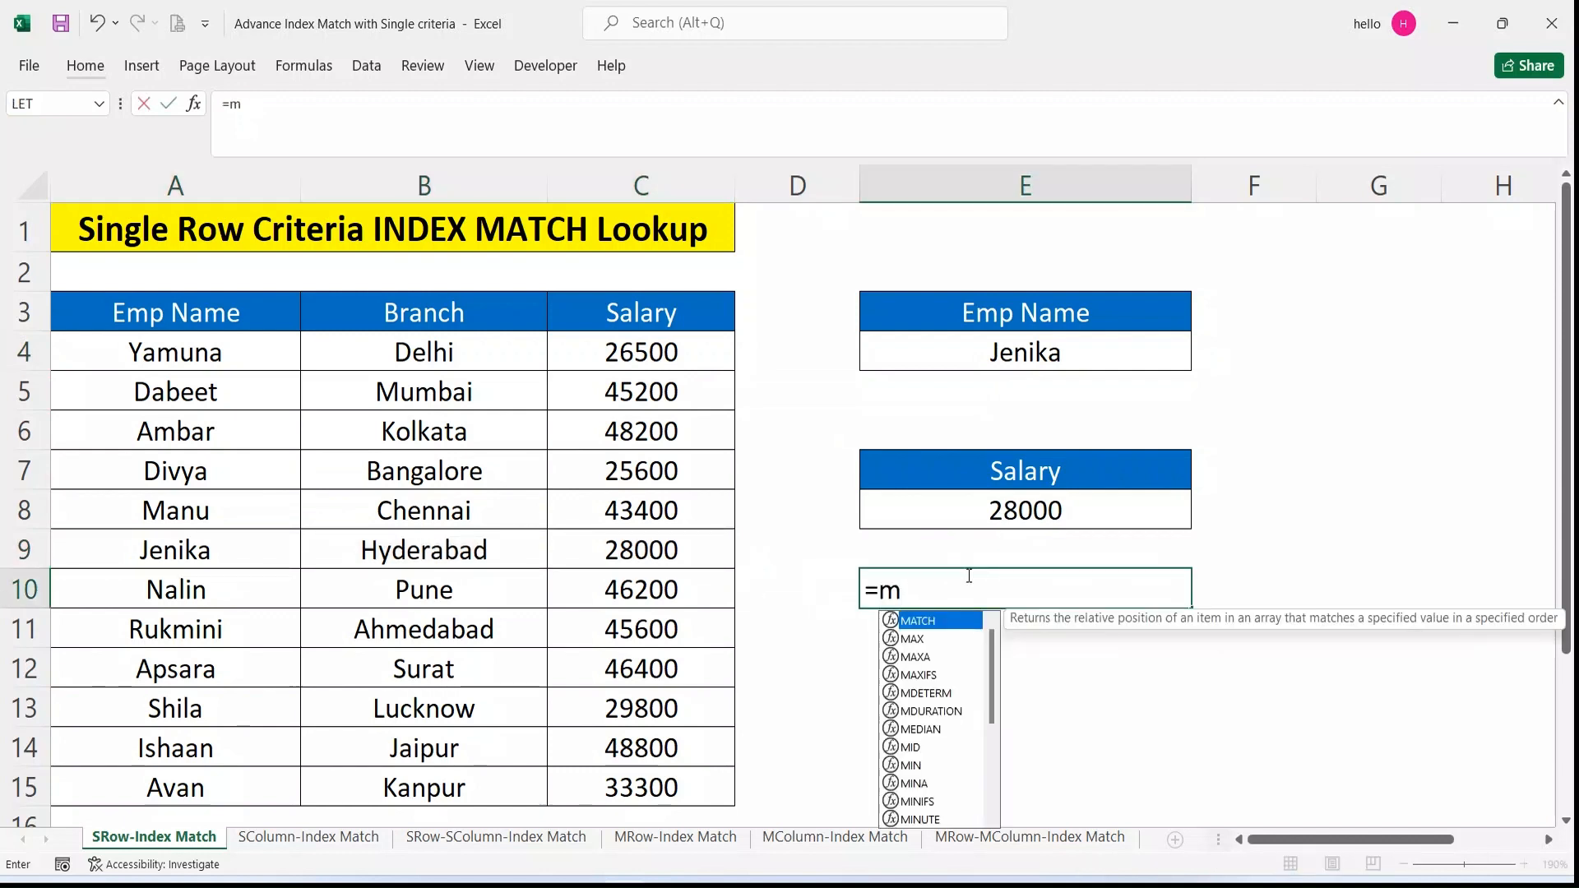
key("Tab")
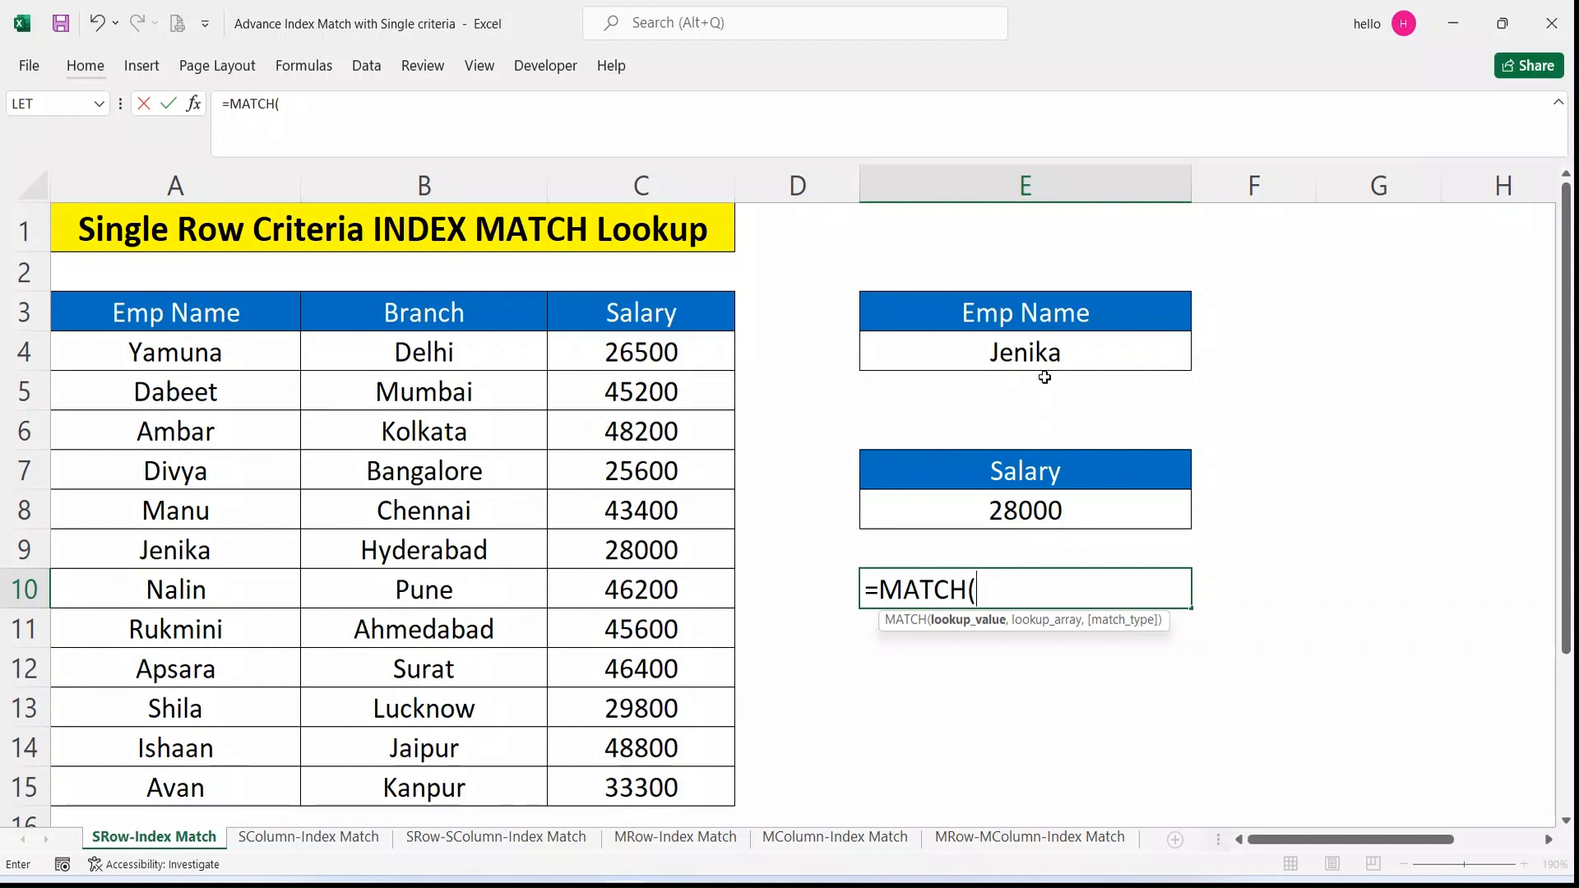
left_click(1045, 362)
type(",")
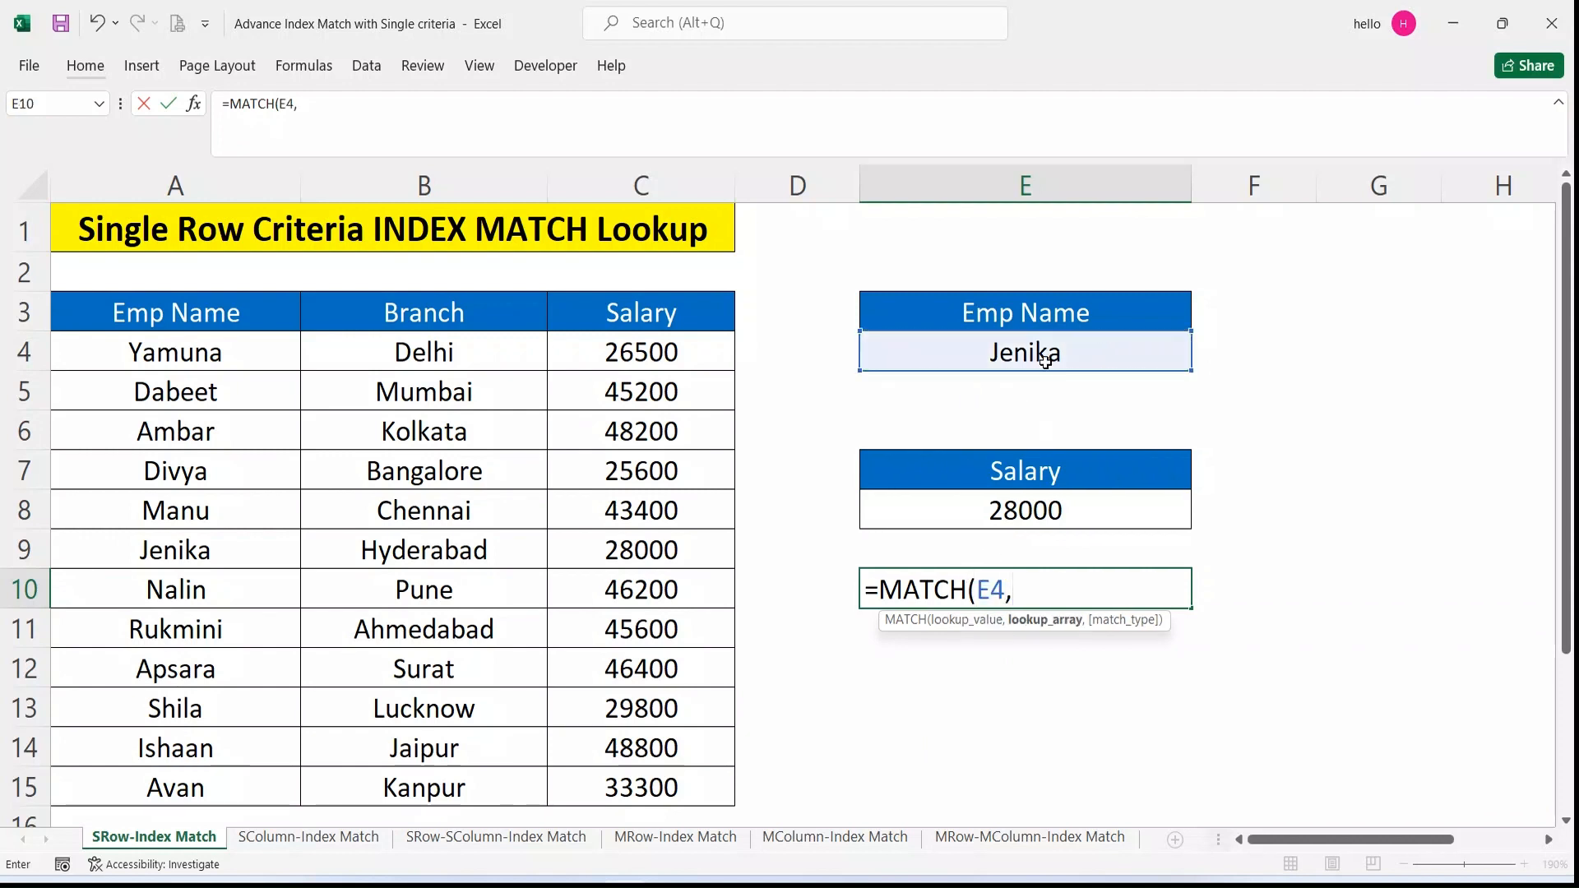
left_click_drag(254, 352, 241, 806)
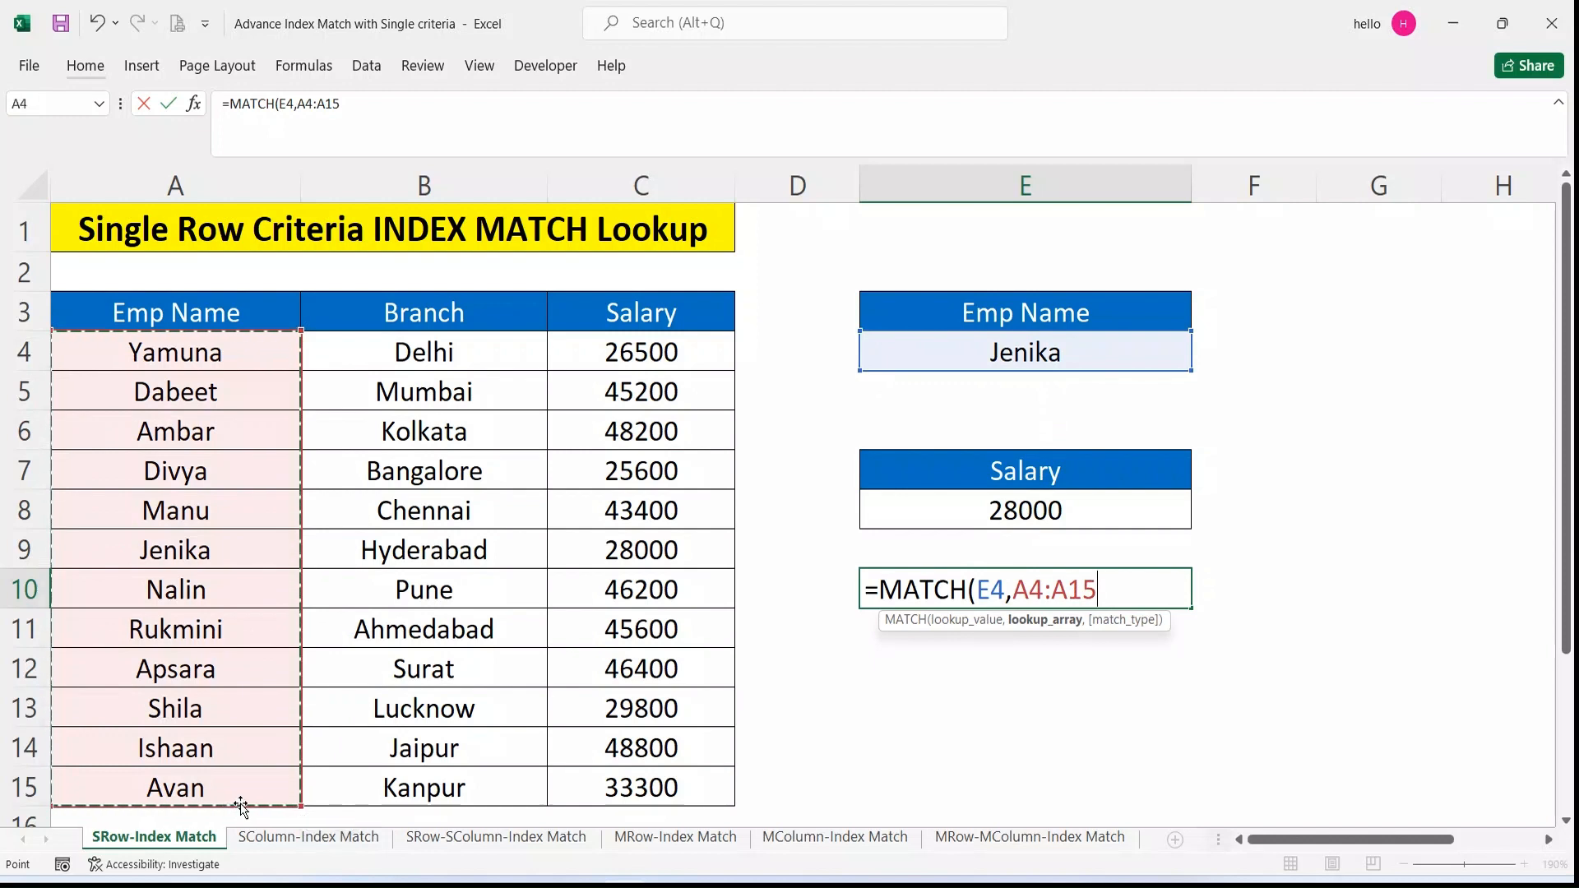
type(",0")
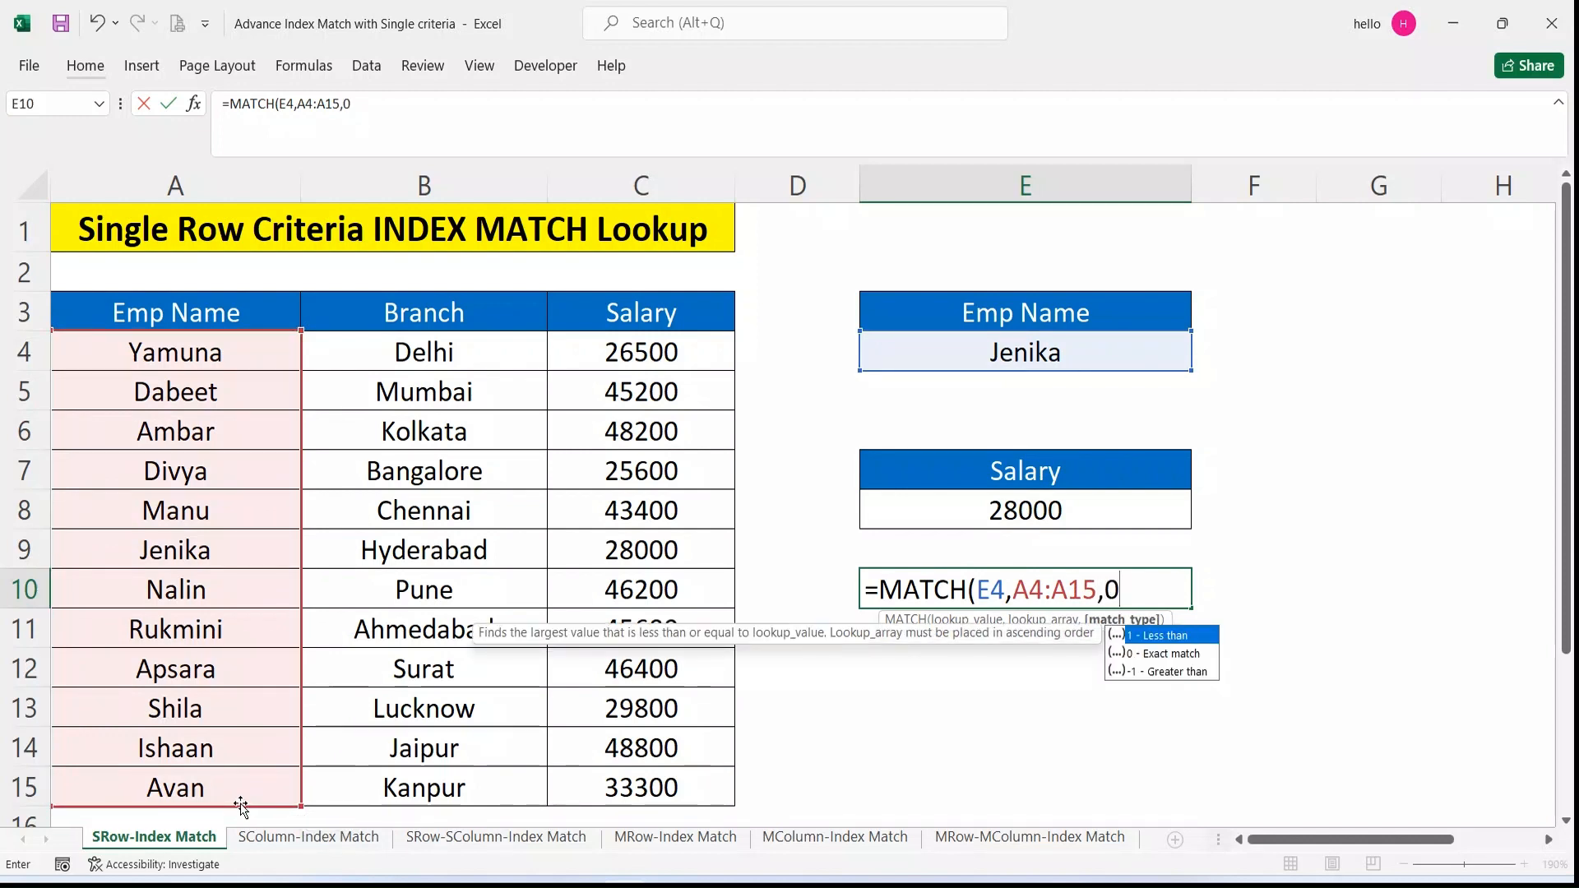
type(")")
key("Return")
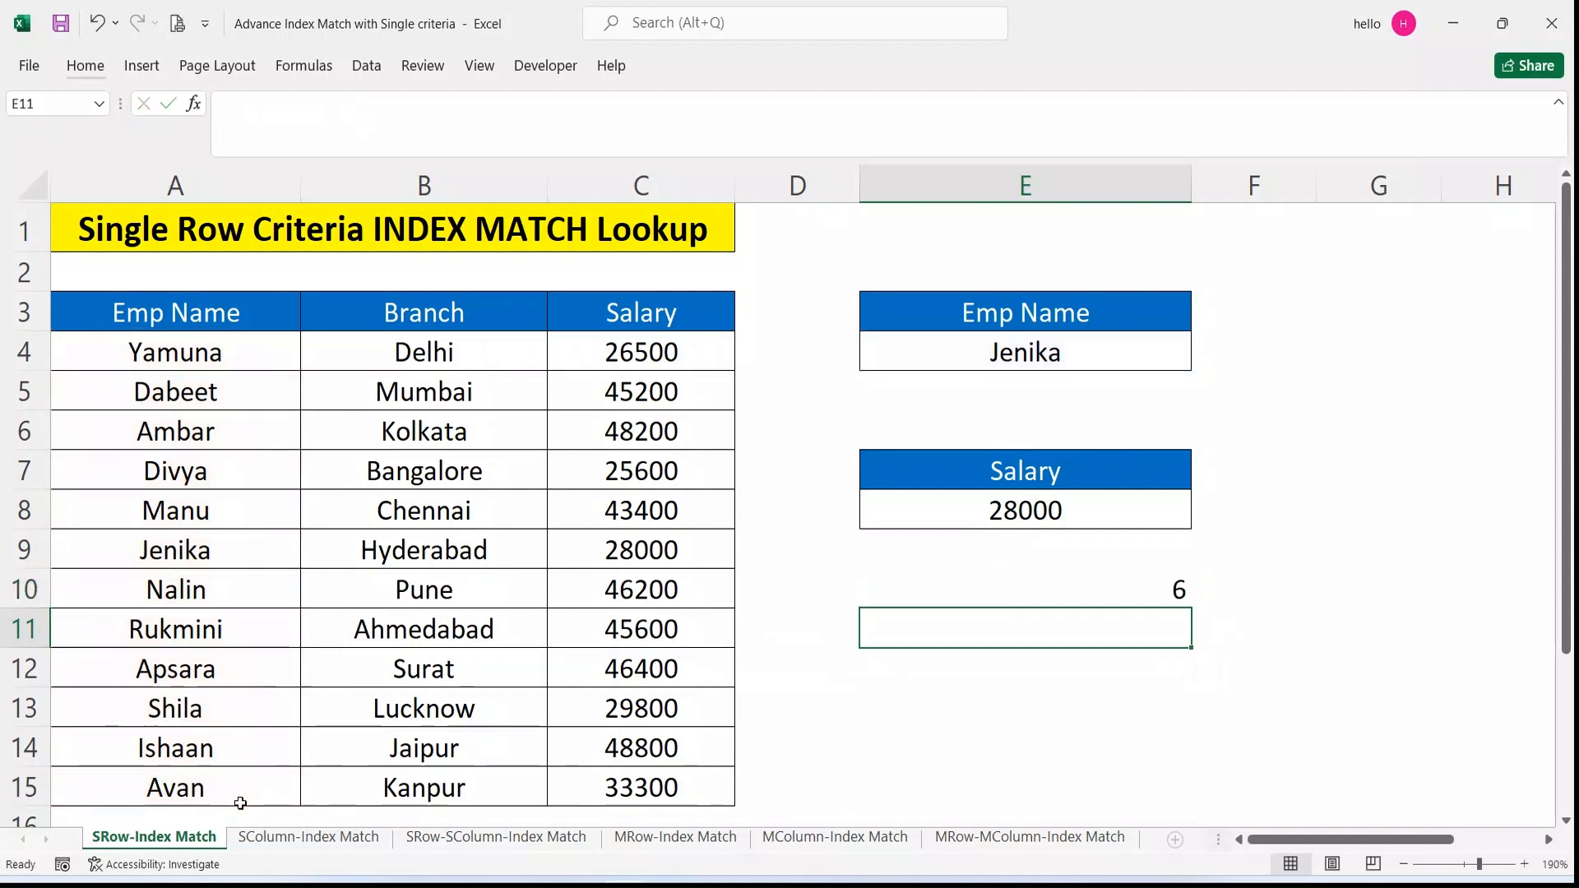
Check the E10 position by counting the employee names from A4 down to A9.
left_click_drag(188, 355, 185, 547)
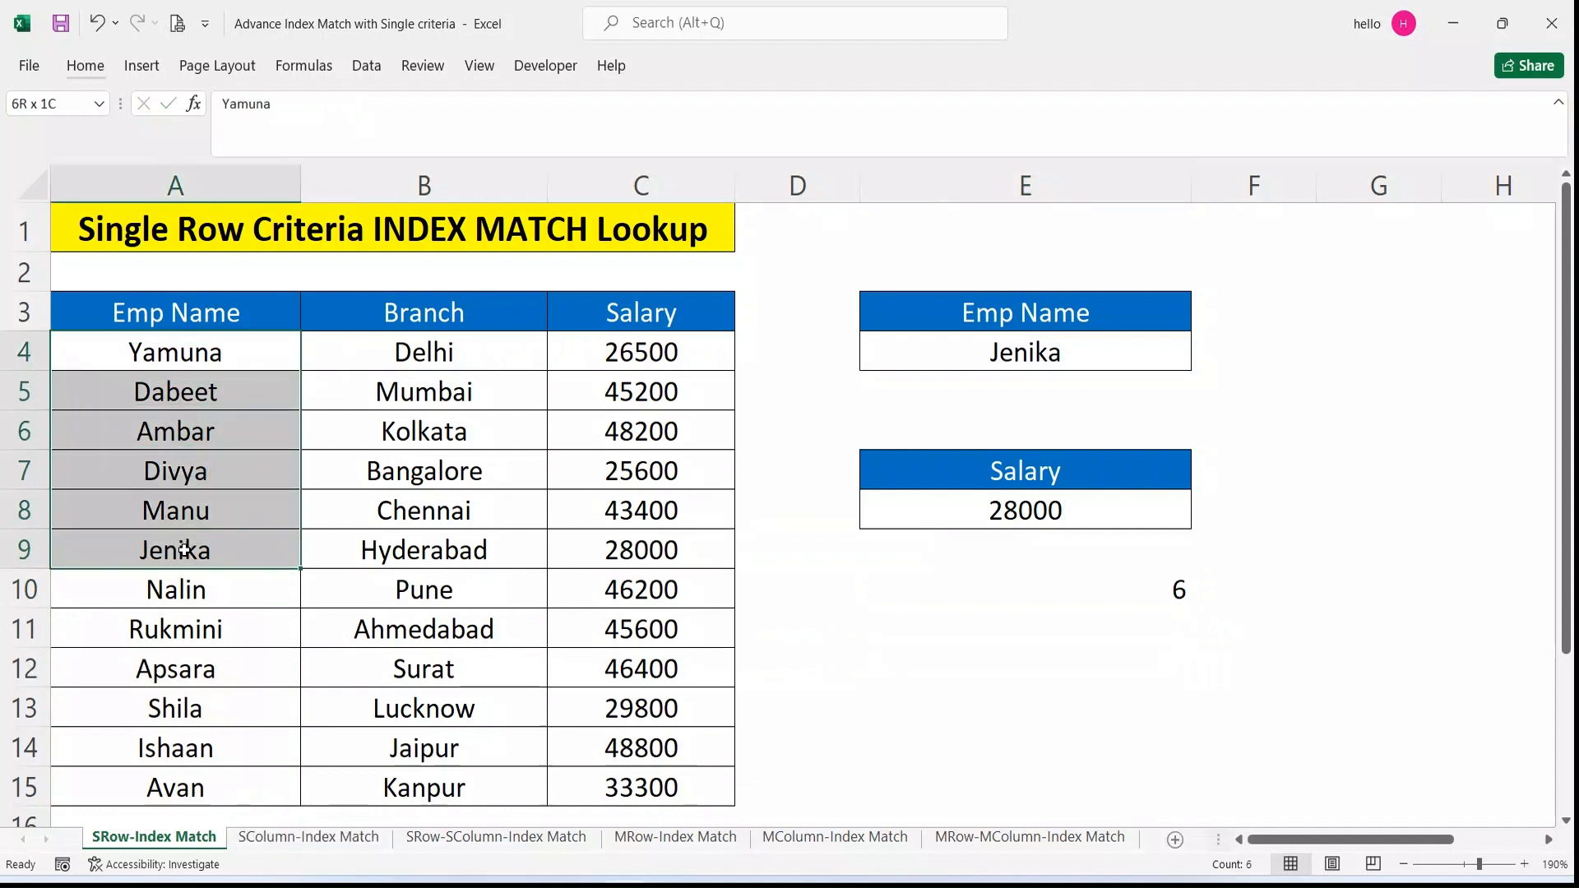
left_click_drag(184, 550, 184, 549)
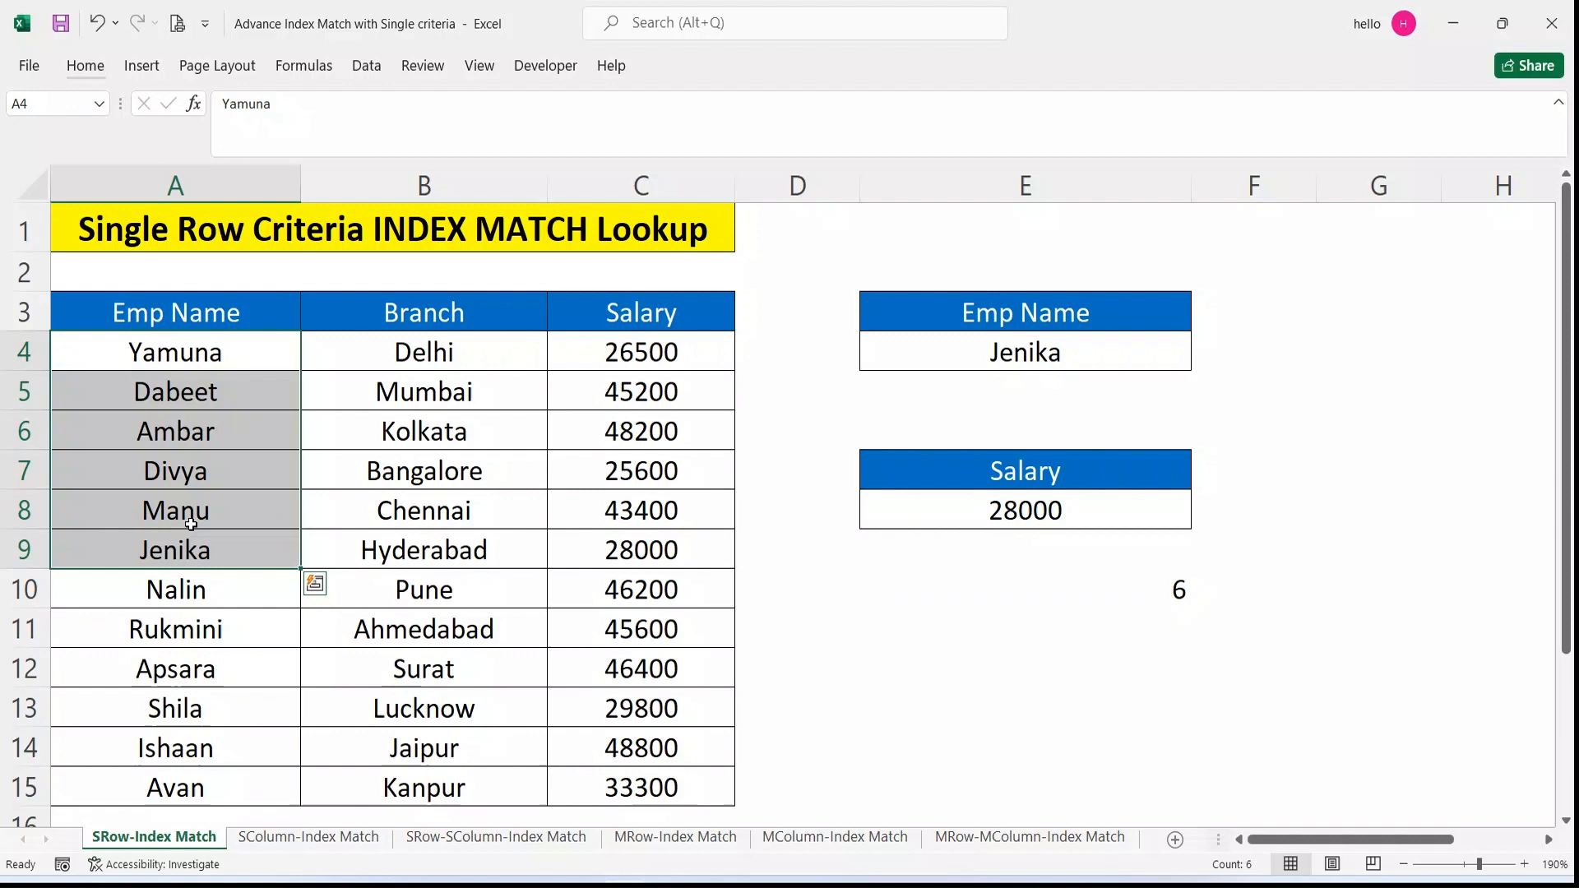
left_click(205, 358)
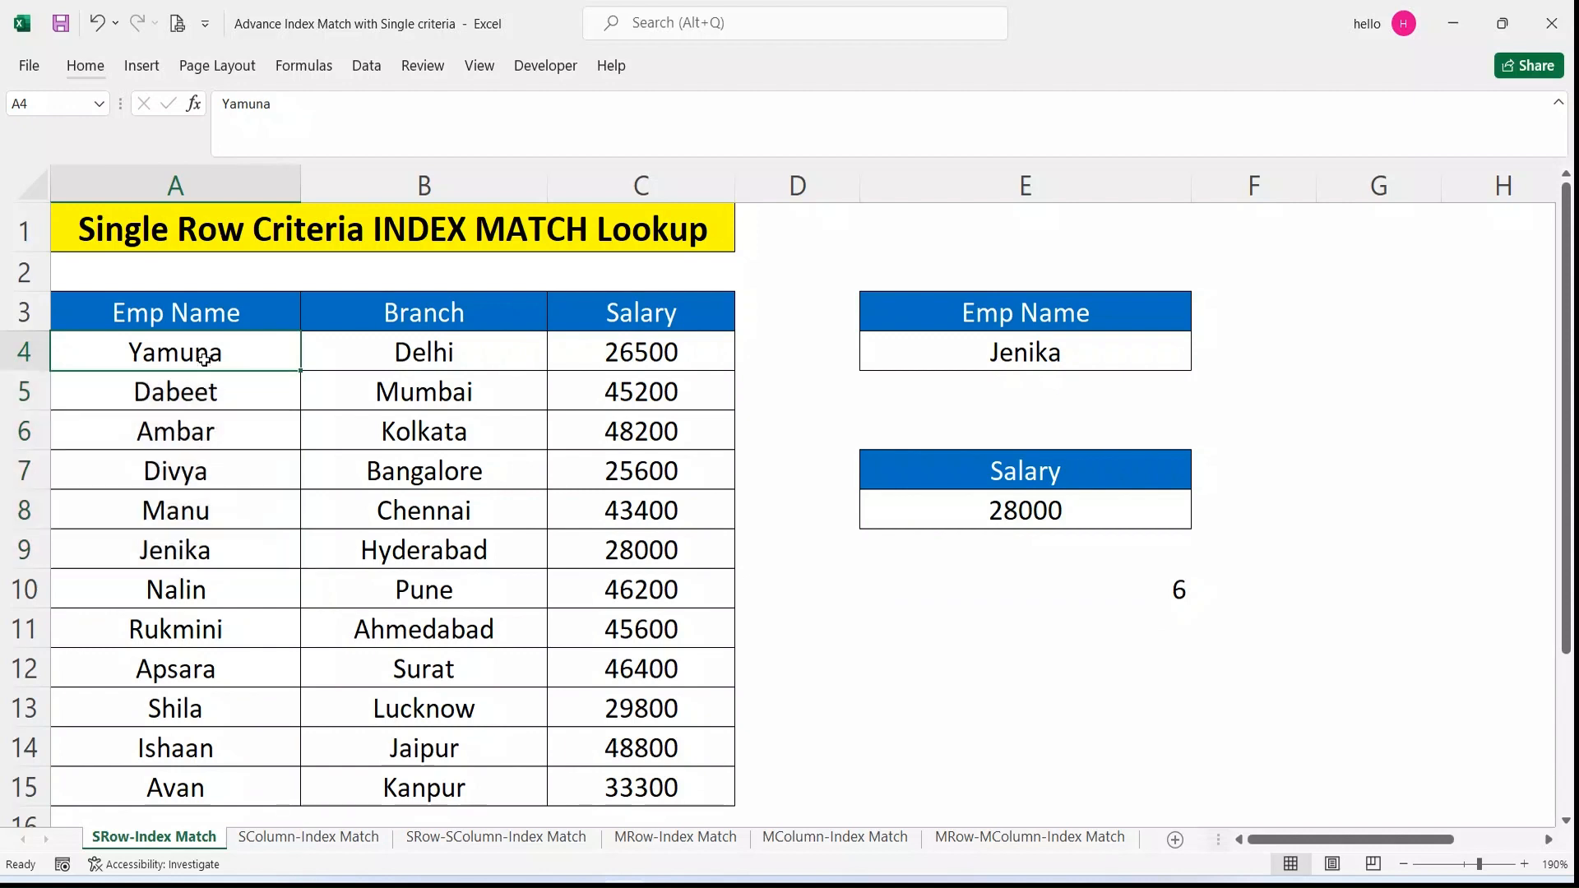
left_click(190, 554)
Choose the row 12 Surat employee in E4 and count the names from A4 to A12 against the E10 position.
left_click(1108, 363)
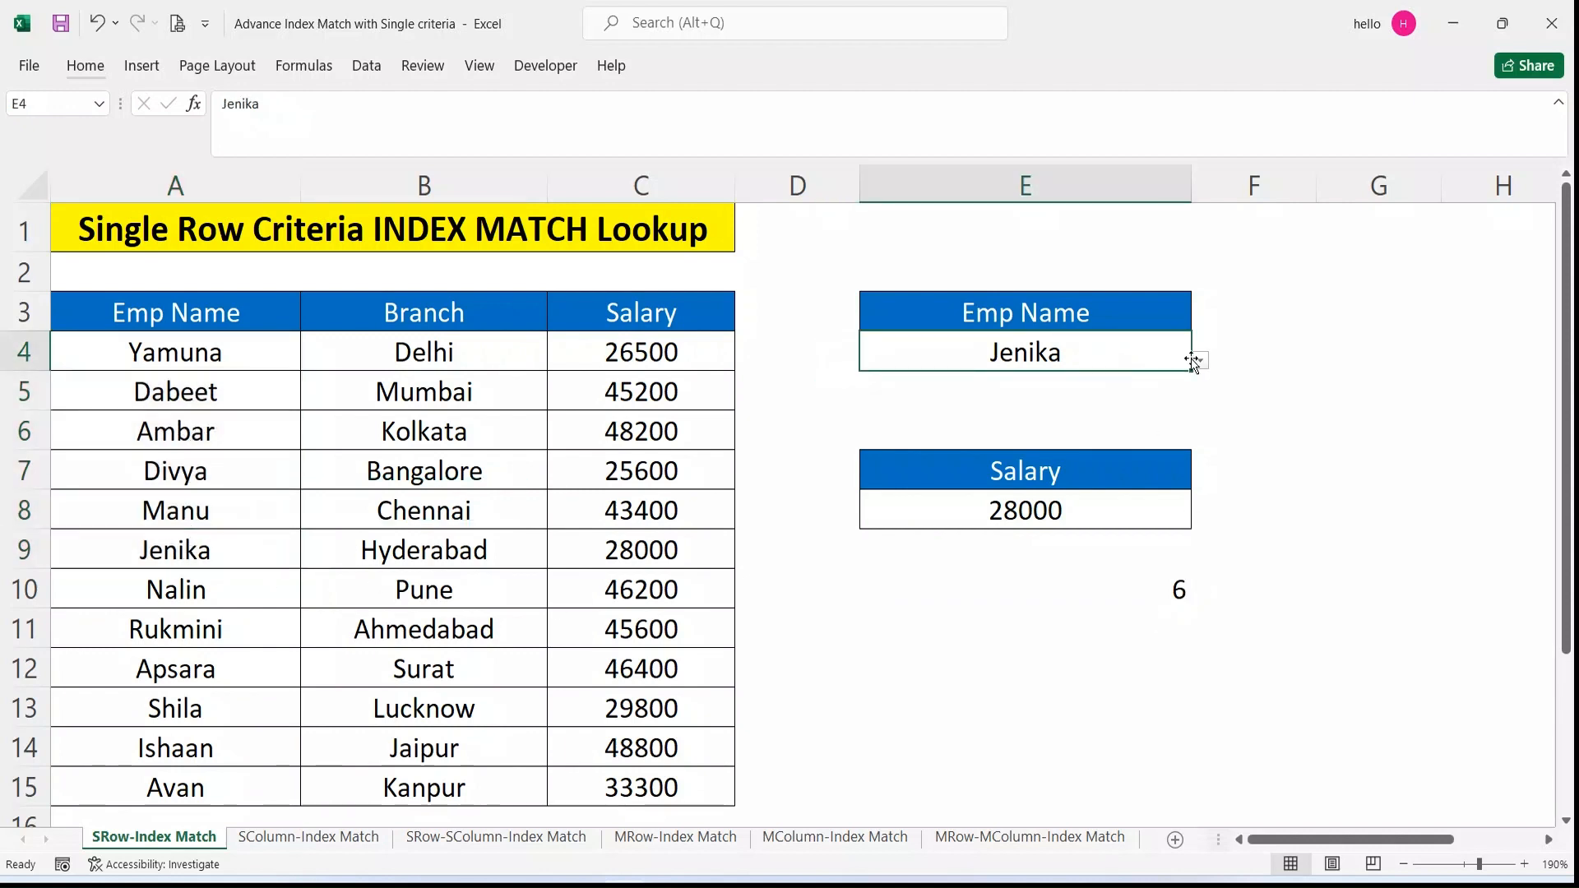
left_click(1198, 361)
left_click(1012, 496)
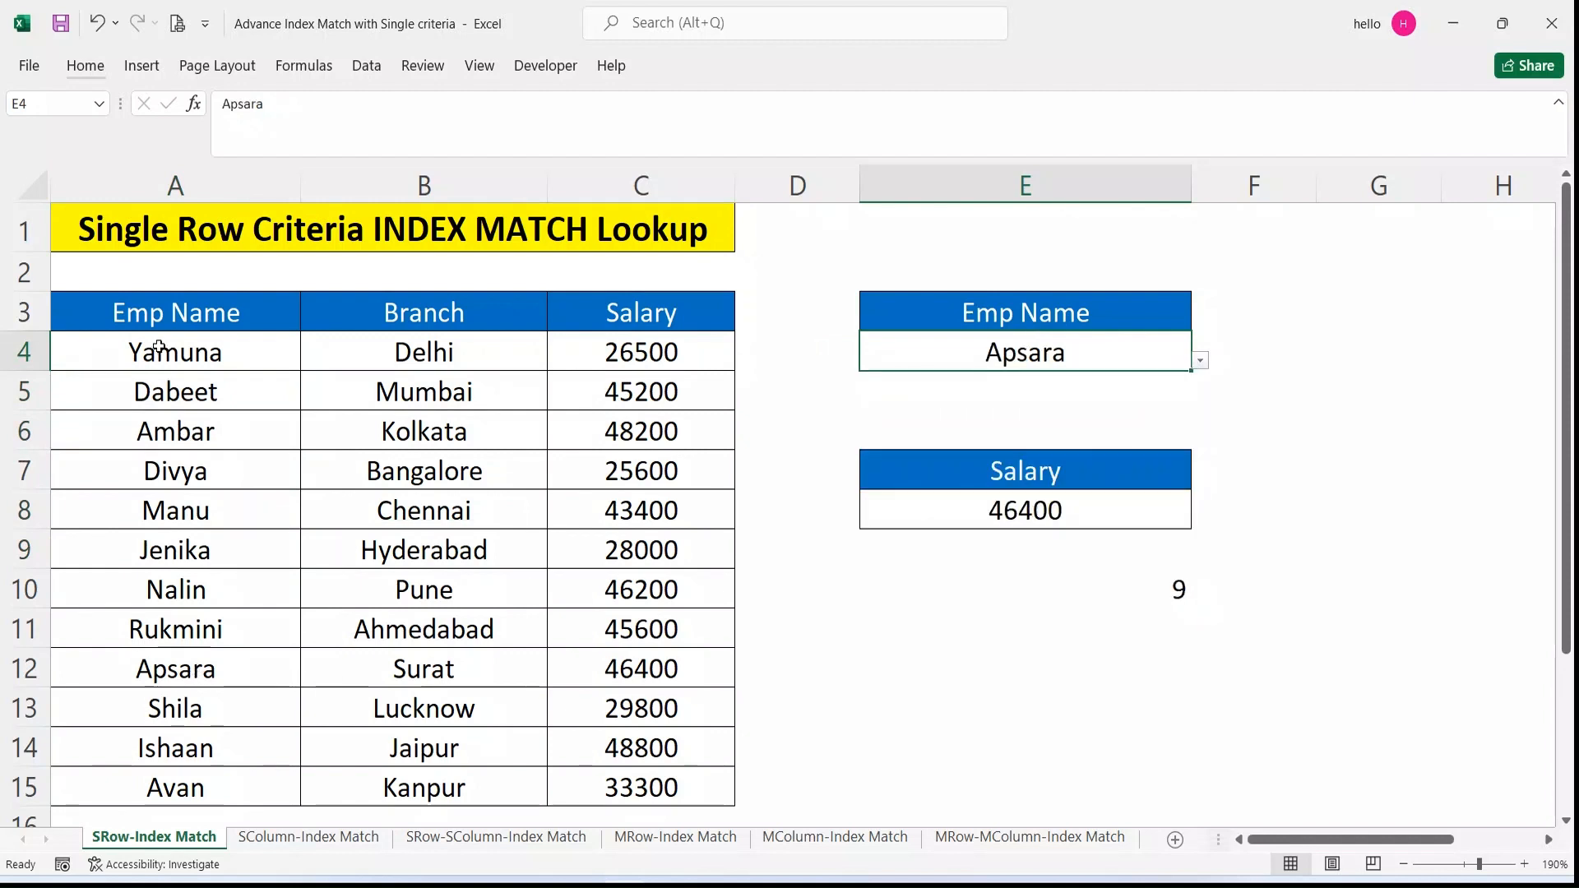
left_click_drag(165, 359, 167, 662)
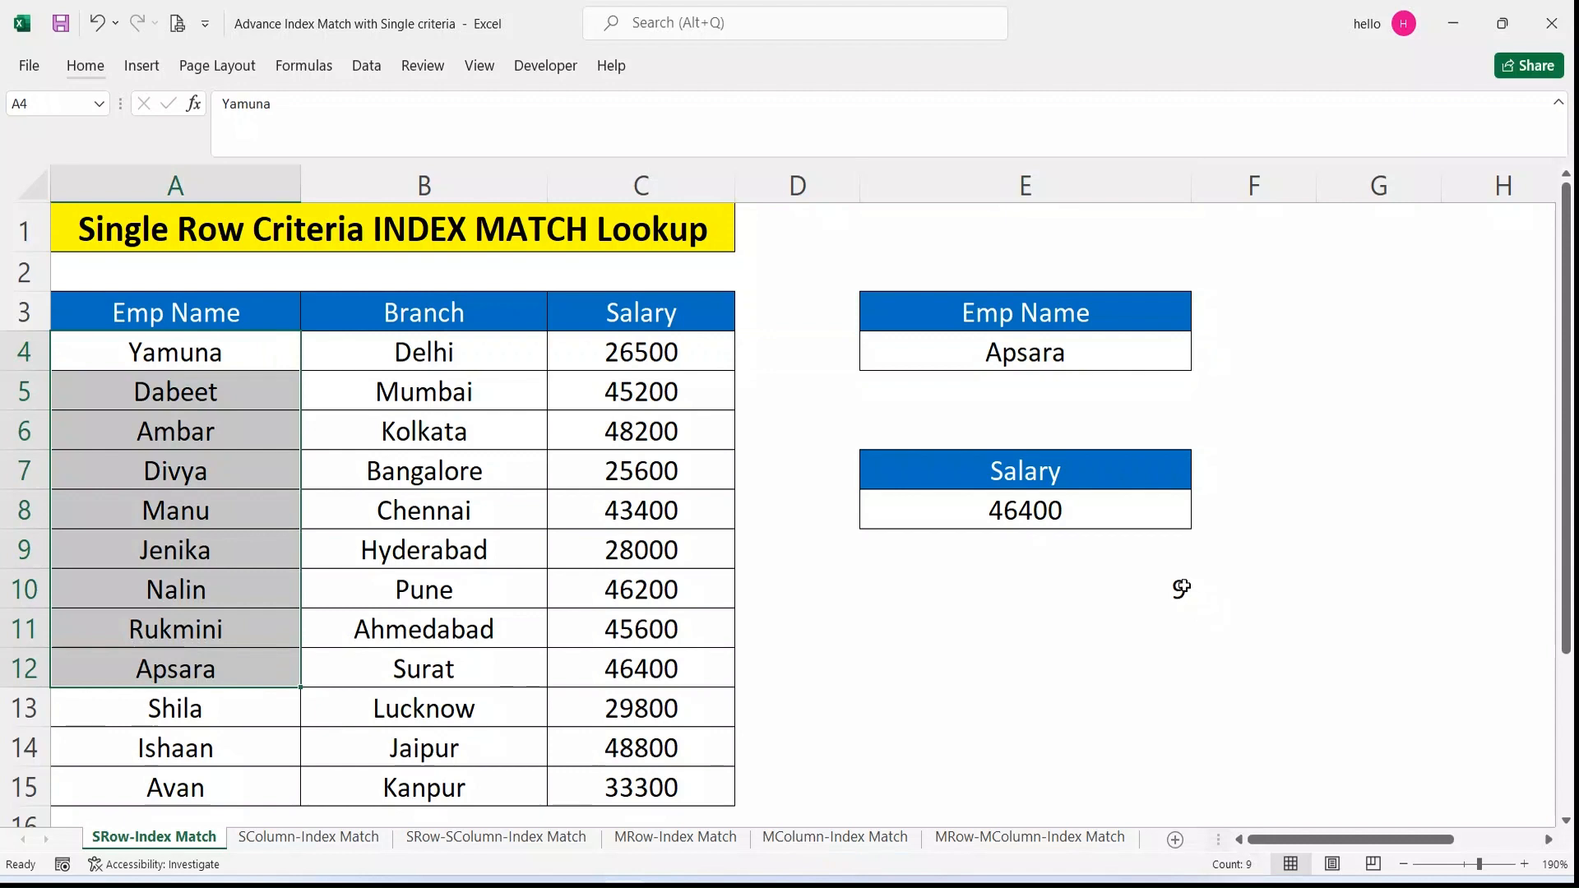
Choose the row 13 Lucknow employee in E4 and count the names from A4 to A13 against the E10 position.
left_click(1140, 347)
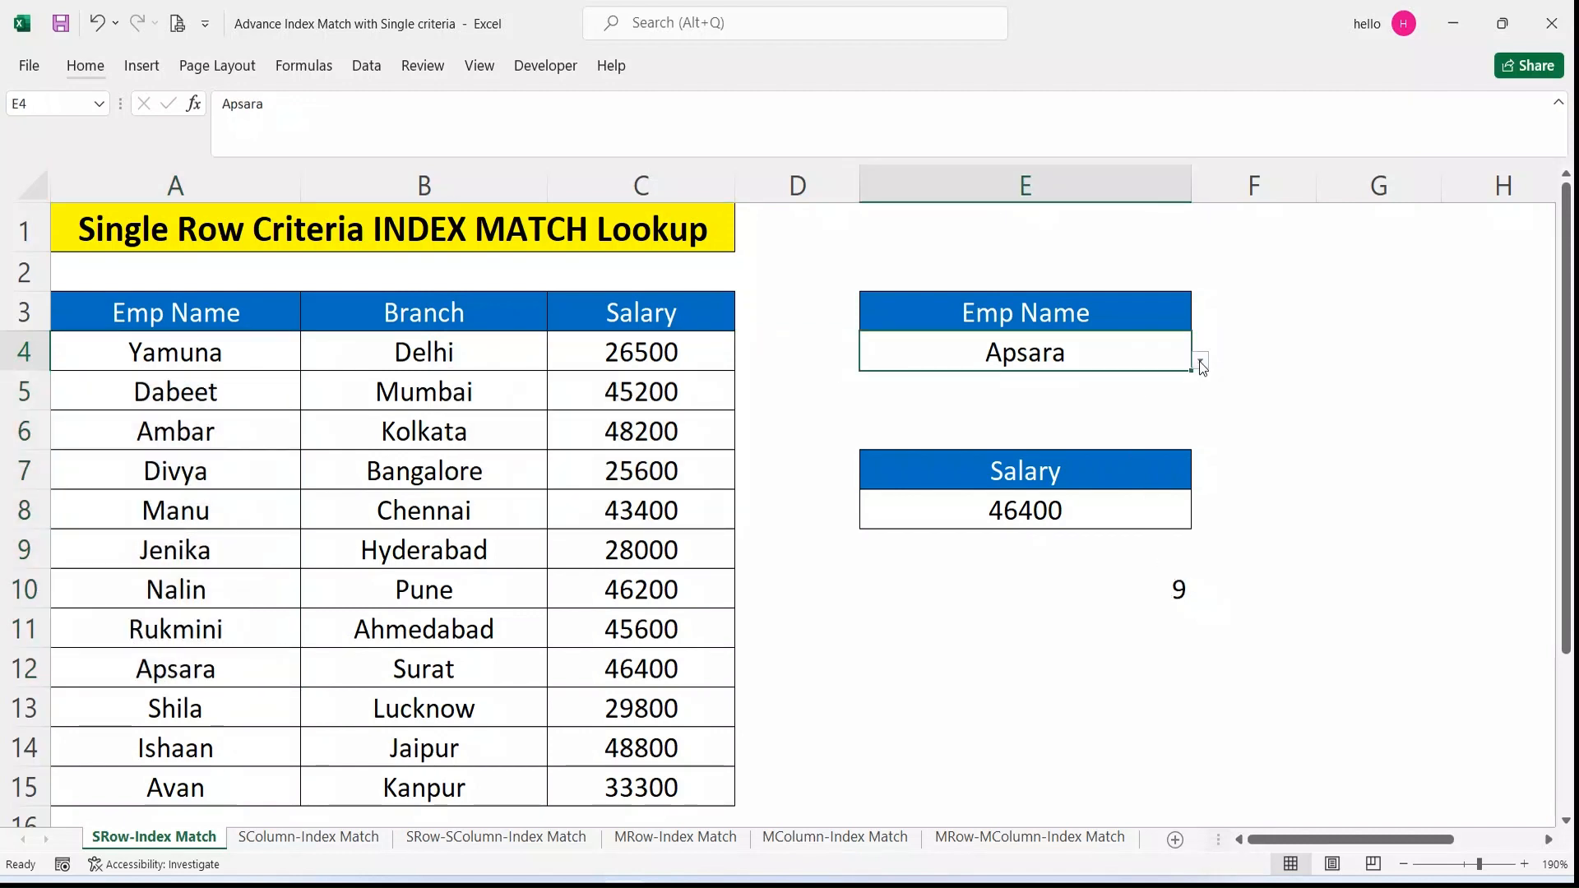
left_click(1200, 360)
left_click(997, 533)
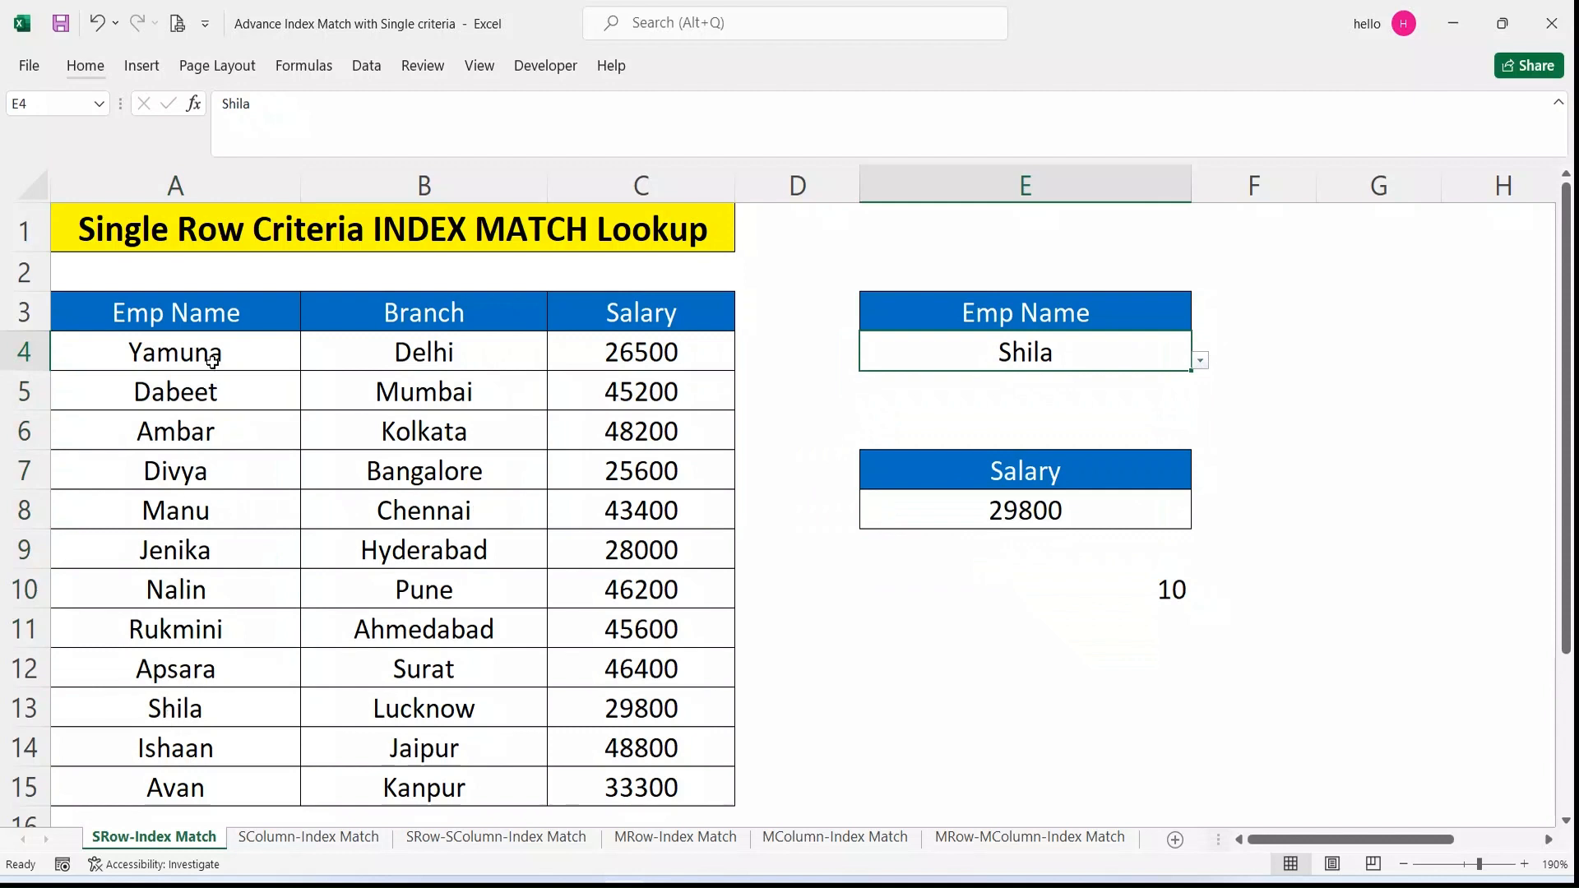
left_click_drag(206, 362, 207, 709)
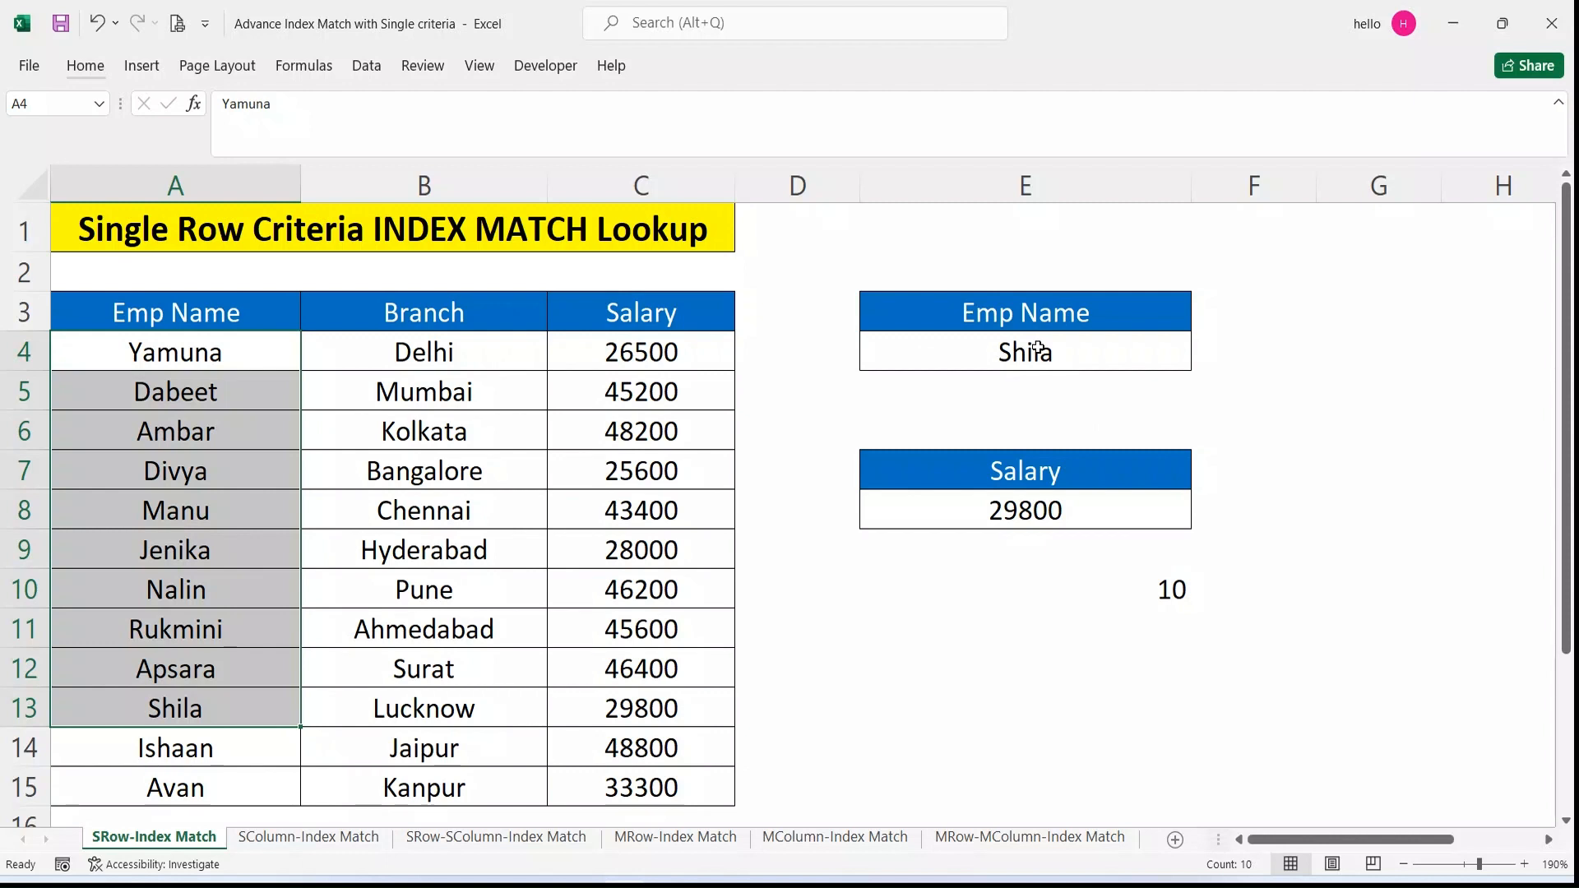
Review the INDEX MATCH salary formula in E8 and its highlighted ranges, leaving the formula as it is.
left_click(1128, 518)
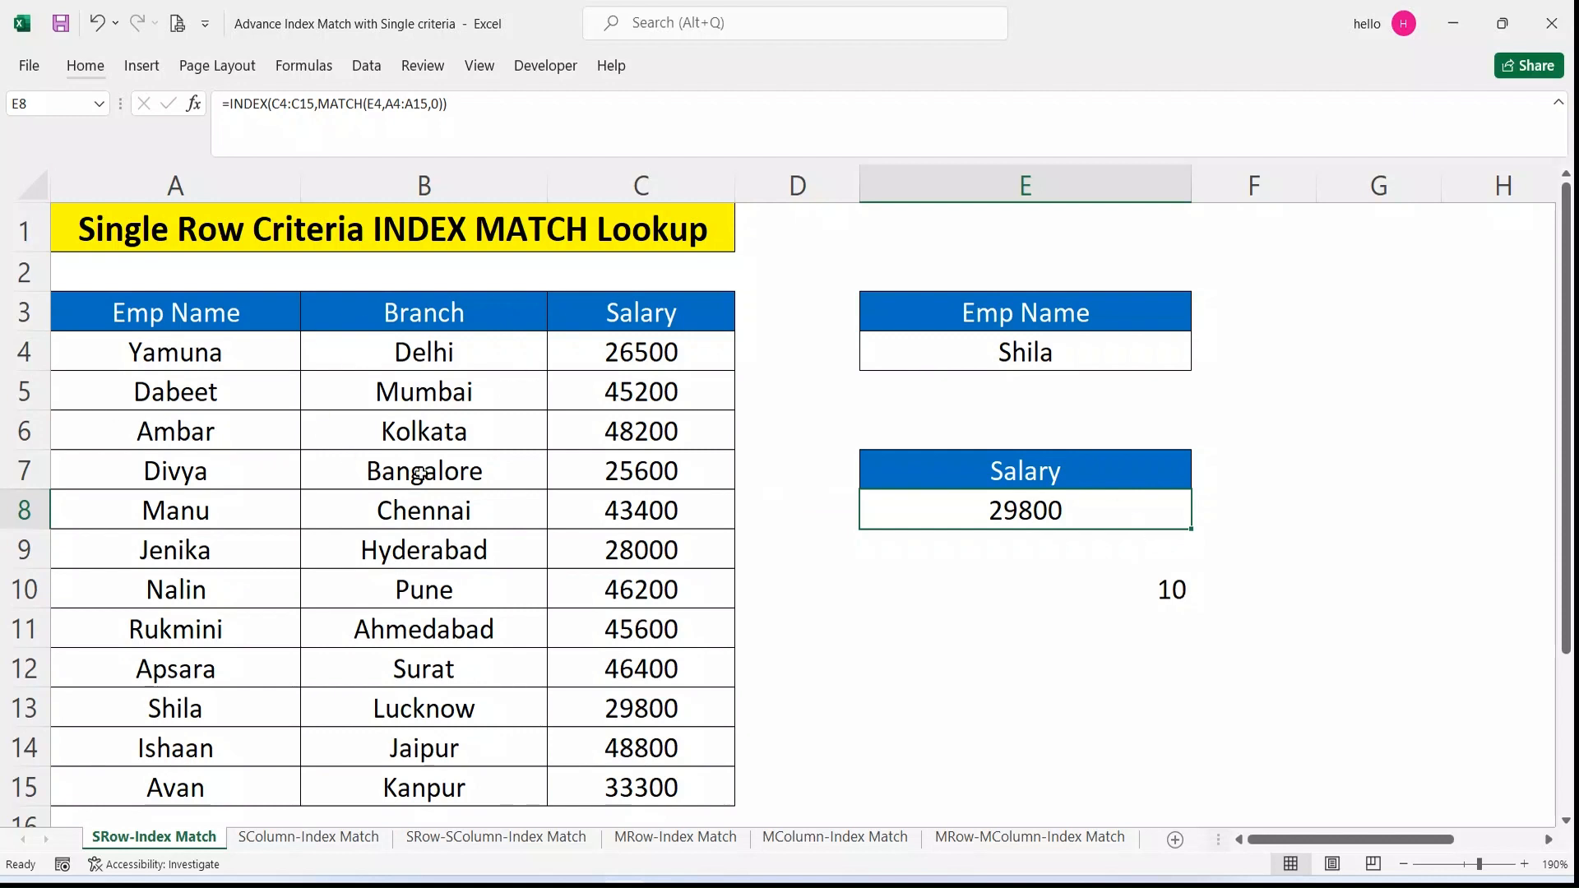
double_click(1061, 512)
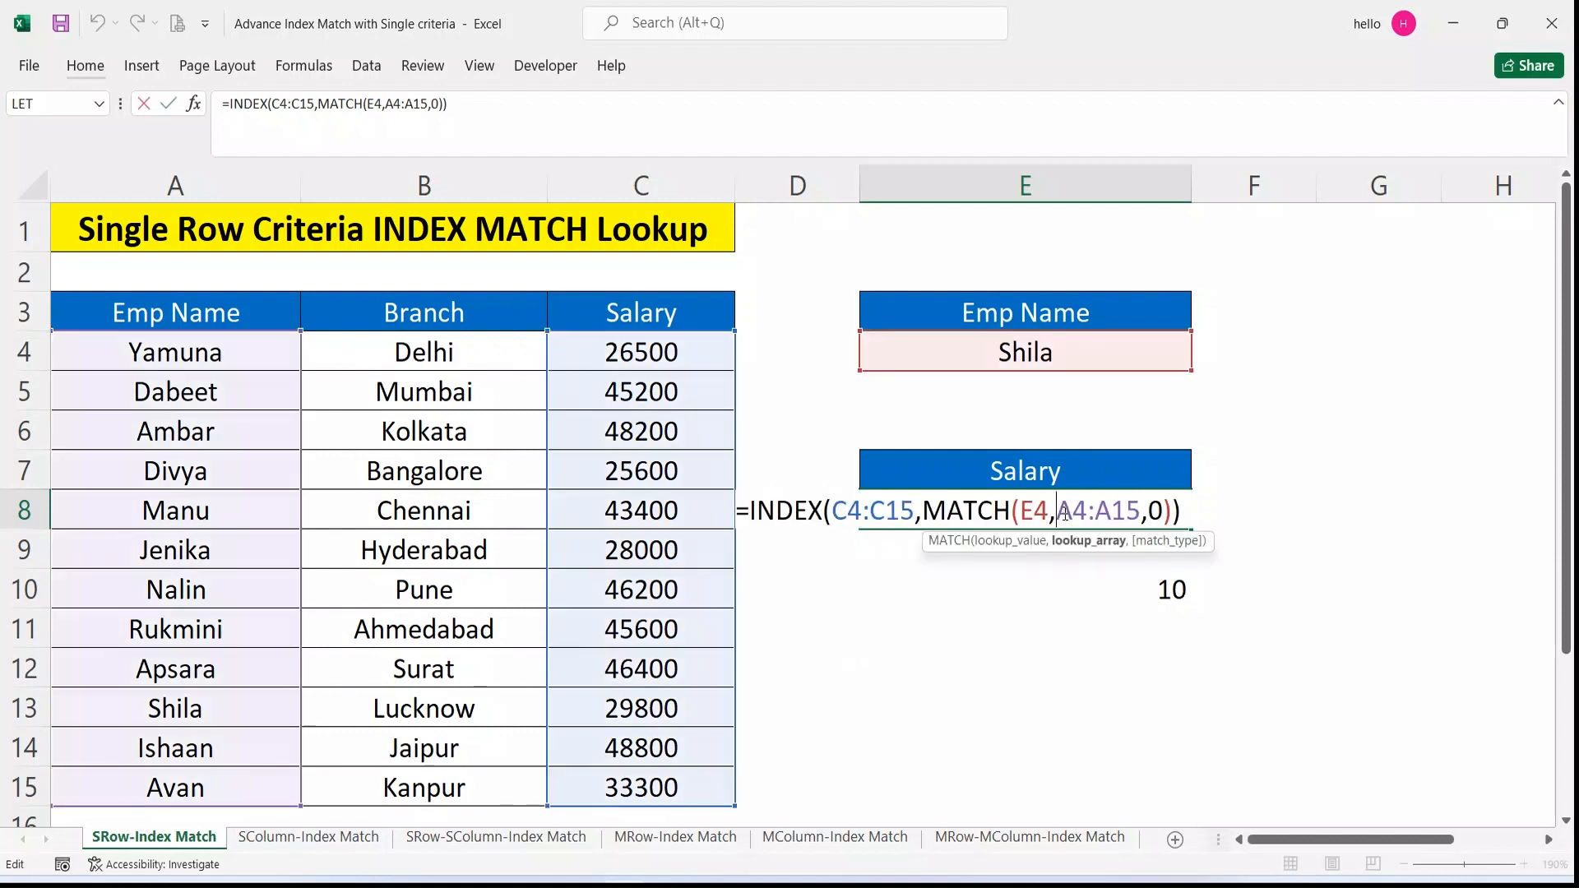
left_click(869, 503)
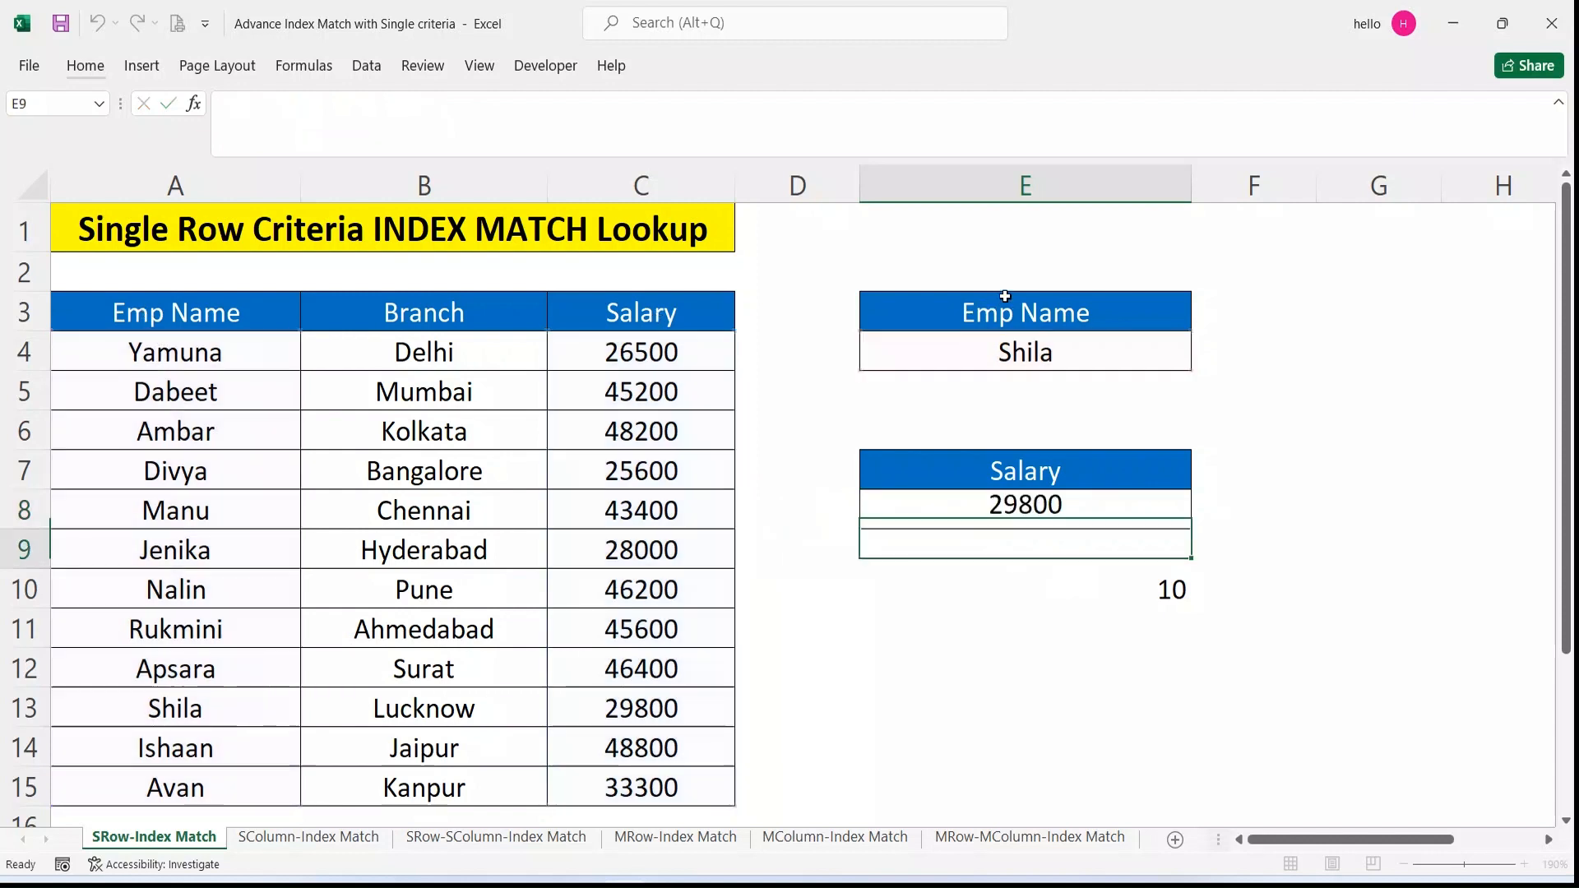
key("Return")
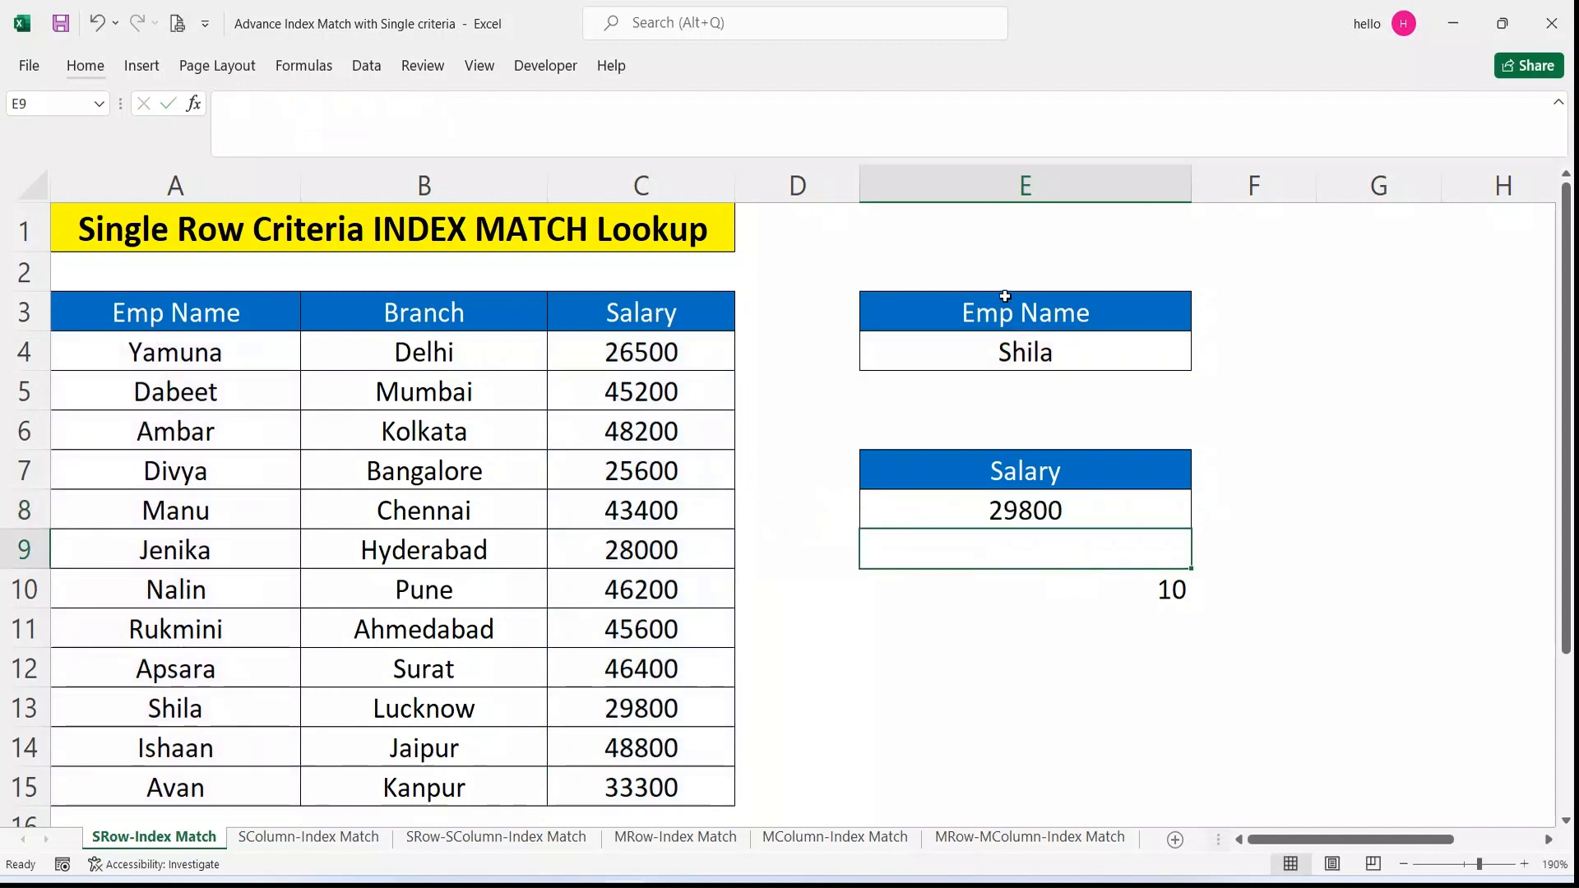
On the SColumn-Index Match sheet, start an INDEX formula in G10 with the salary range B6:M6 as its array.
left_click(338, 837)
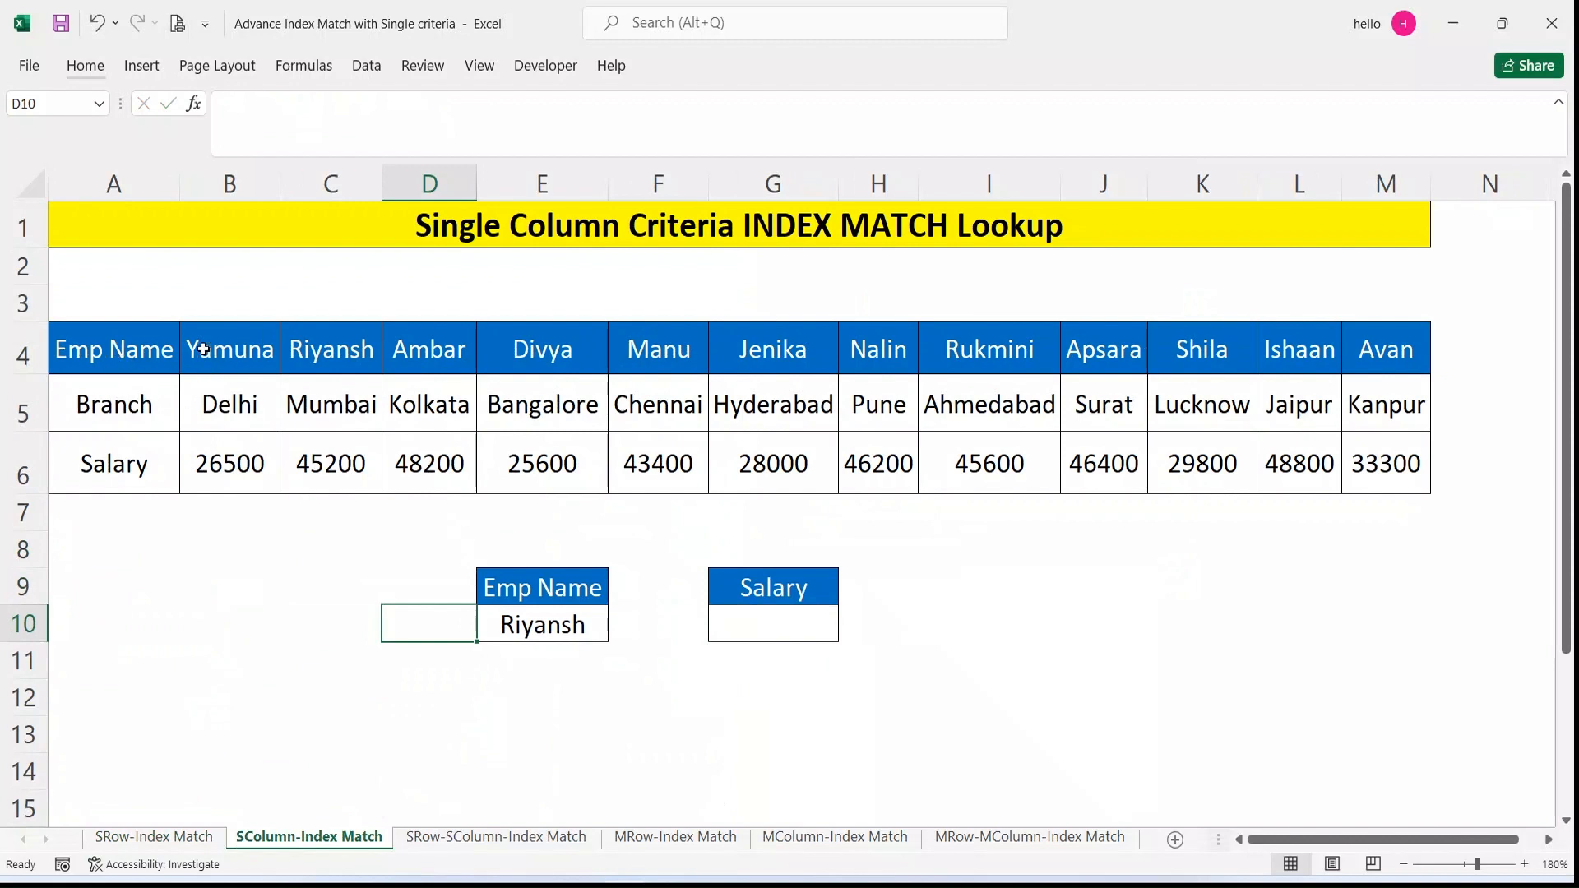
left_click_drag(207, 350, 1360, 349)
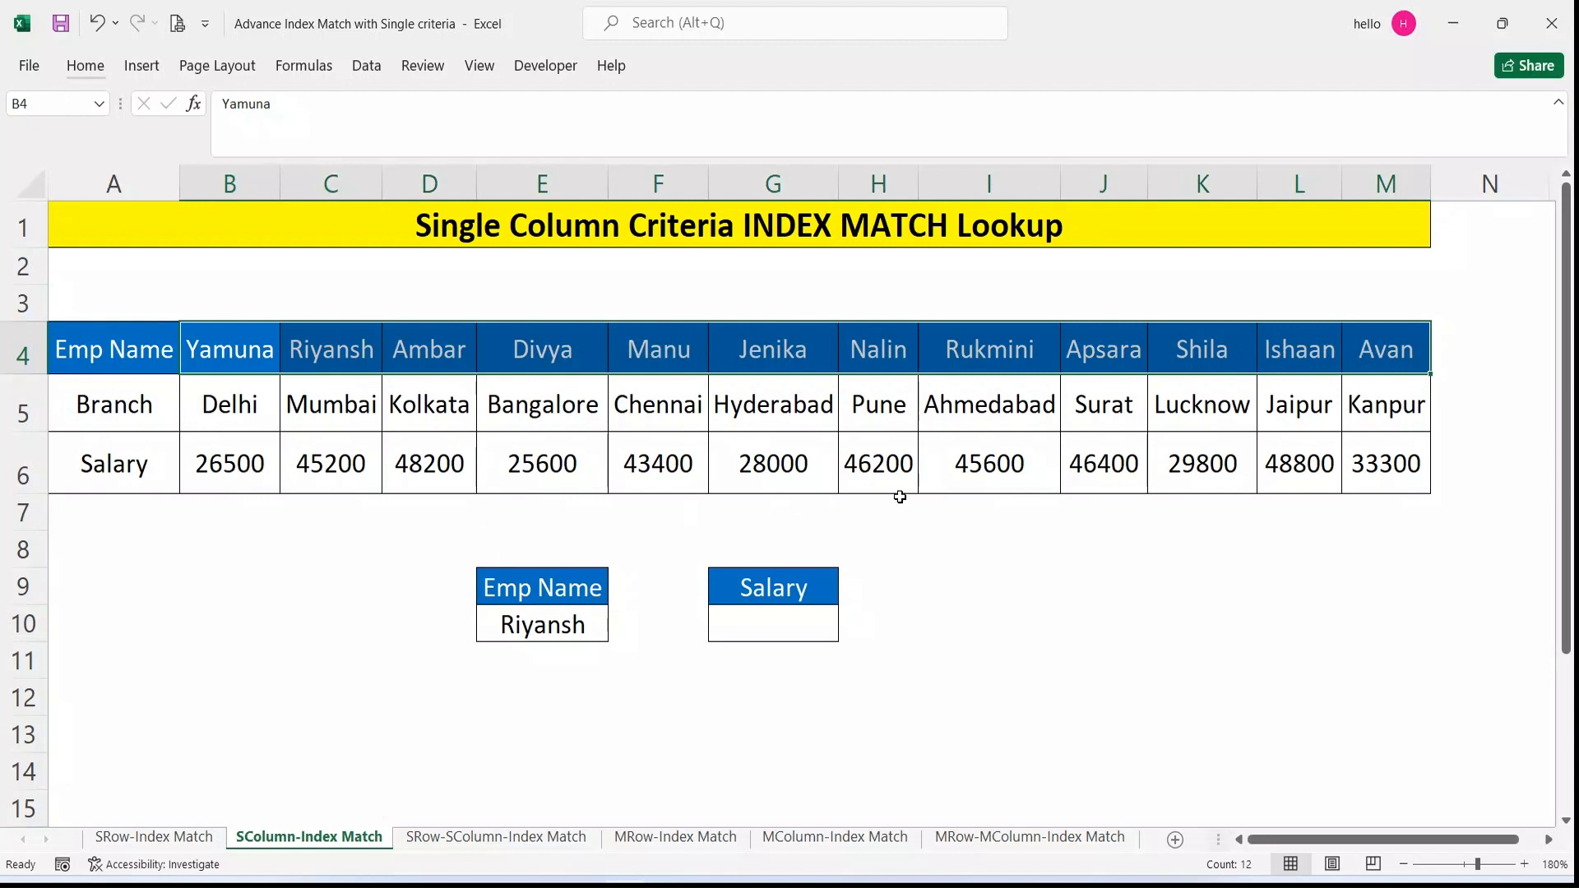
left_click(786, 614)
type("=")
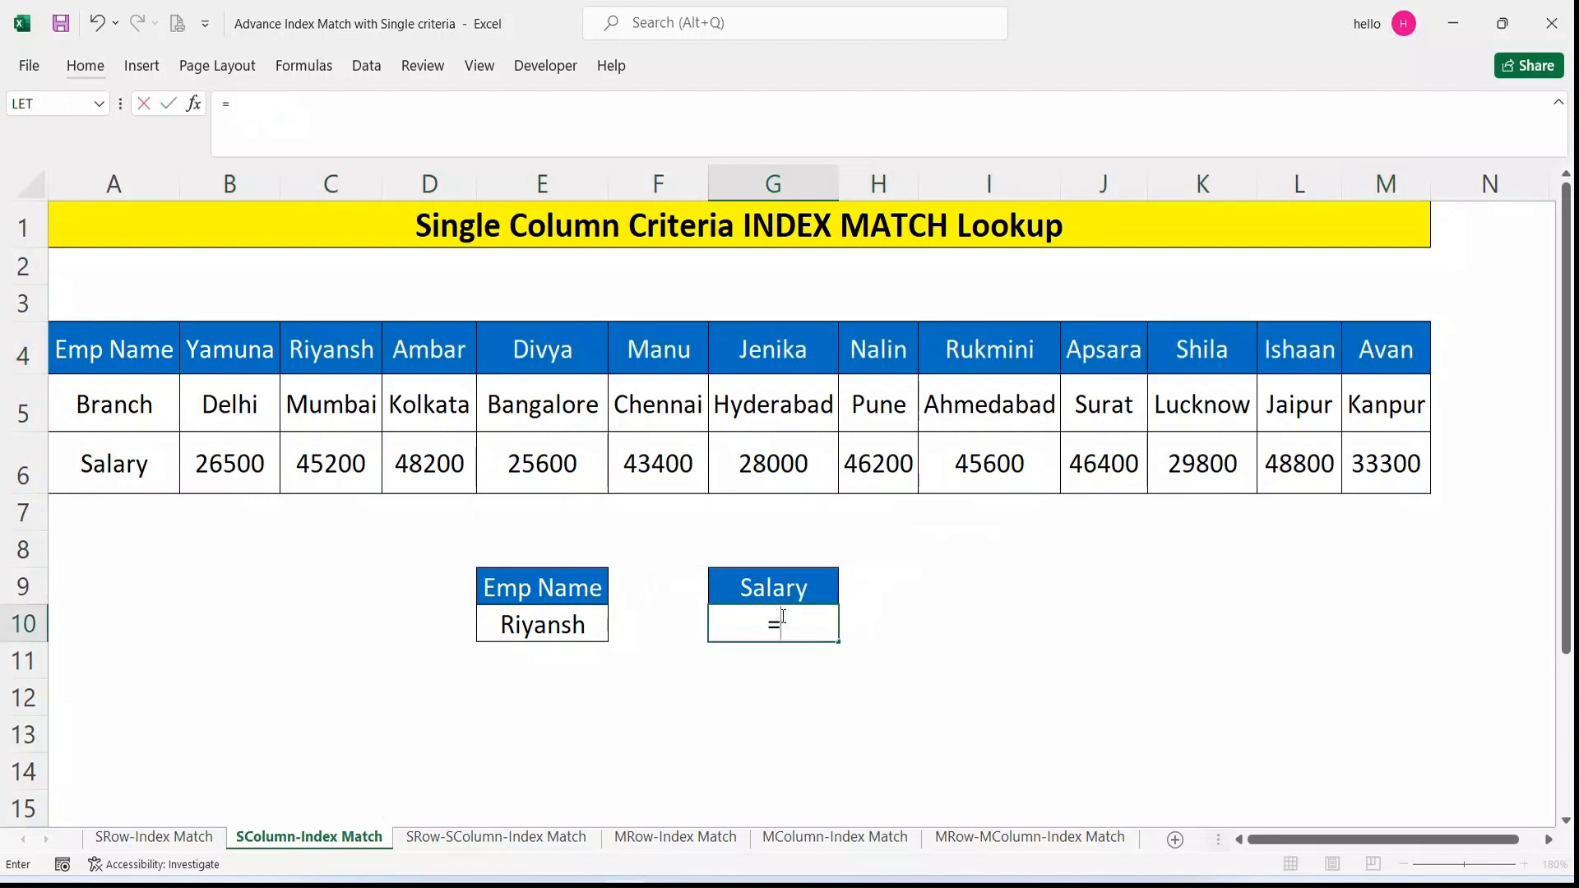
type("in")
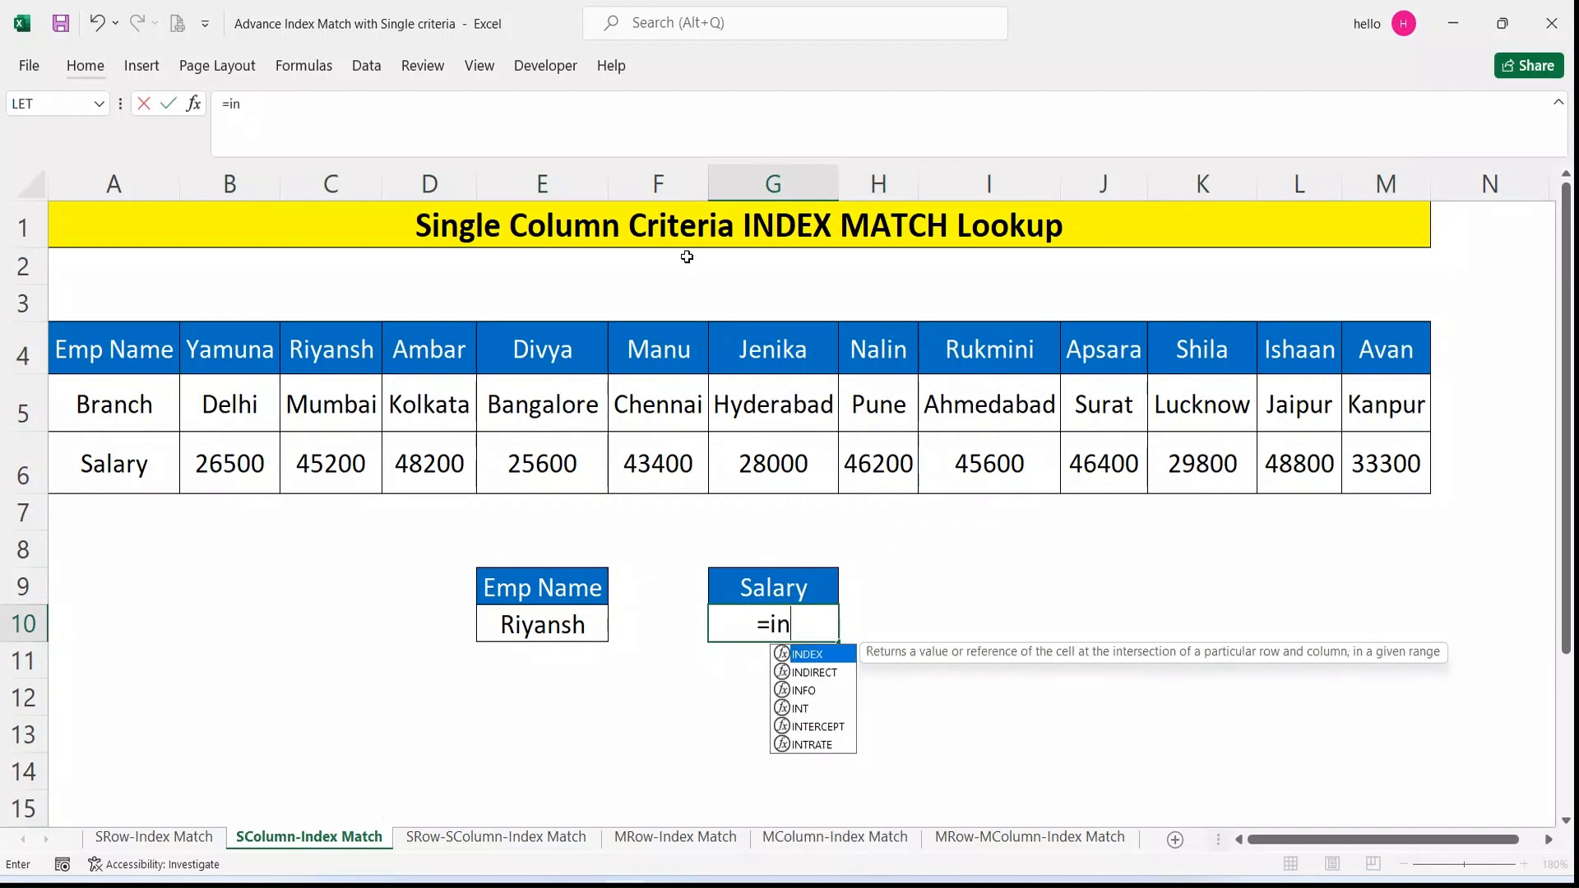
key("Tab")
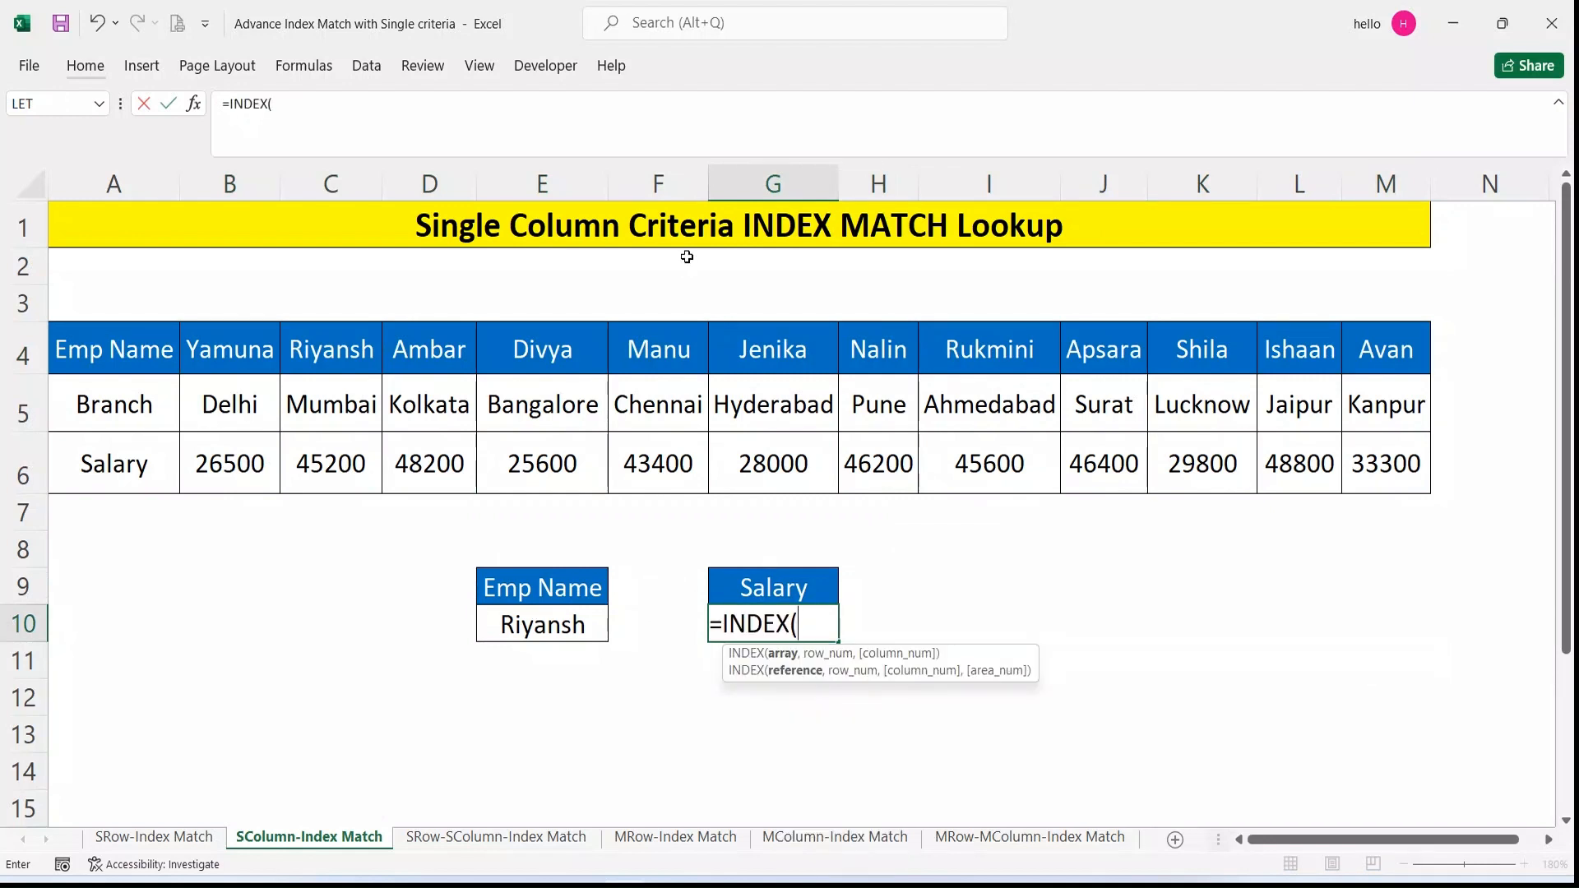
left_click_drag(224, 457, 1386, 460)
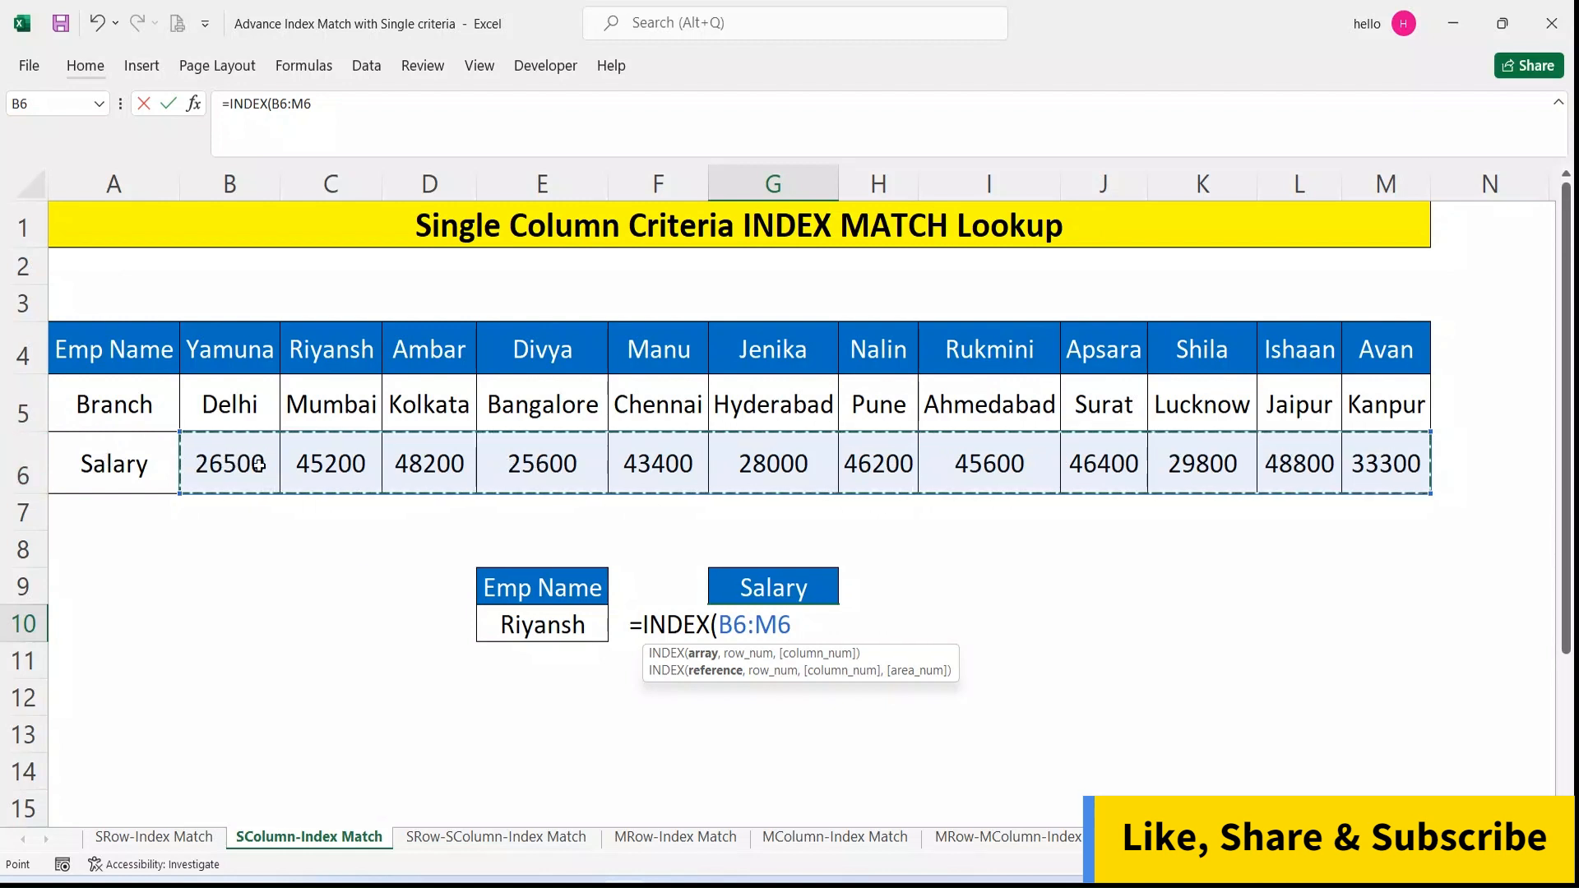
Complete the G10 formula as =INDEX(B6:M6,,MATCH(E10,B4:M4,0)), leaving the row number empty and using MATCH for the column number.
type(",")
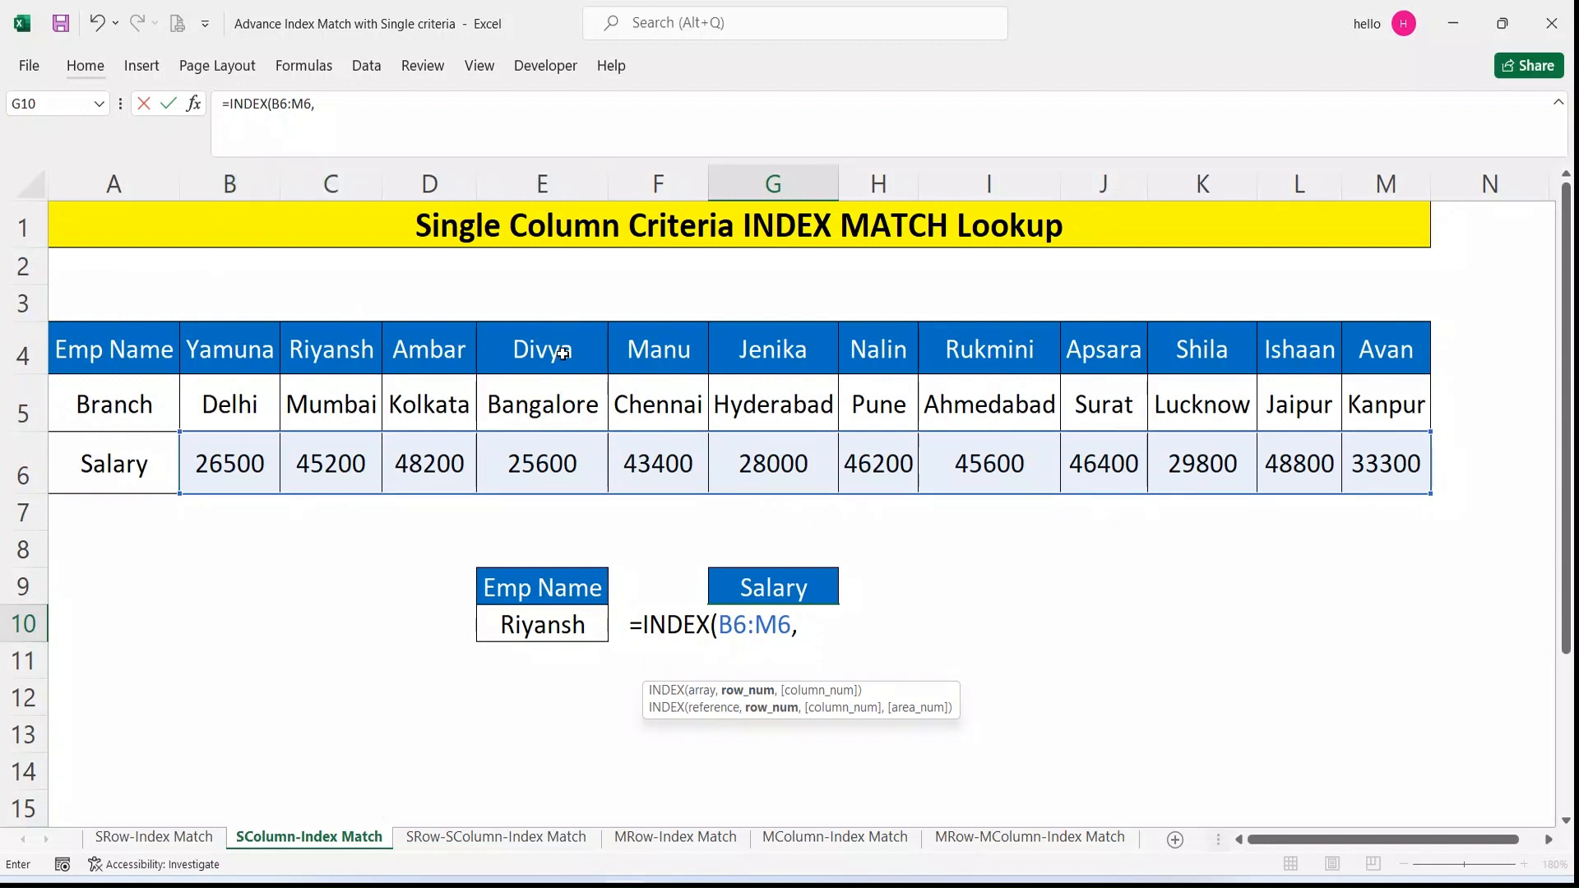
type(",")
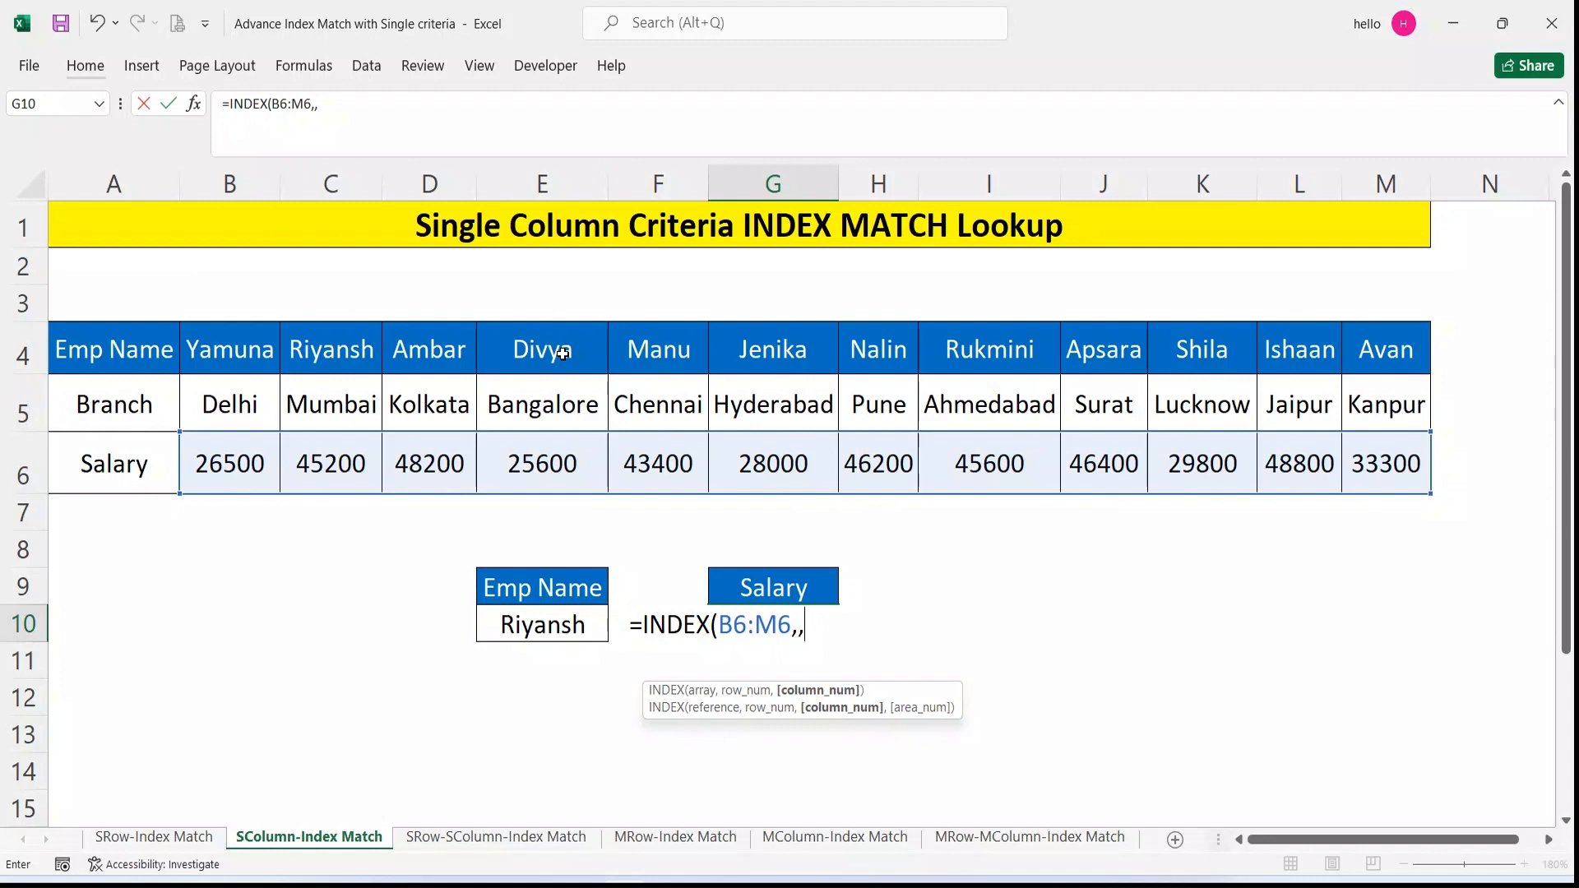
type("mat")
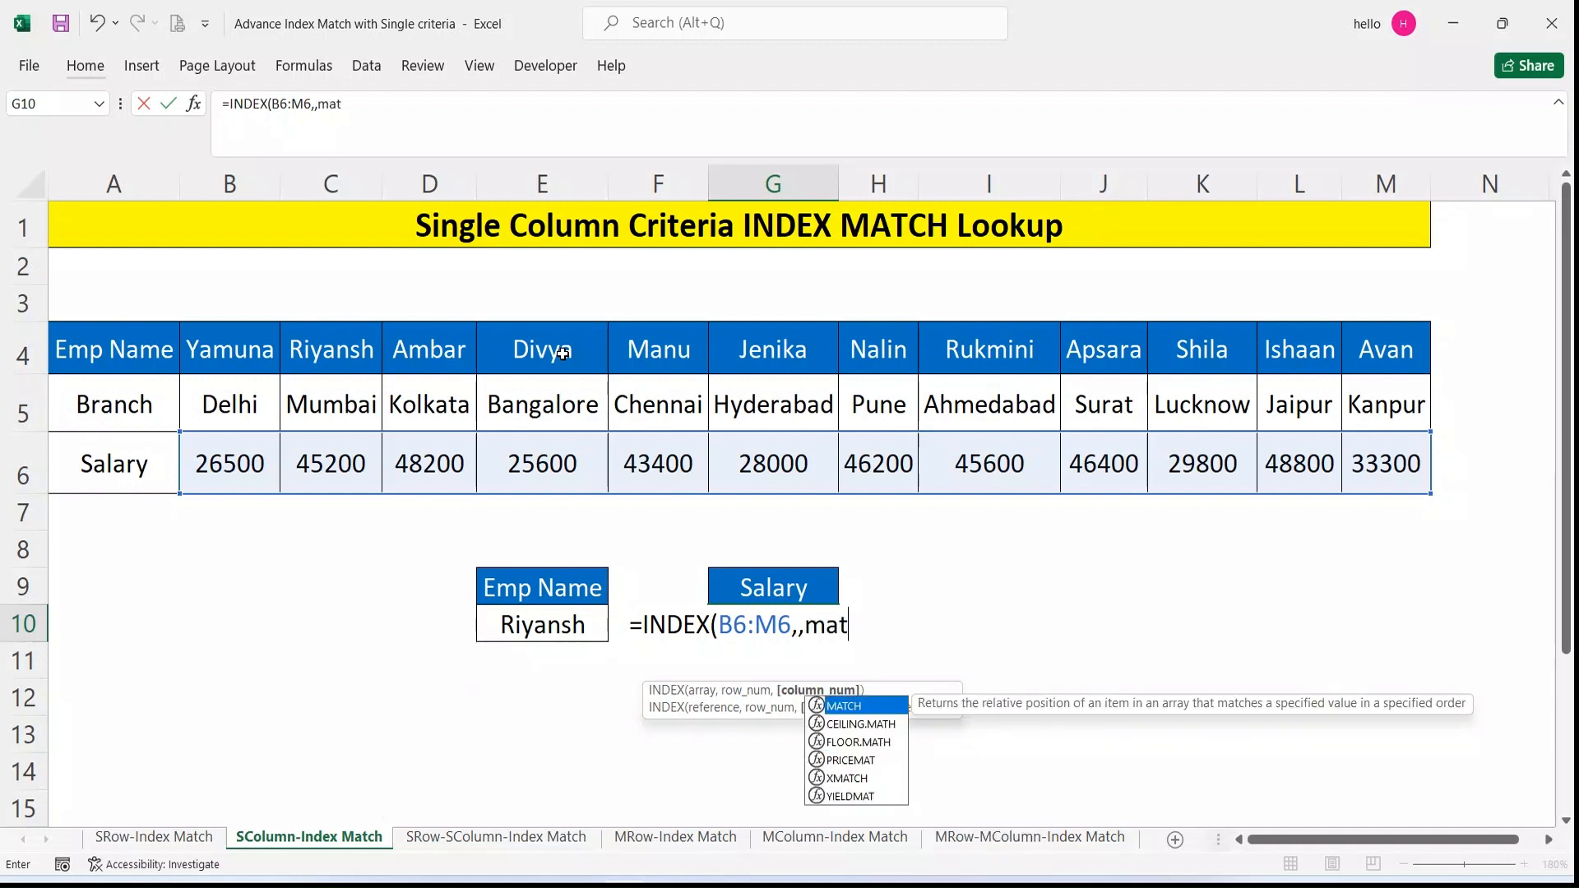
key("Tab")
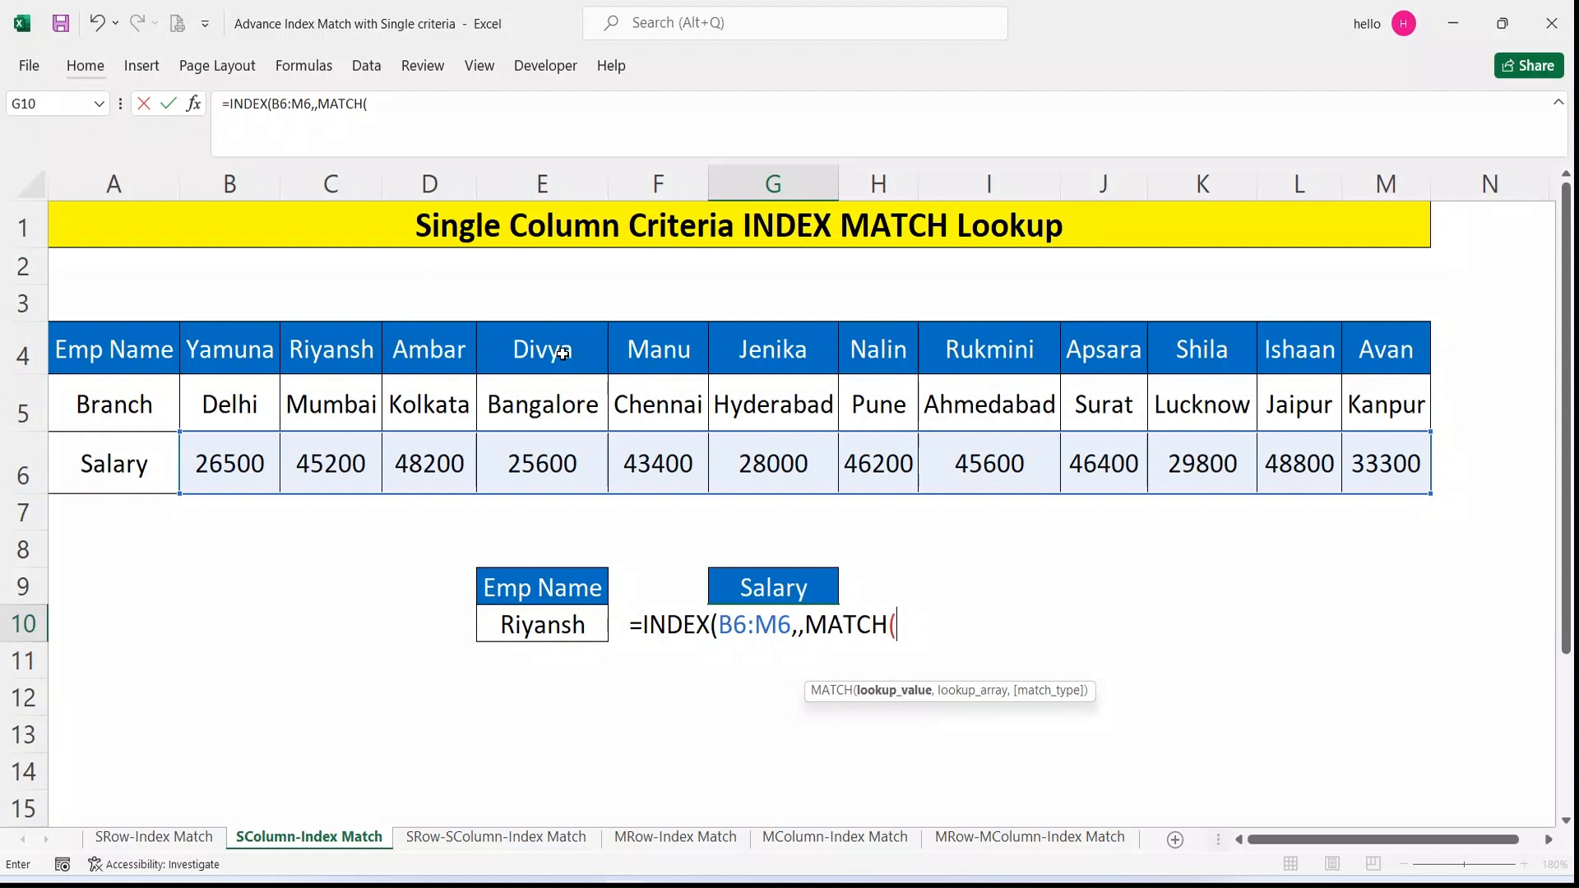
left_click(530, 625)
type(",")
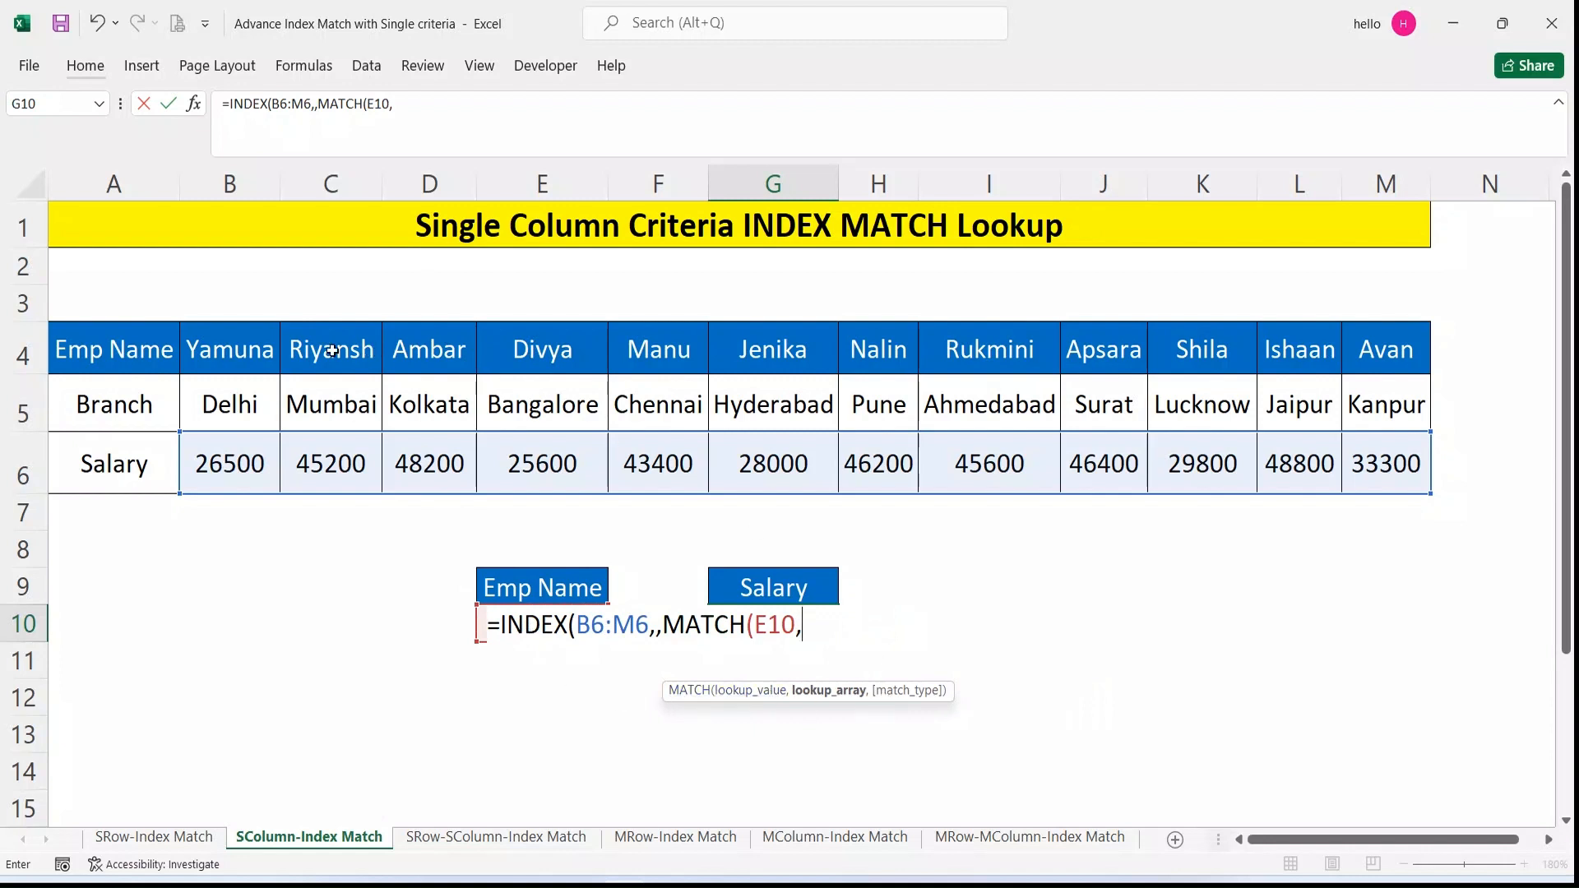
left_click_drag(225, 351, 1369, 339)
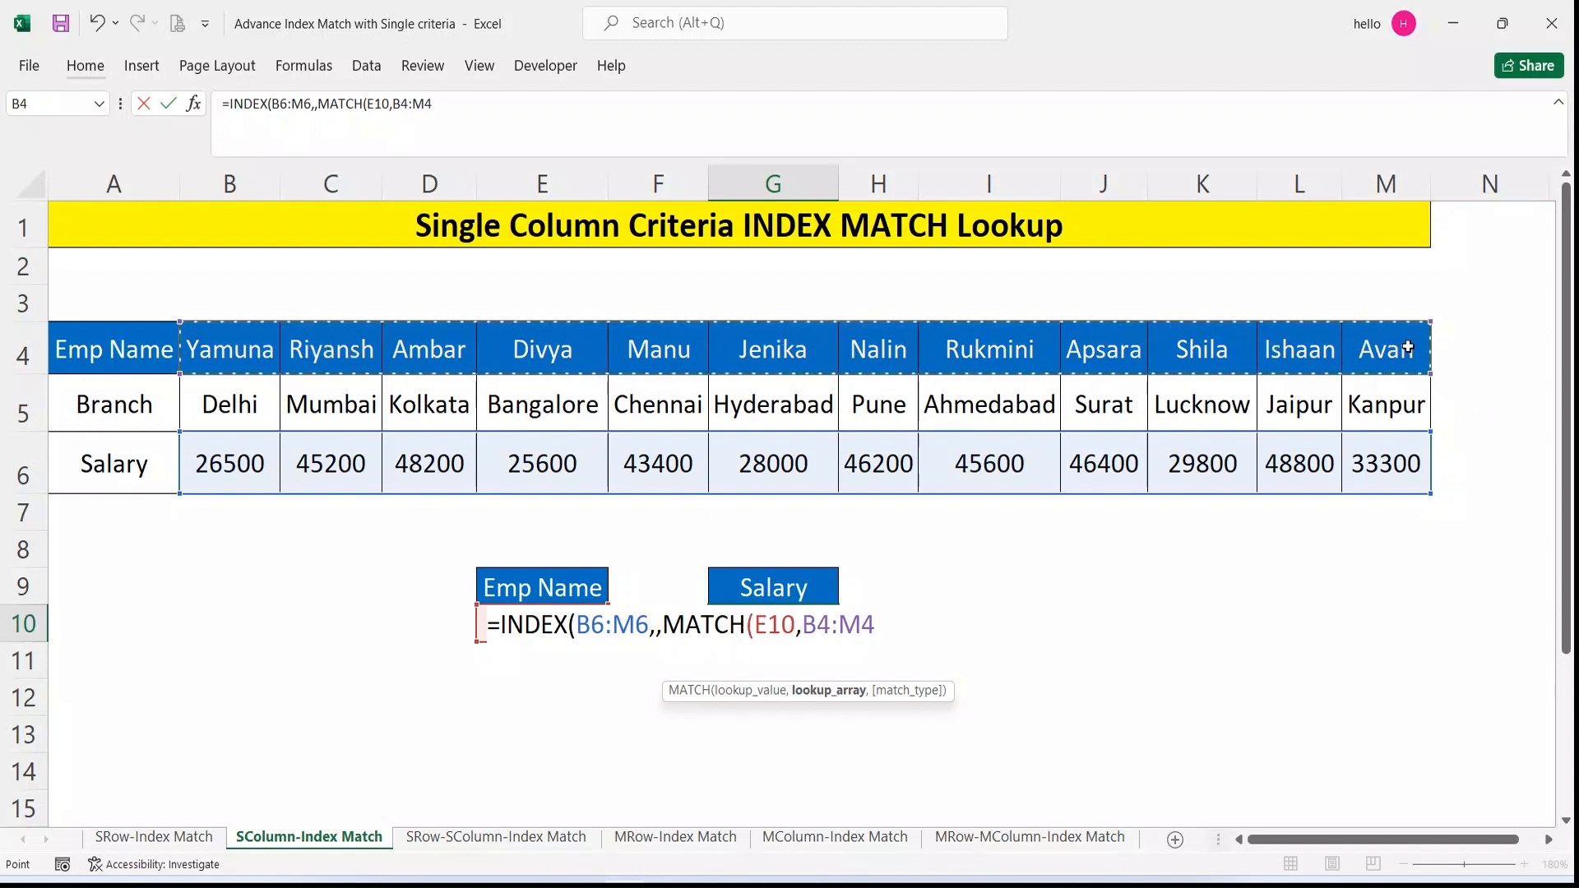
type(",0")
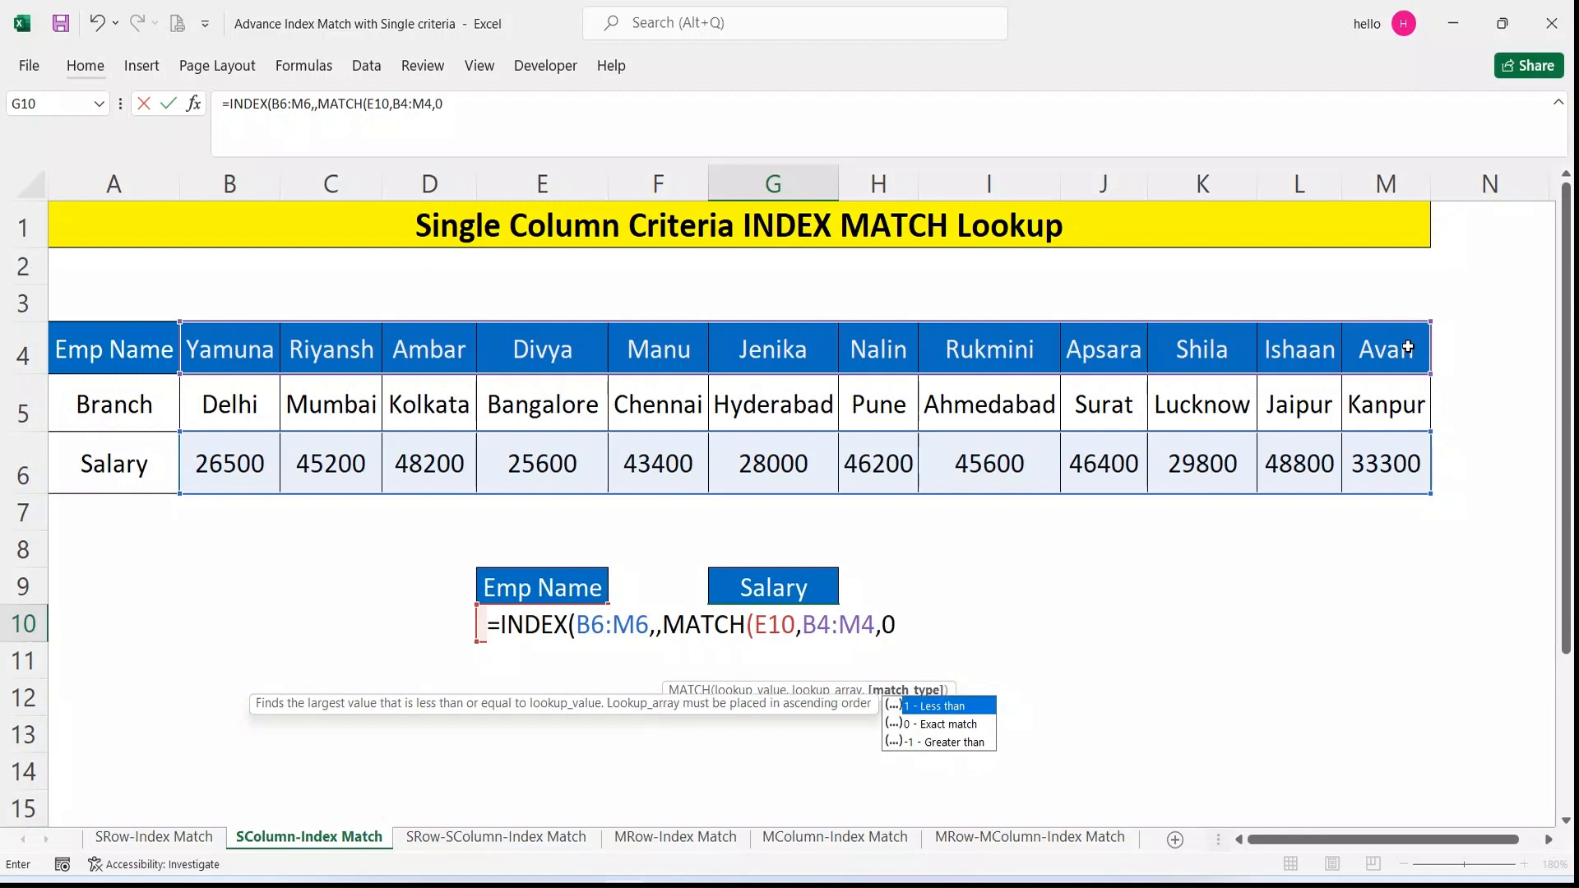
type(")")
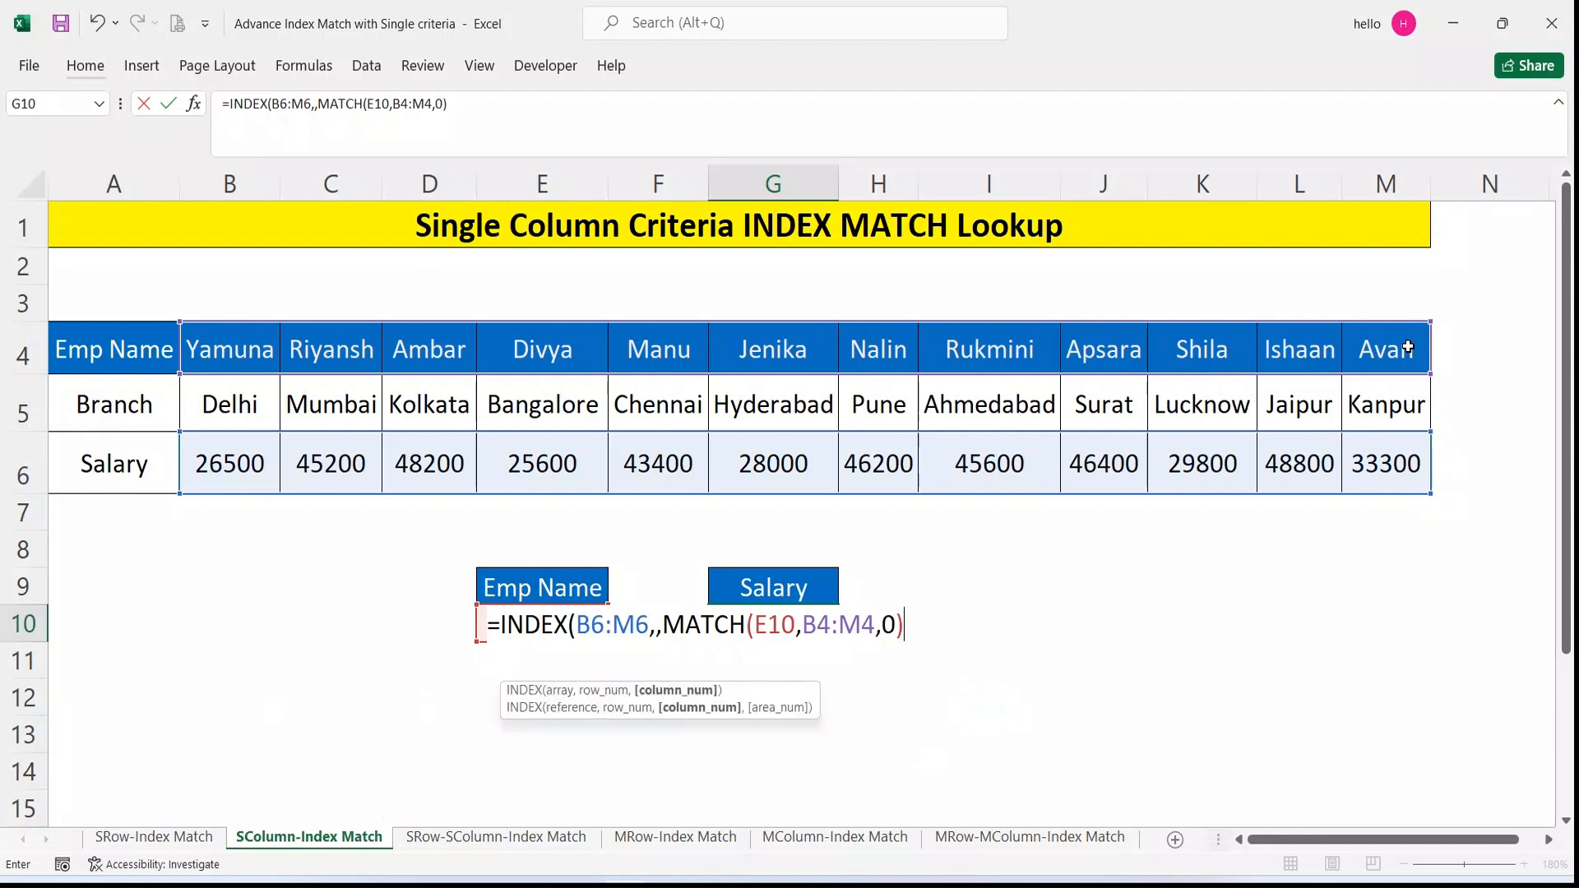
type(")")
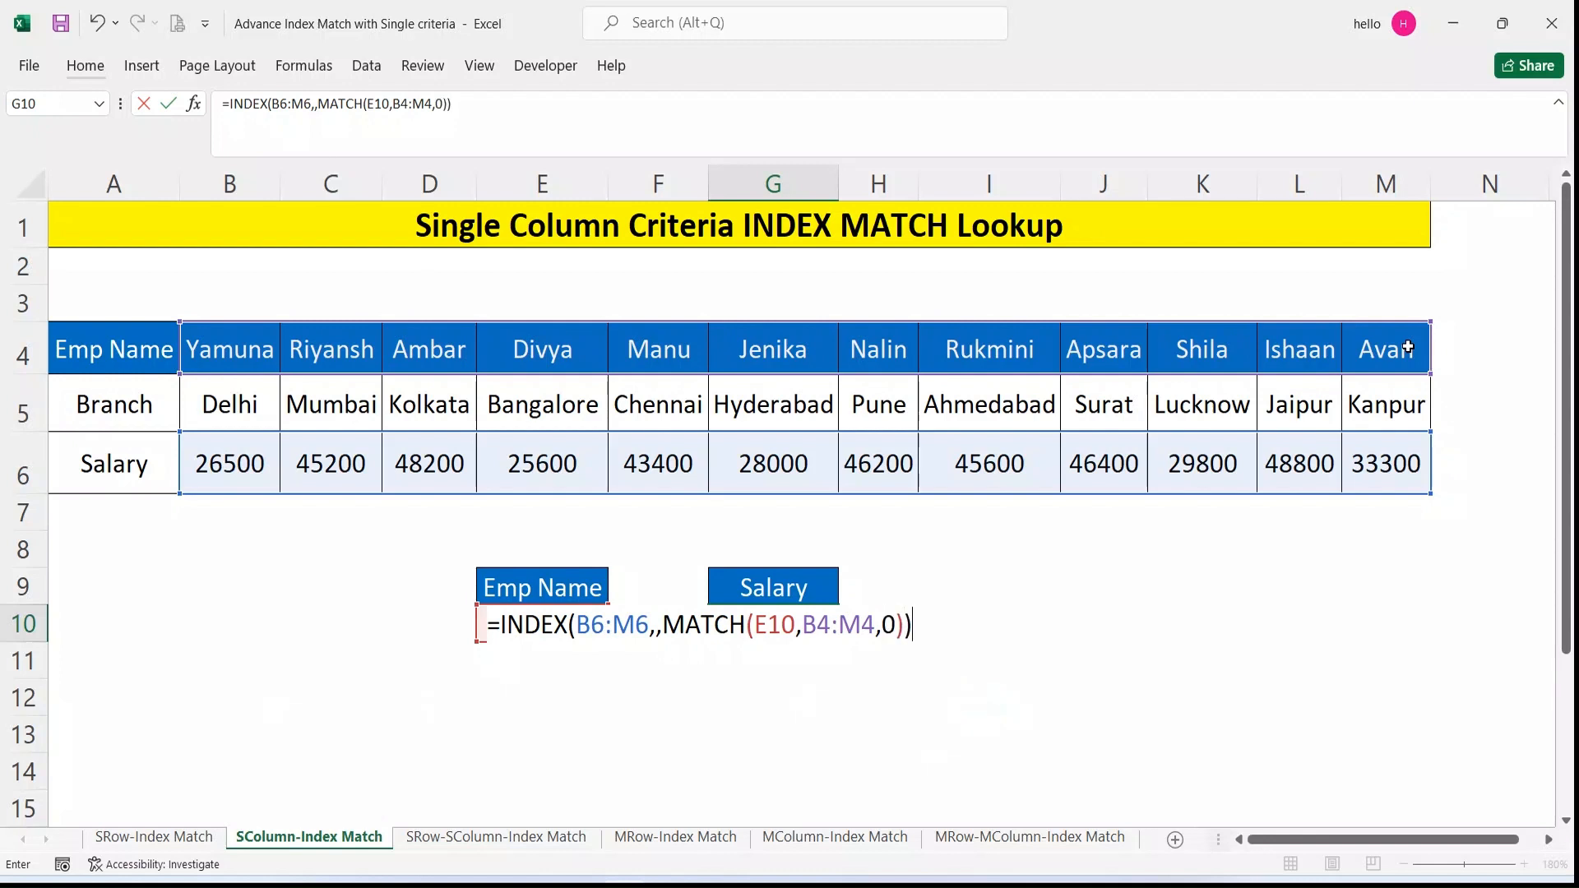
key("Return")
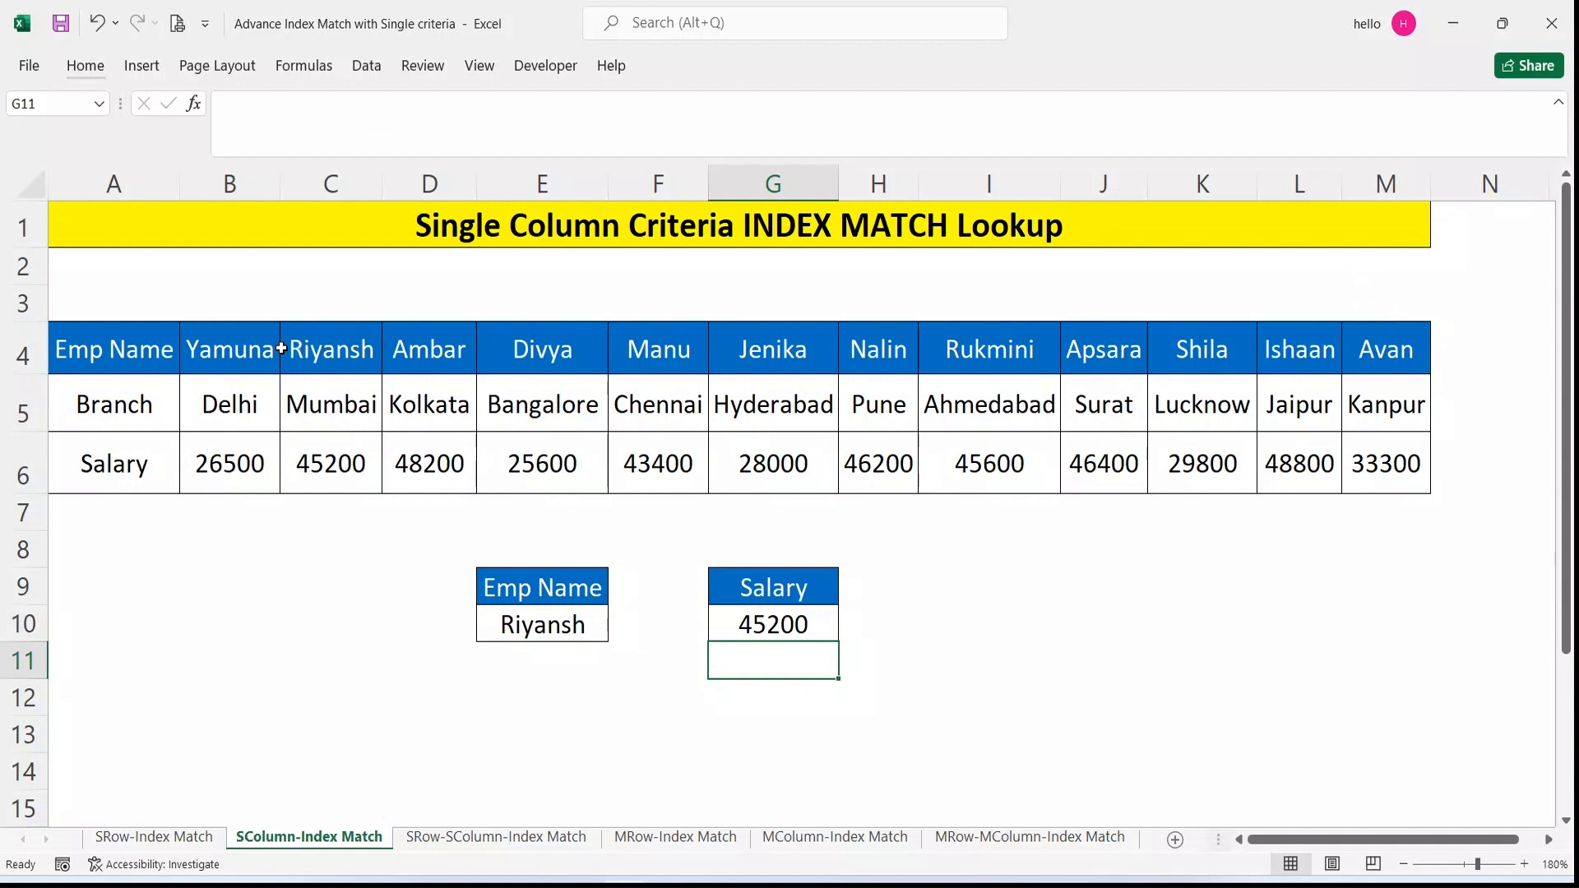
Compare the G10 salary with C6, and repeat the check against D6 with the Kolkata employee chosen in E10.
left_click(329, 347)
left_click(329, 472)
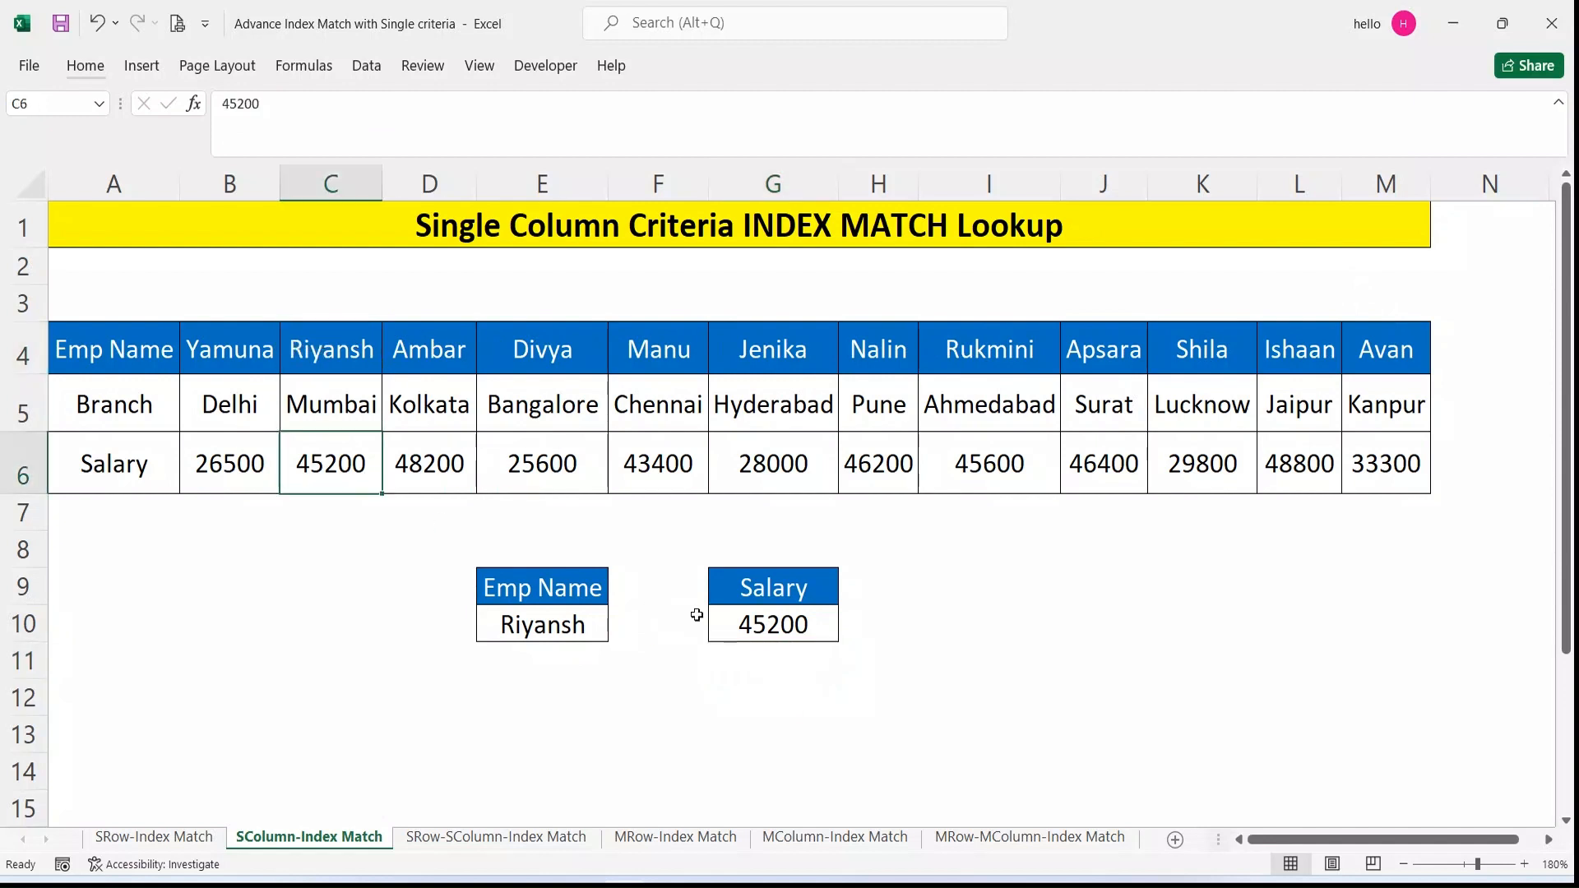
left_click(605, 634)
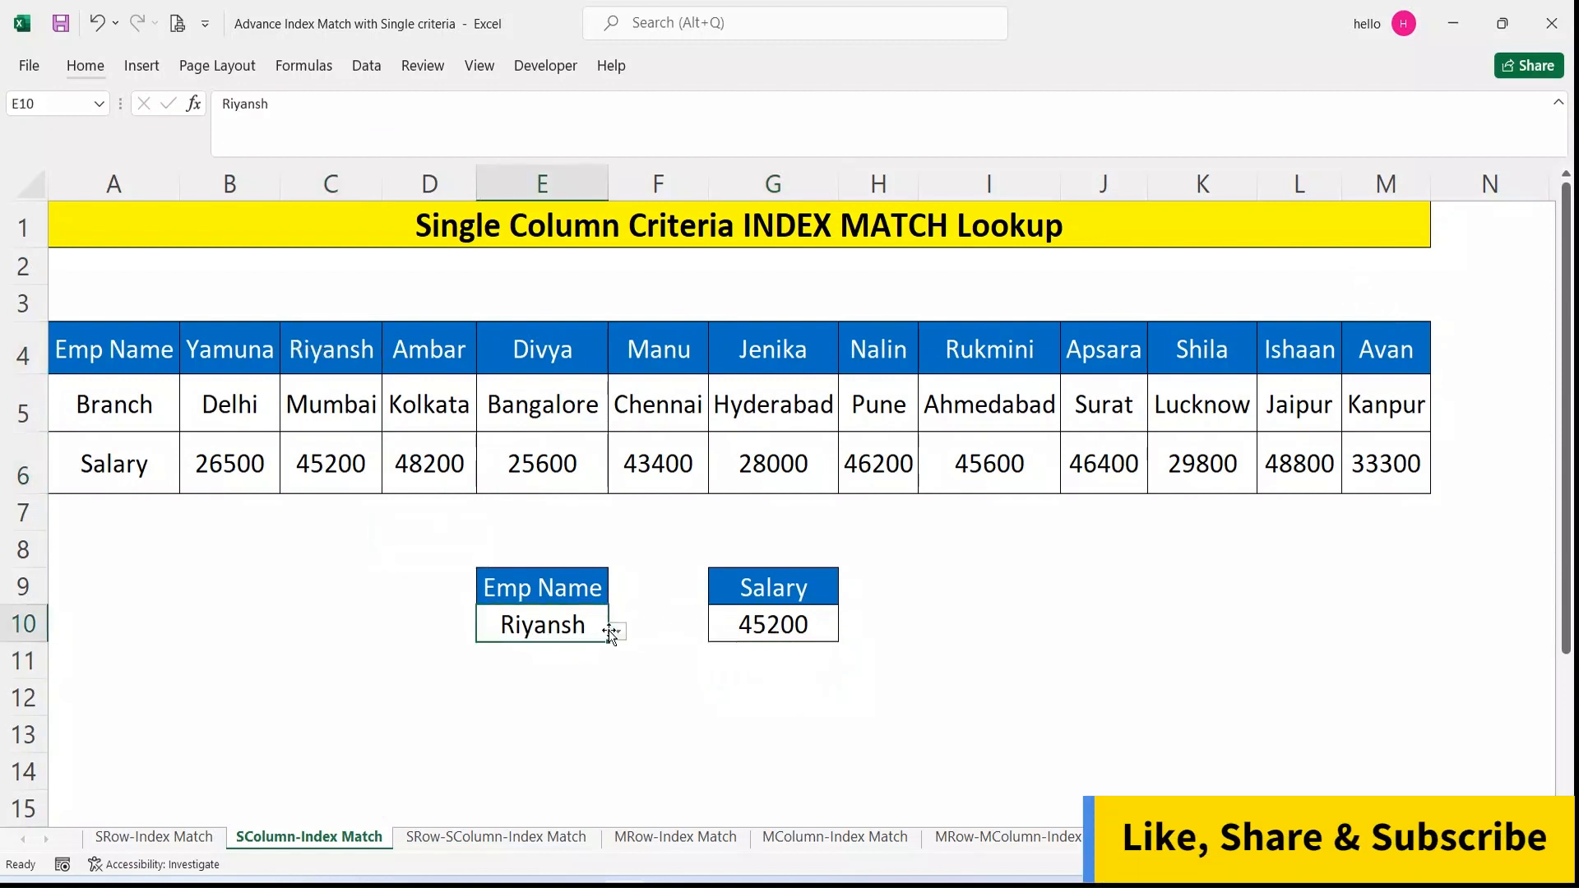
left_click(617, 633)
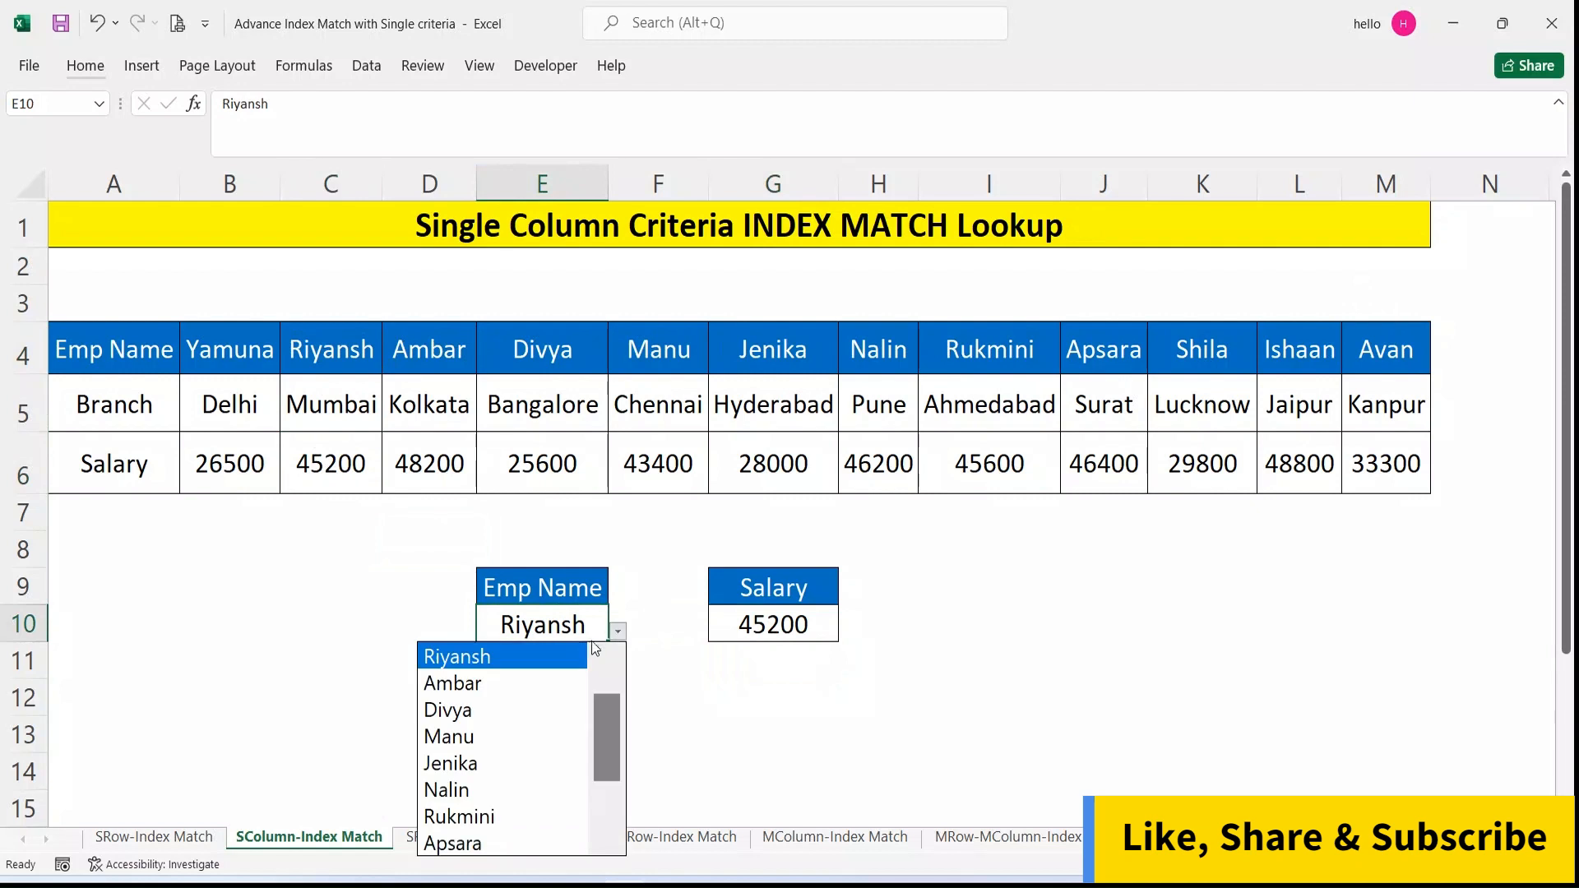
left_click(543, 695)
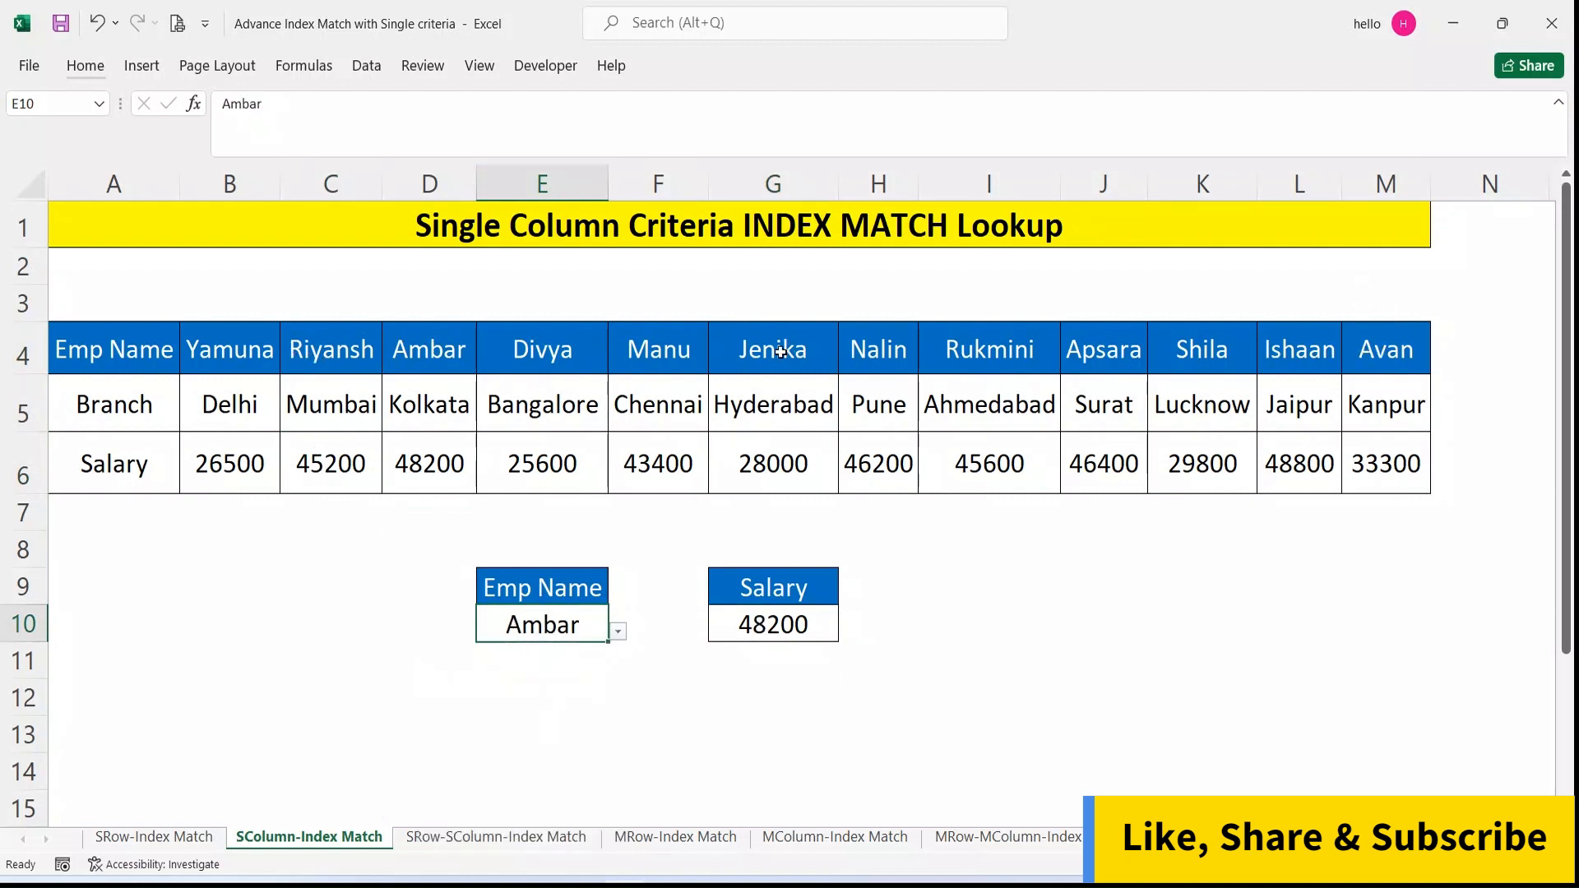
left_click(447, 352)
left_click(408, 465)
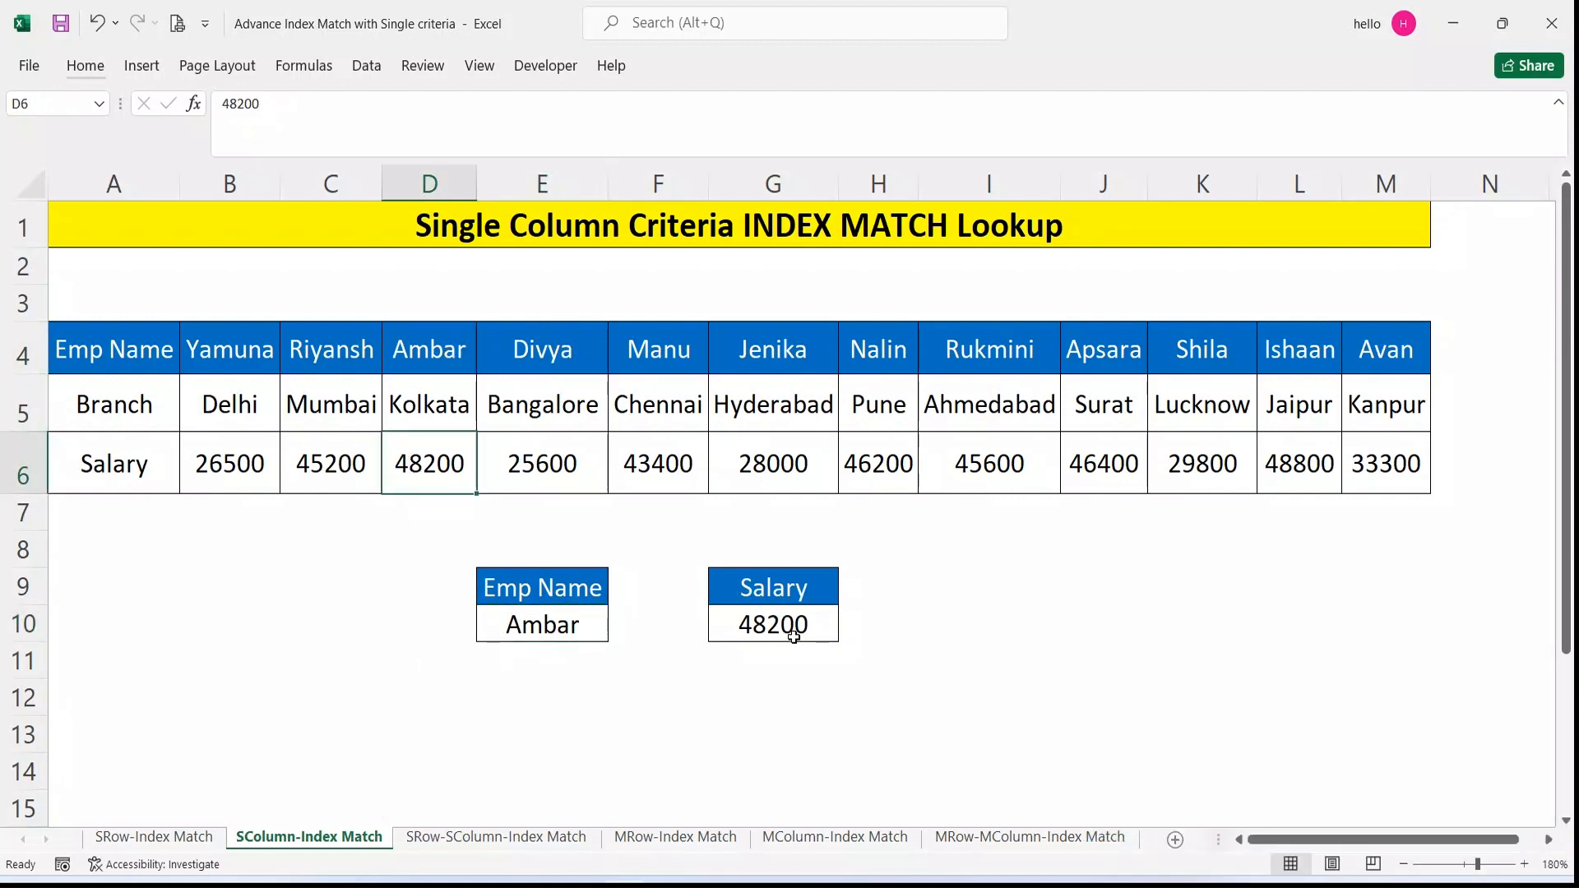
Choose the Ahmedabad employee from column I in E10 and check the salary returned in G10.
left_click(1020, 348)
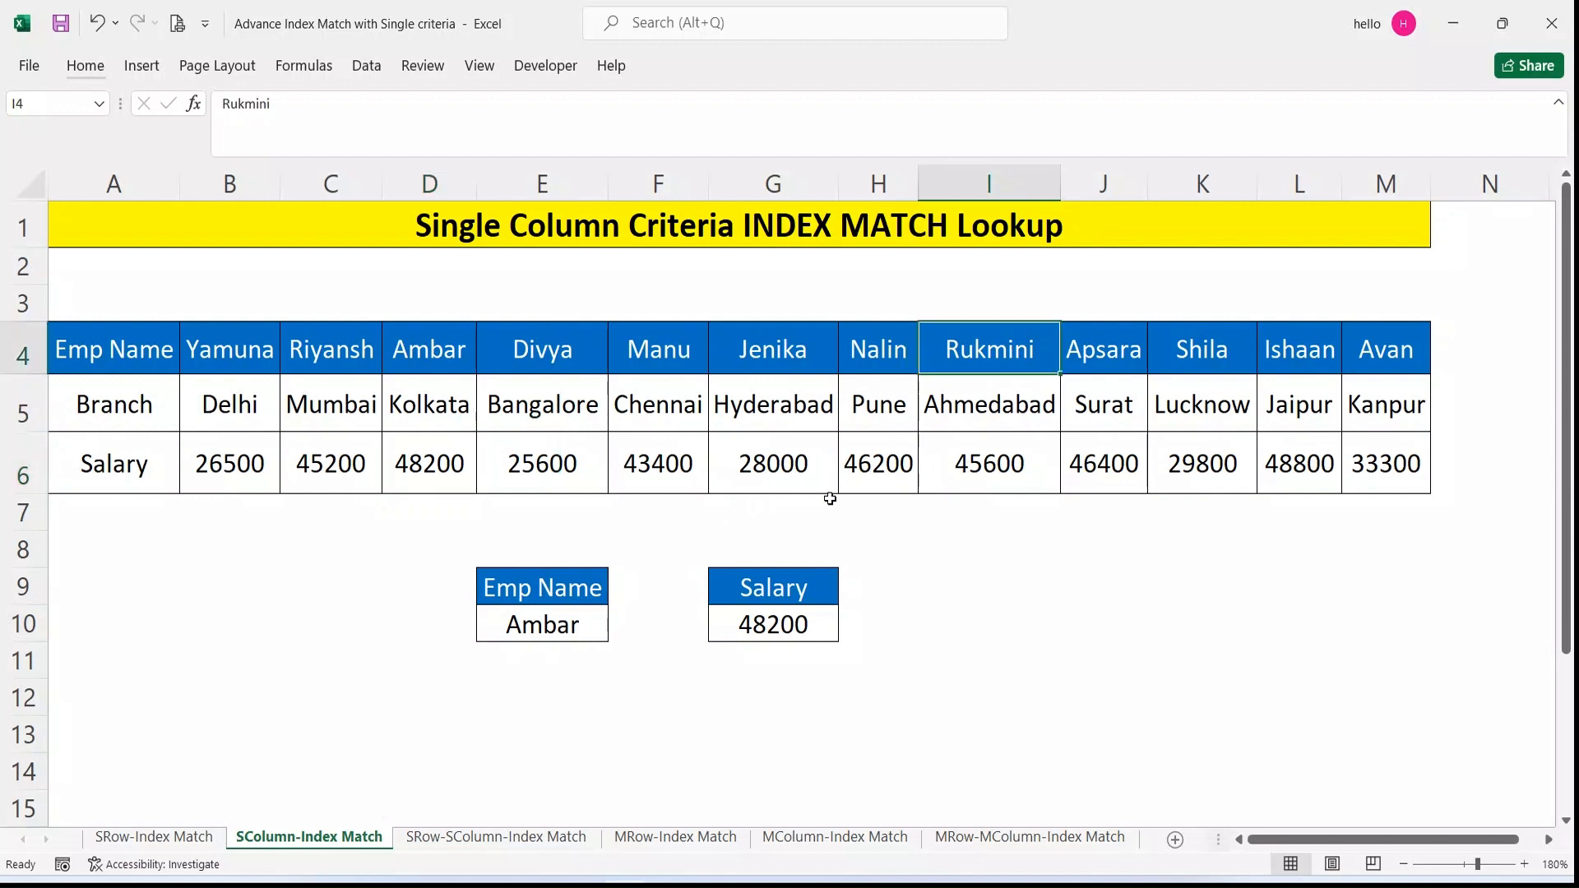
left_click(595, 622)
left_click(618, 631)
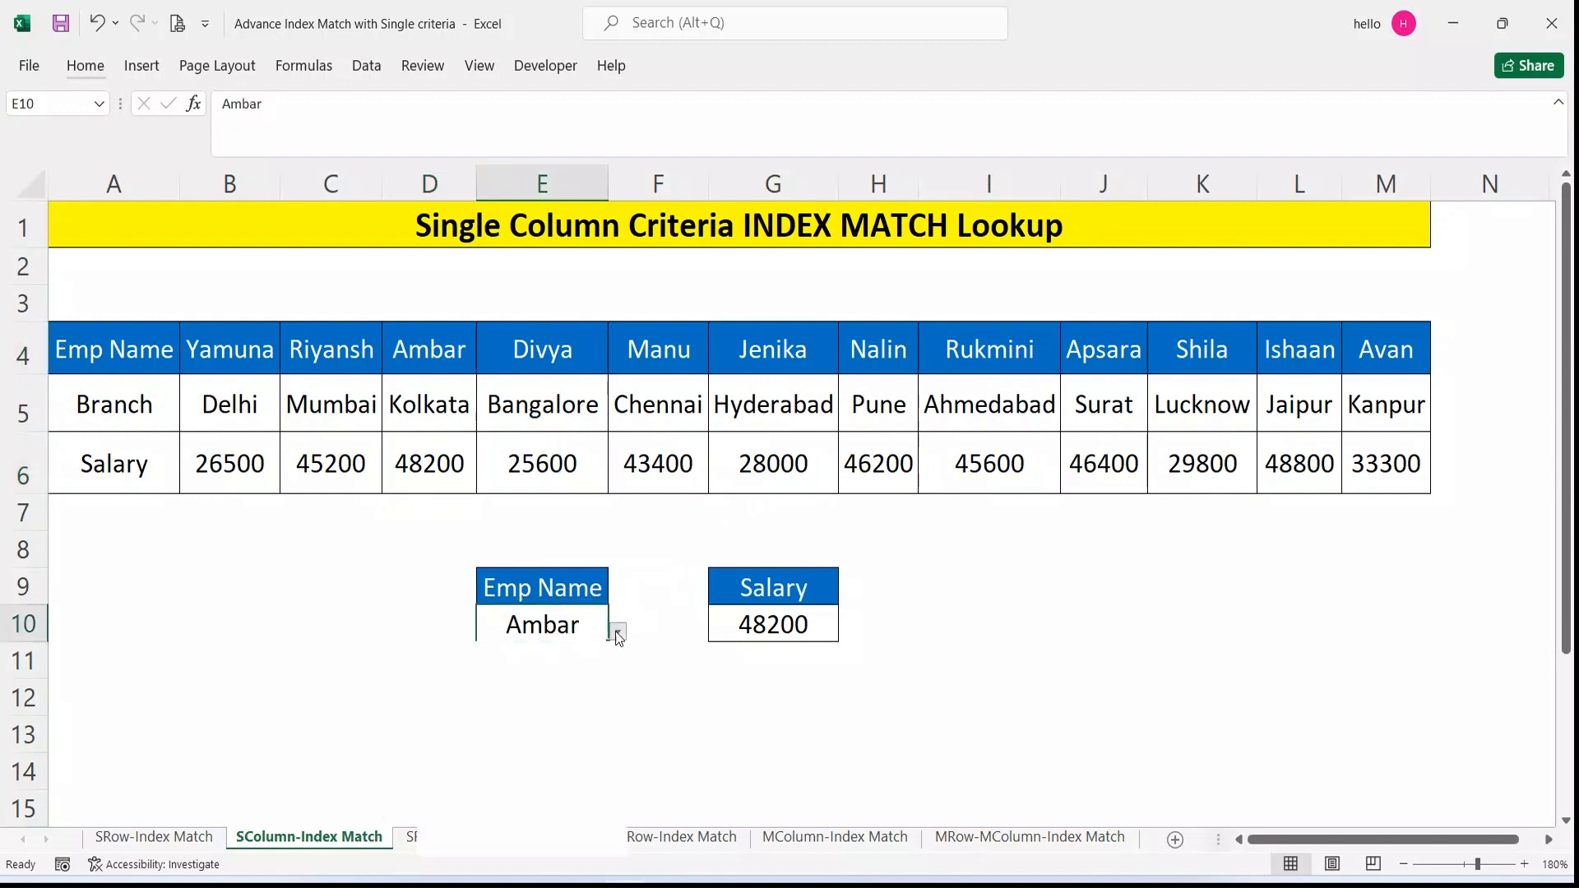
left_click(516, 790)
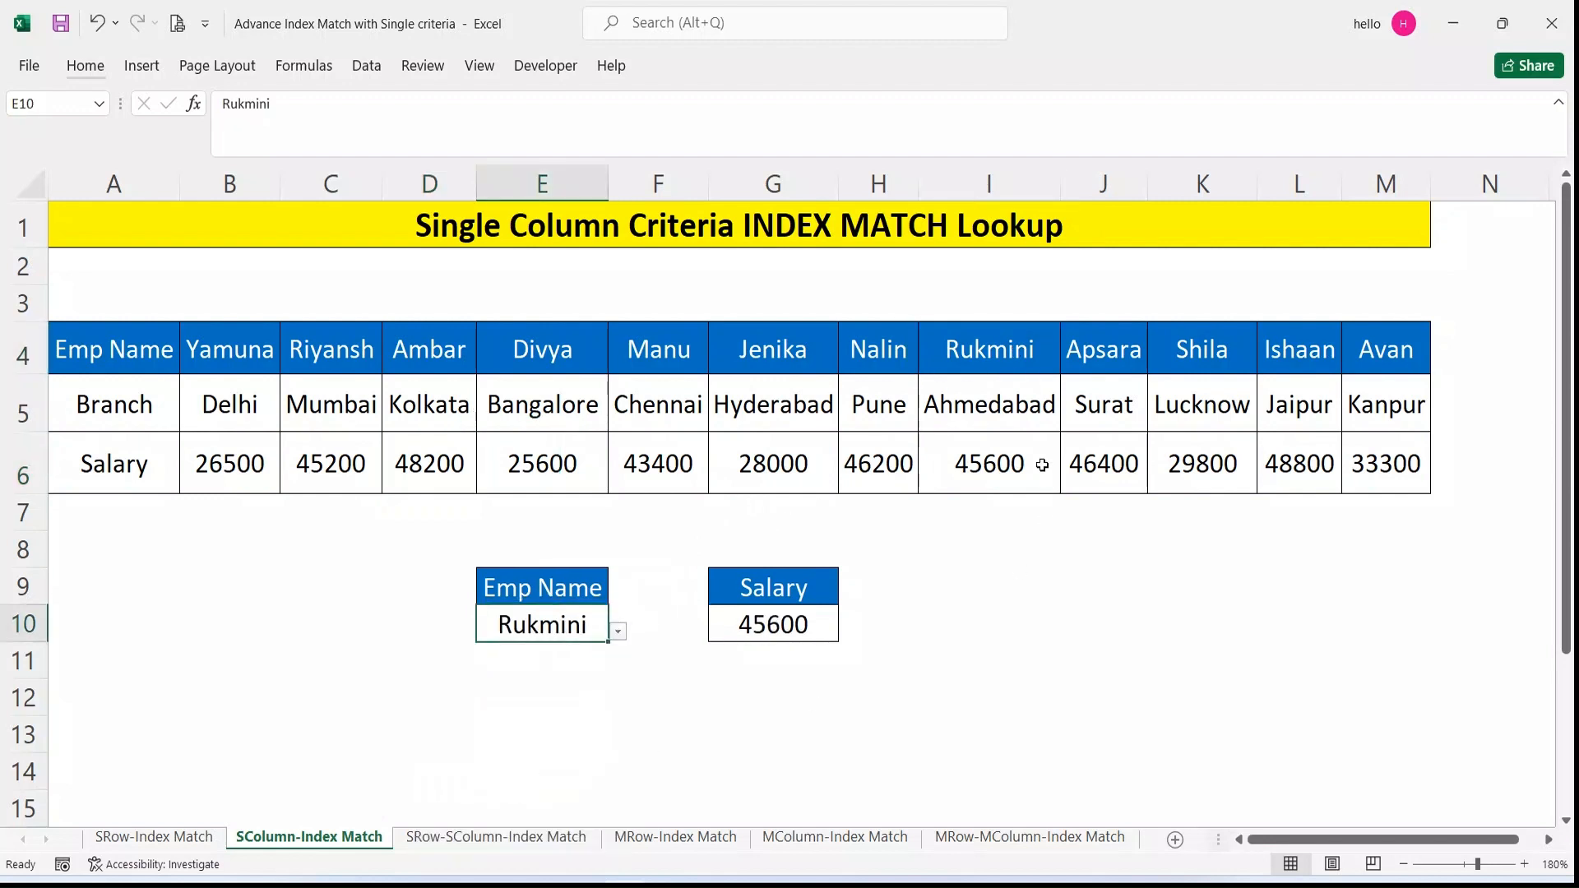
left_click(798, 626)
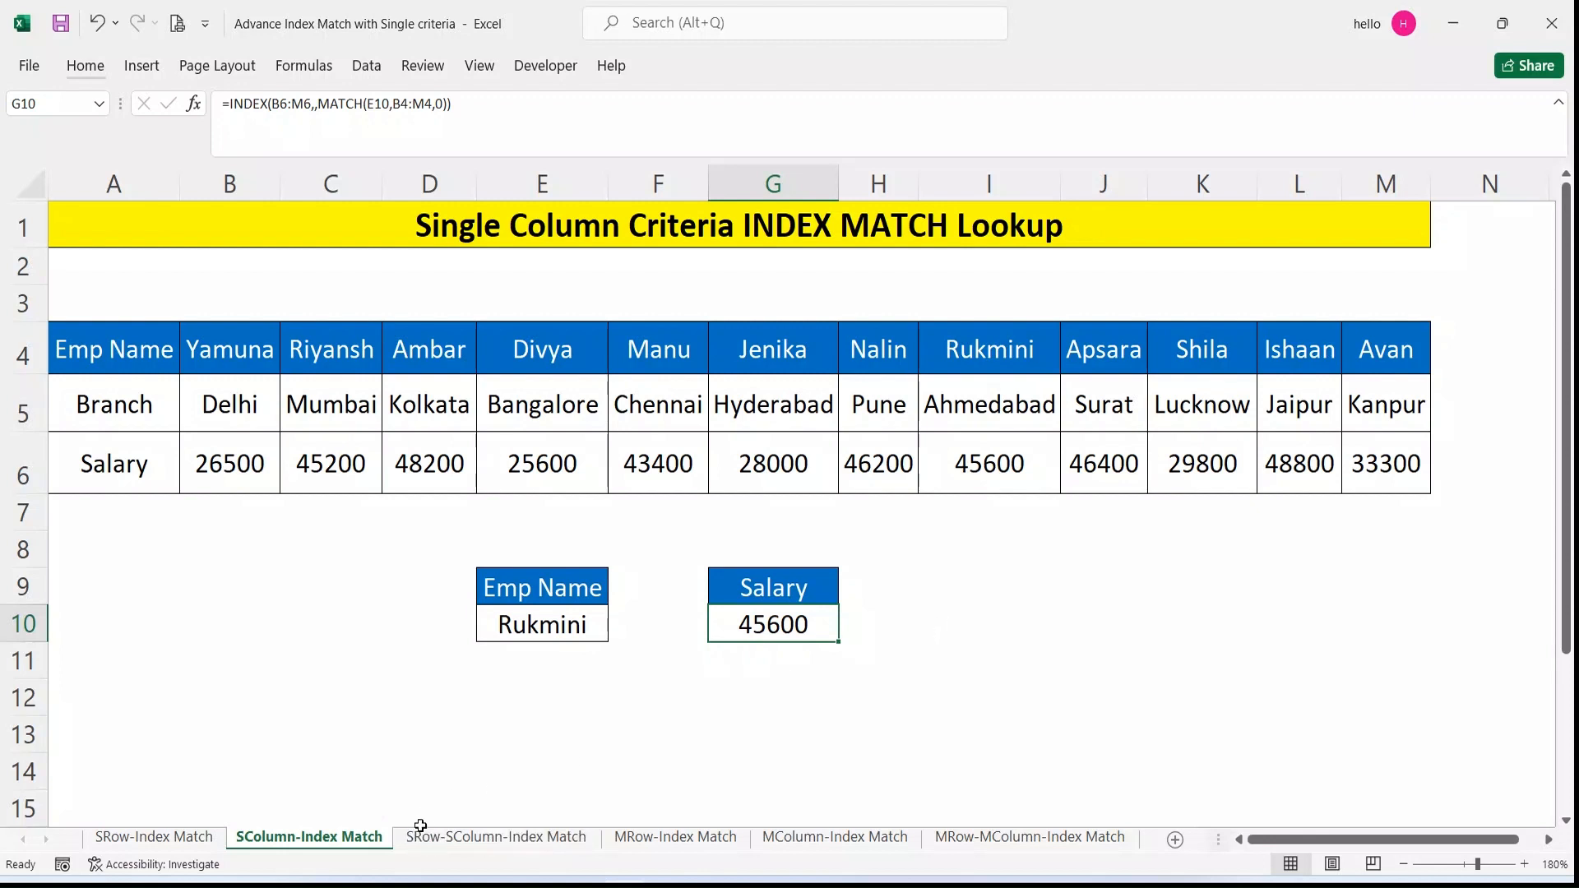
On the SRow-SColumn-Index Match sheet, examine the I4 name and I8 month criteria, the column A names and the month headers B3:G3.
left_click(468, 839)
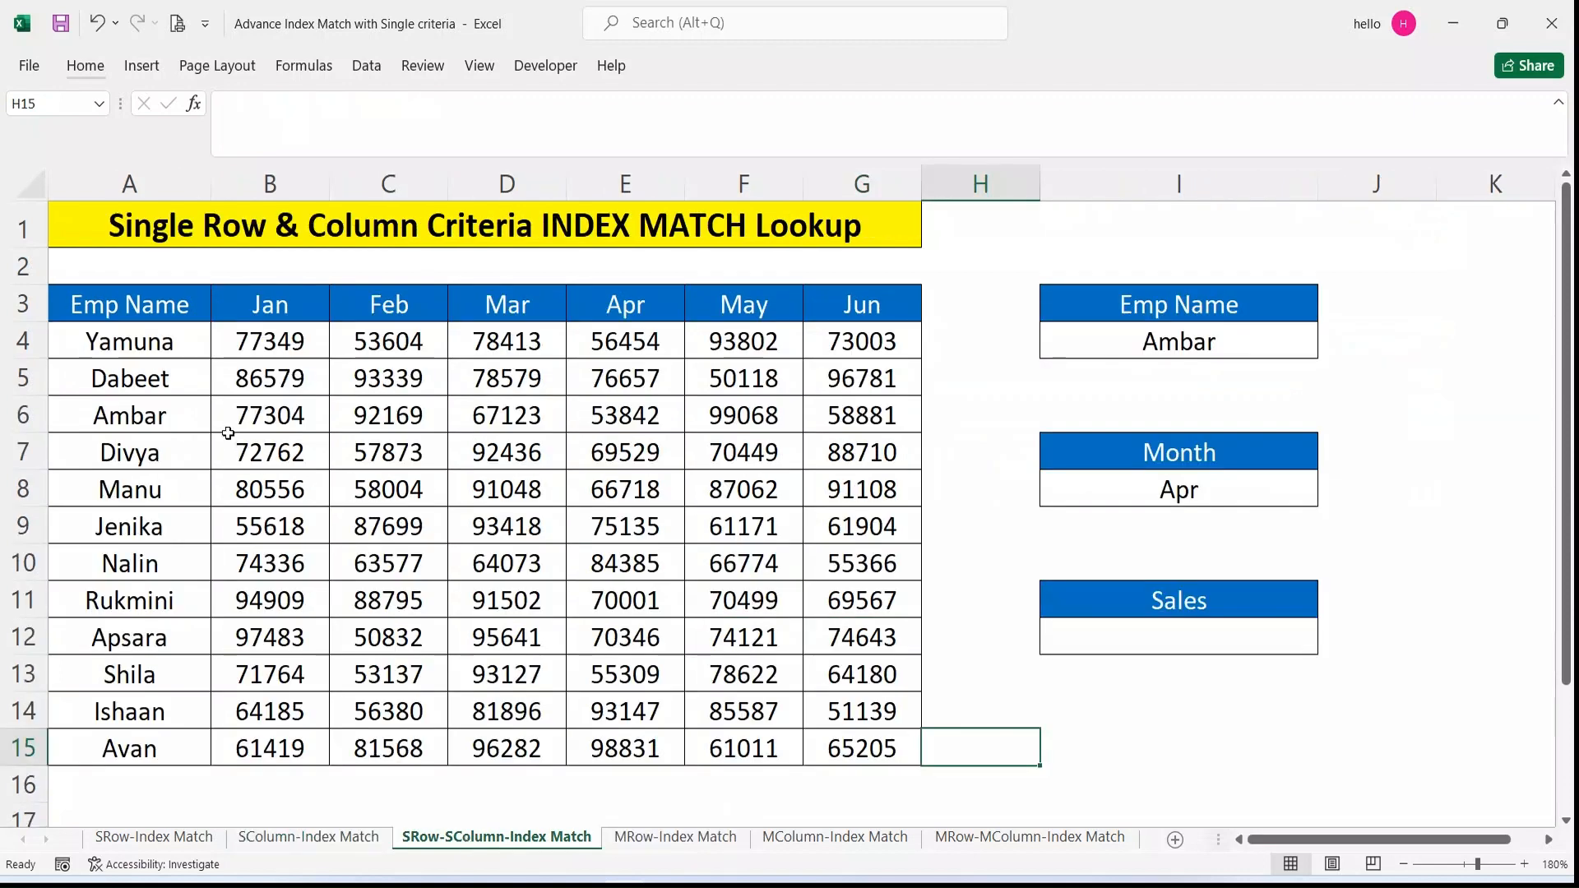
left_click(1217, 337)
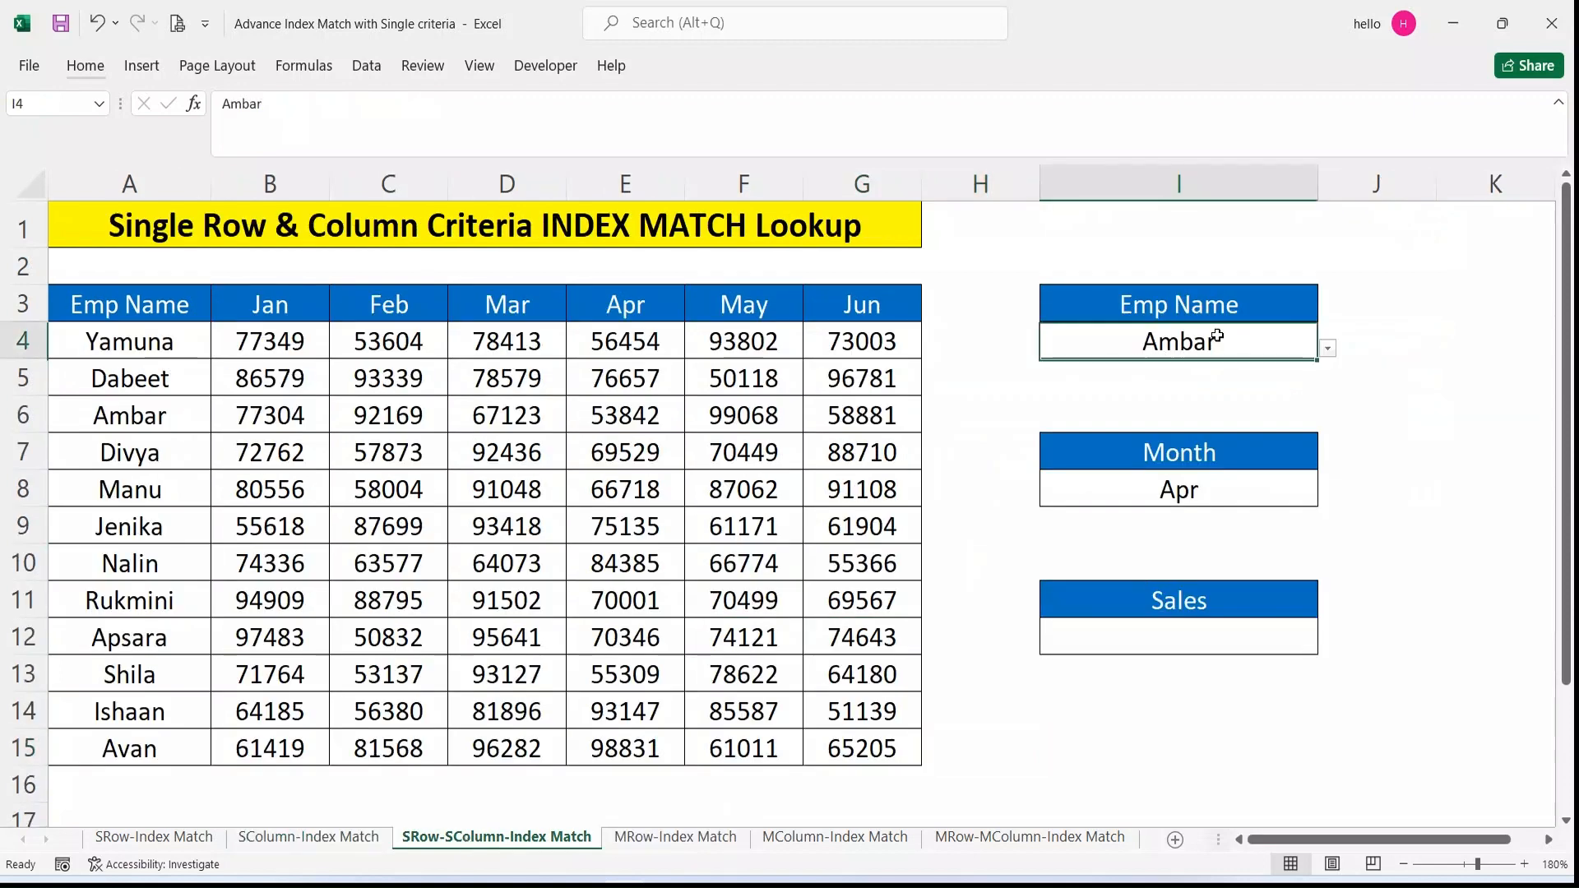
left_click(1232, 489)
left_click(1225, 346)
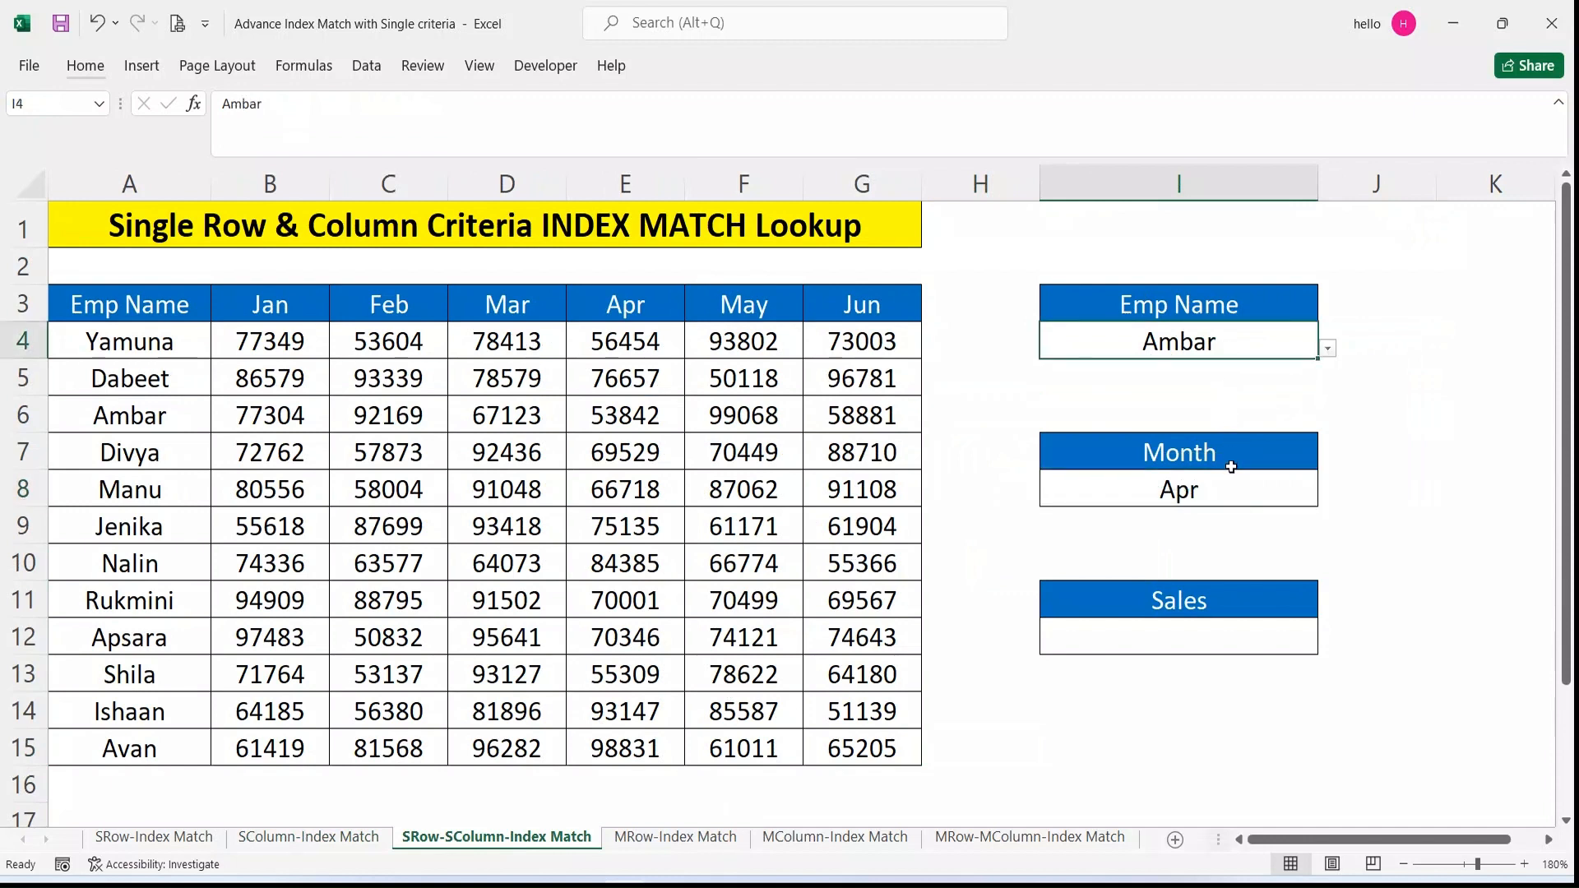
left_click(128, 346)
left_click_drag(111, 440, 120, 736)
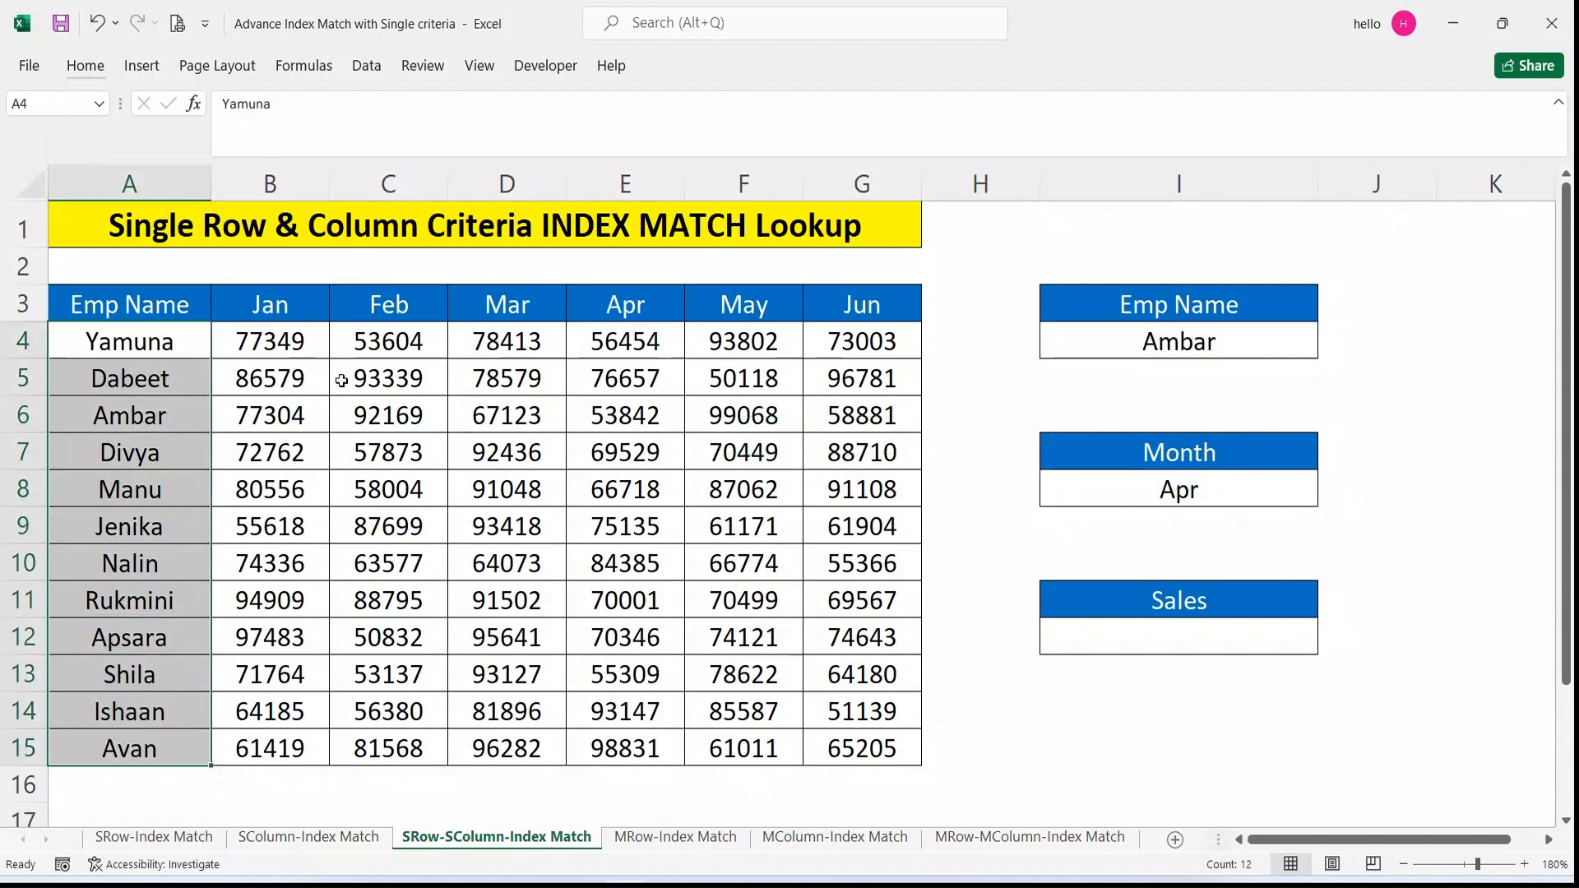
left_click_drag(282, 305, 855, 306)
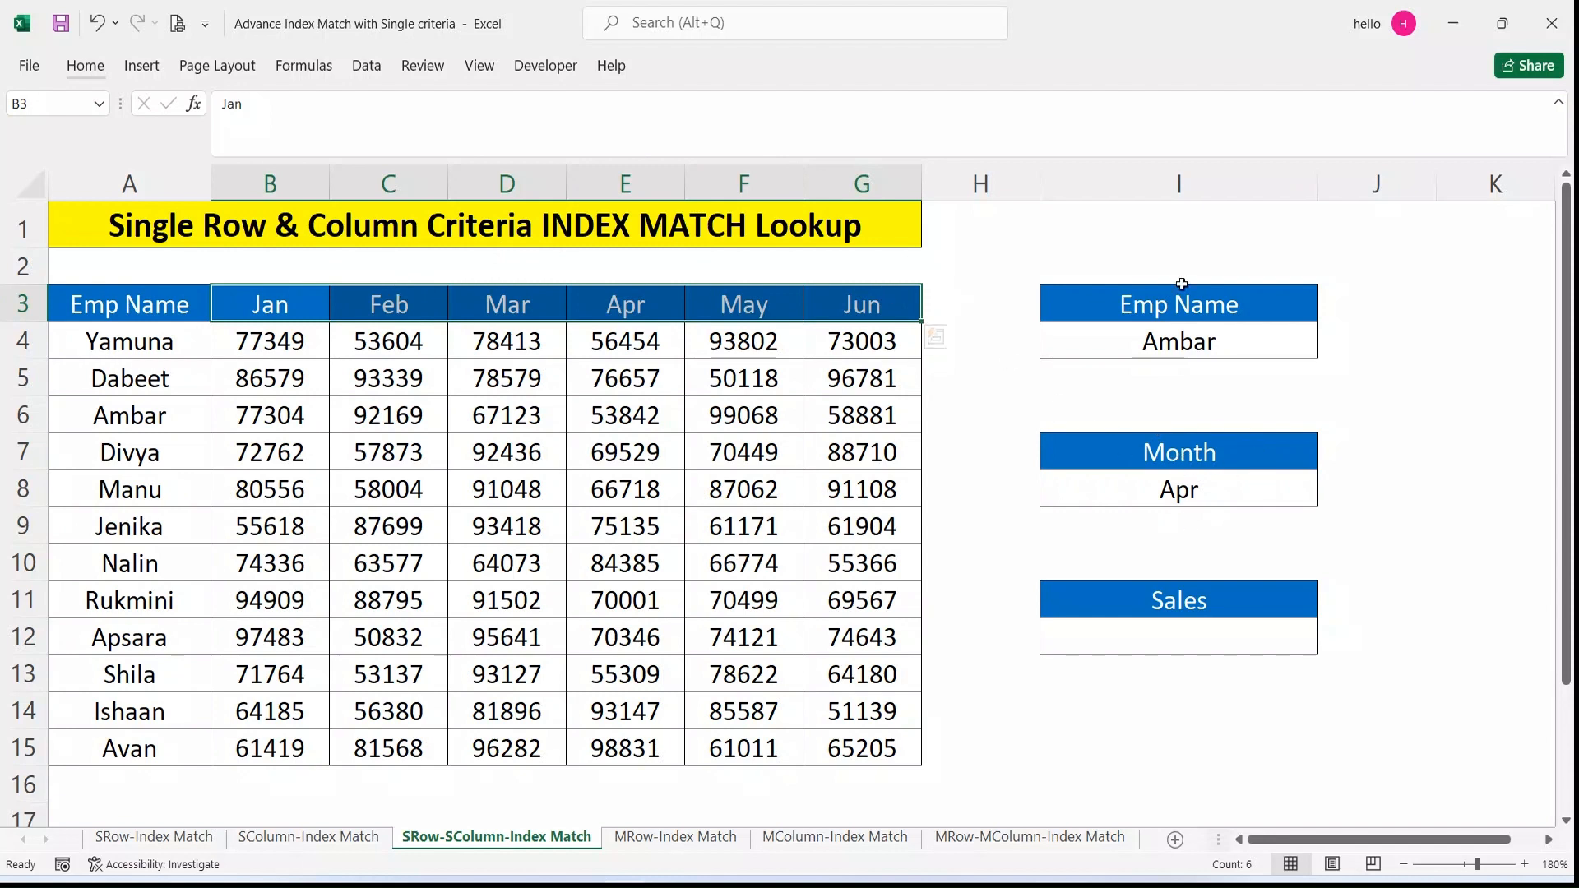
left_click_drag(105, 345, 121, 726)
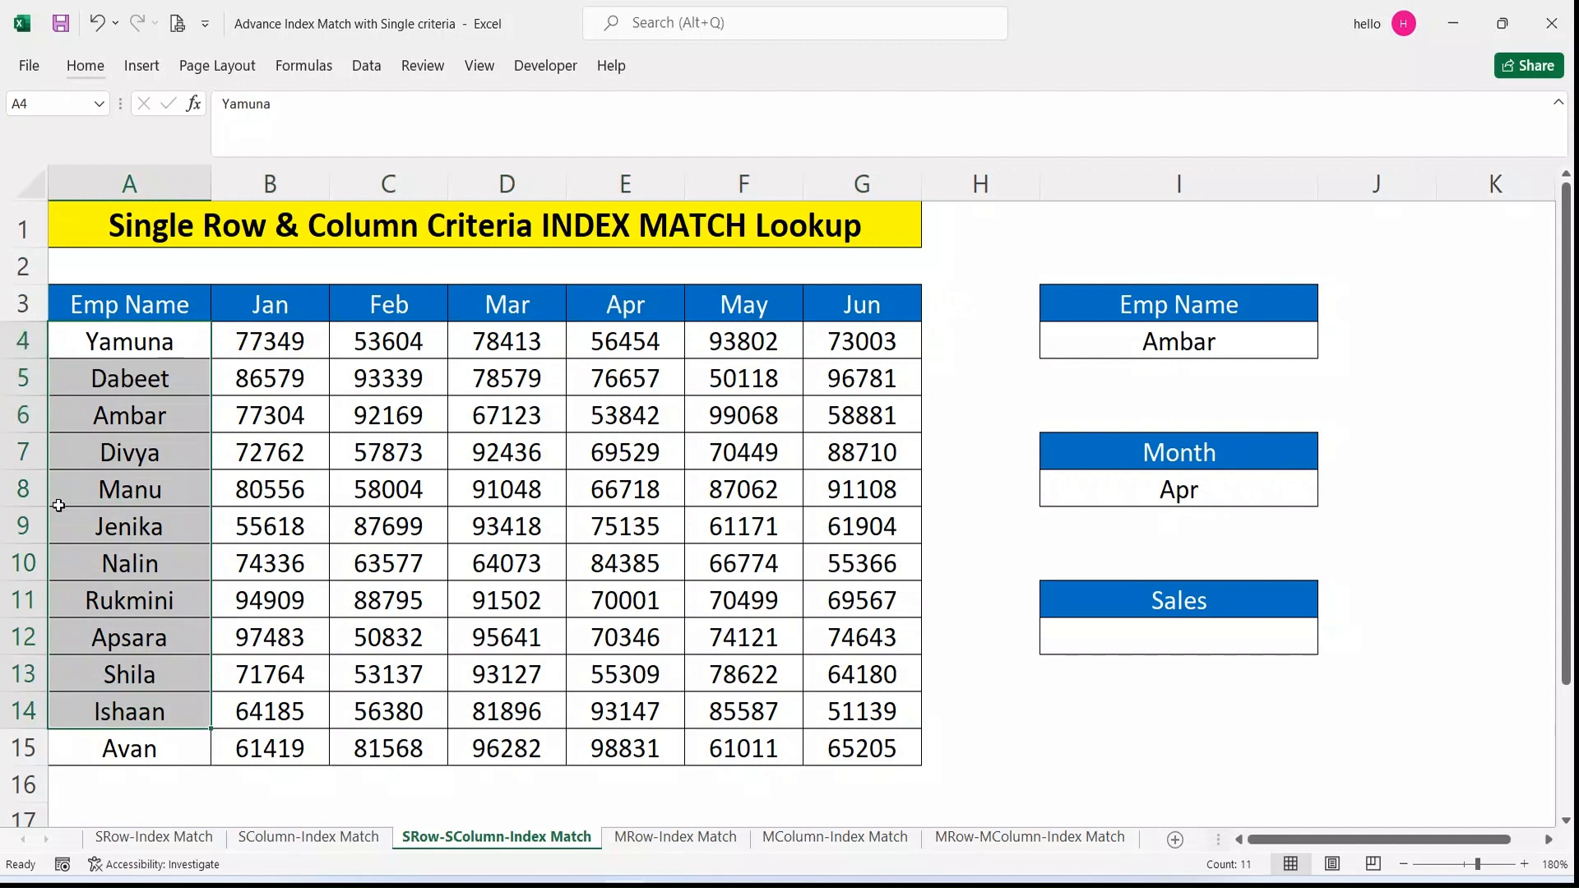
Review the single-row lookup formula in E8 on the SRow-Index Match sheet, including its INDEX array and MATCH arguments.
left_click(1146, 637)
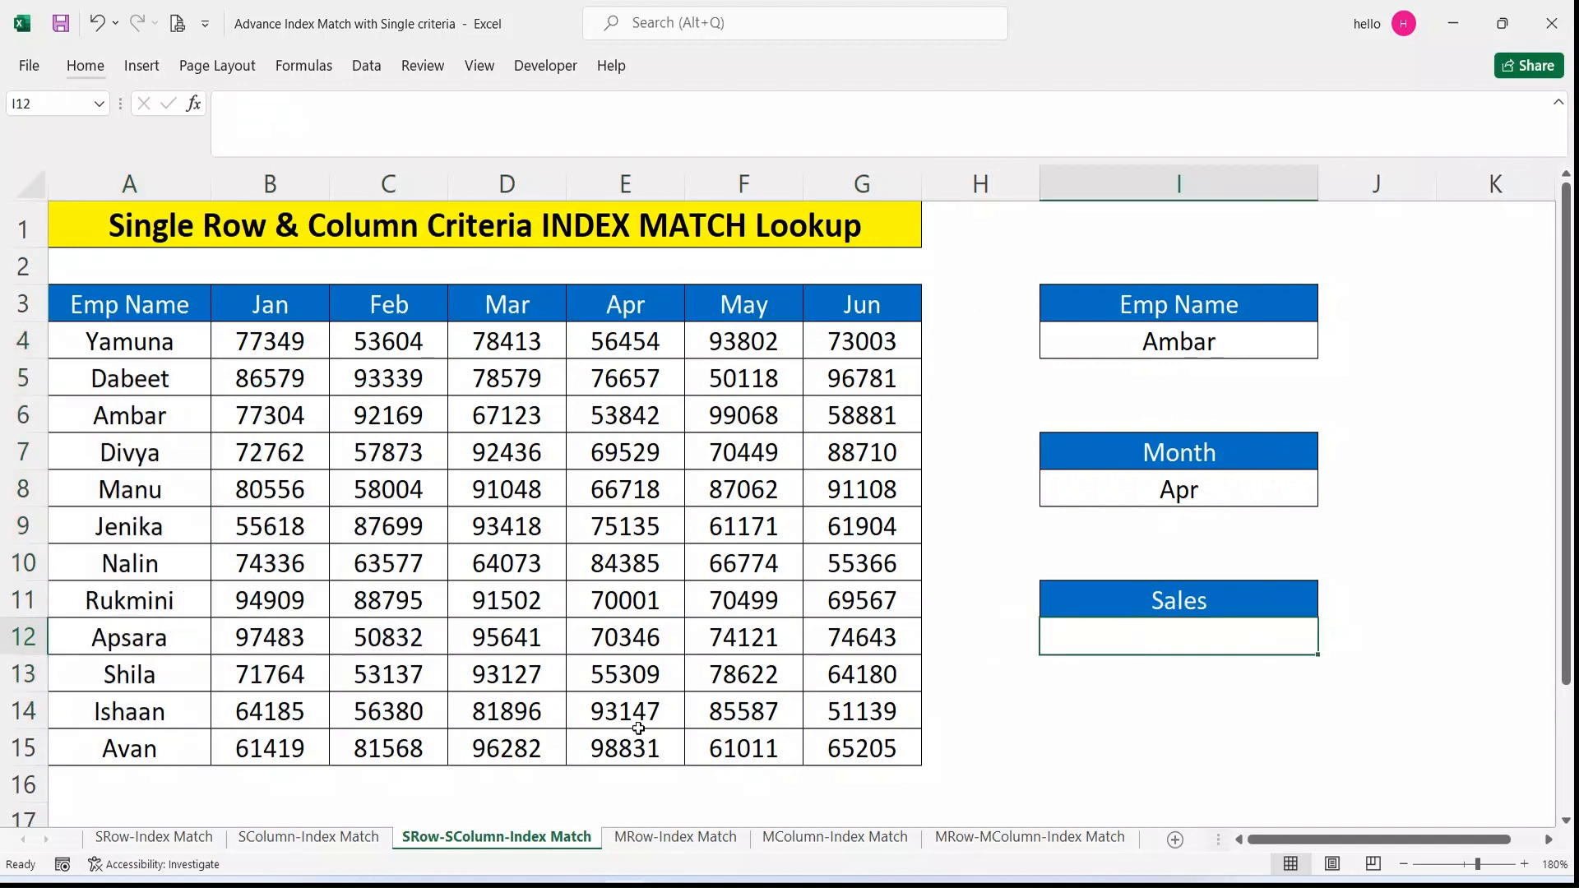
left_click(154, 837)
double_click(1024, 514)
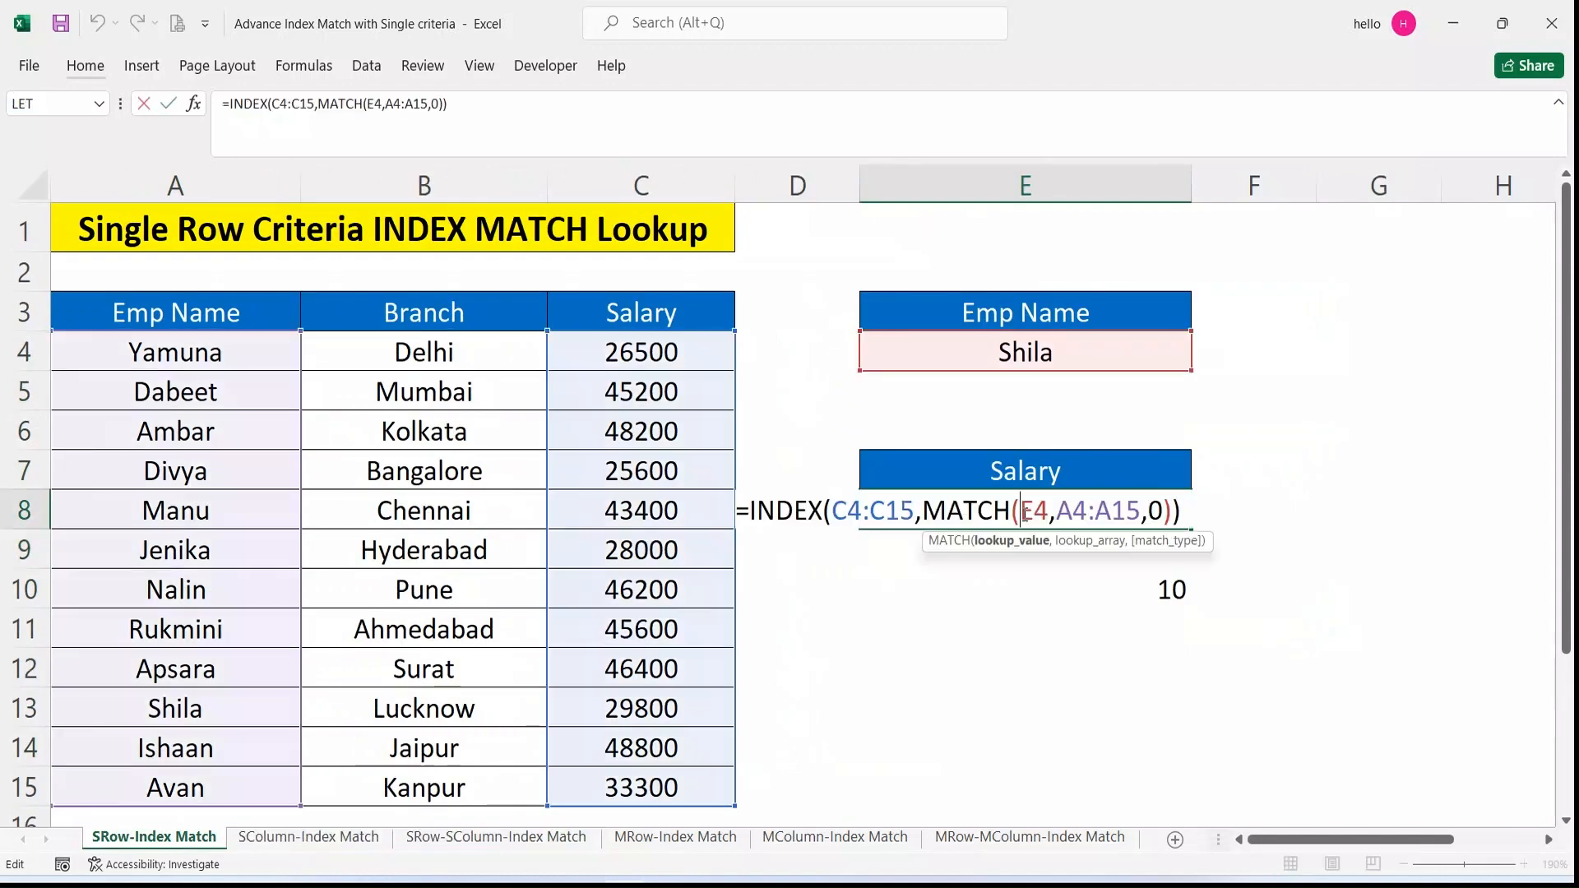
left_click(879, 511)
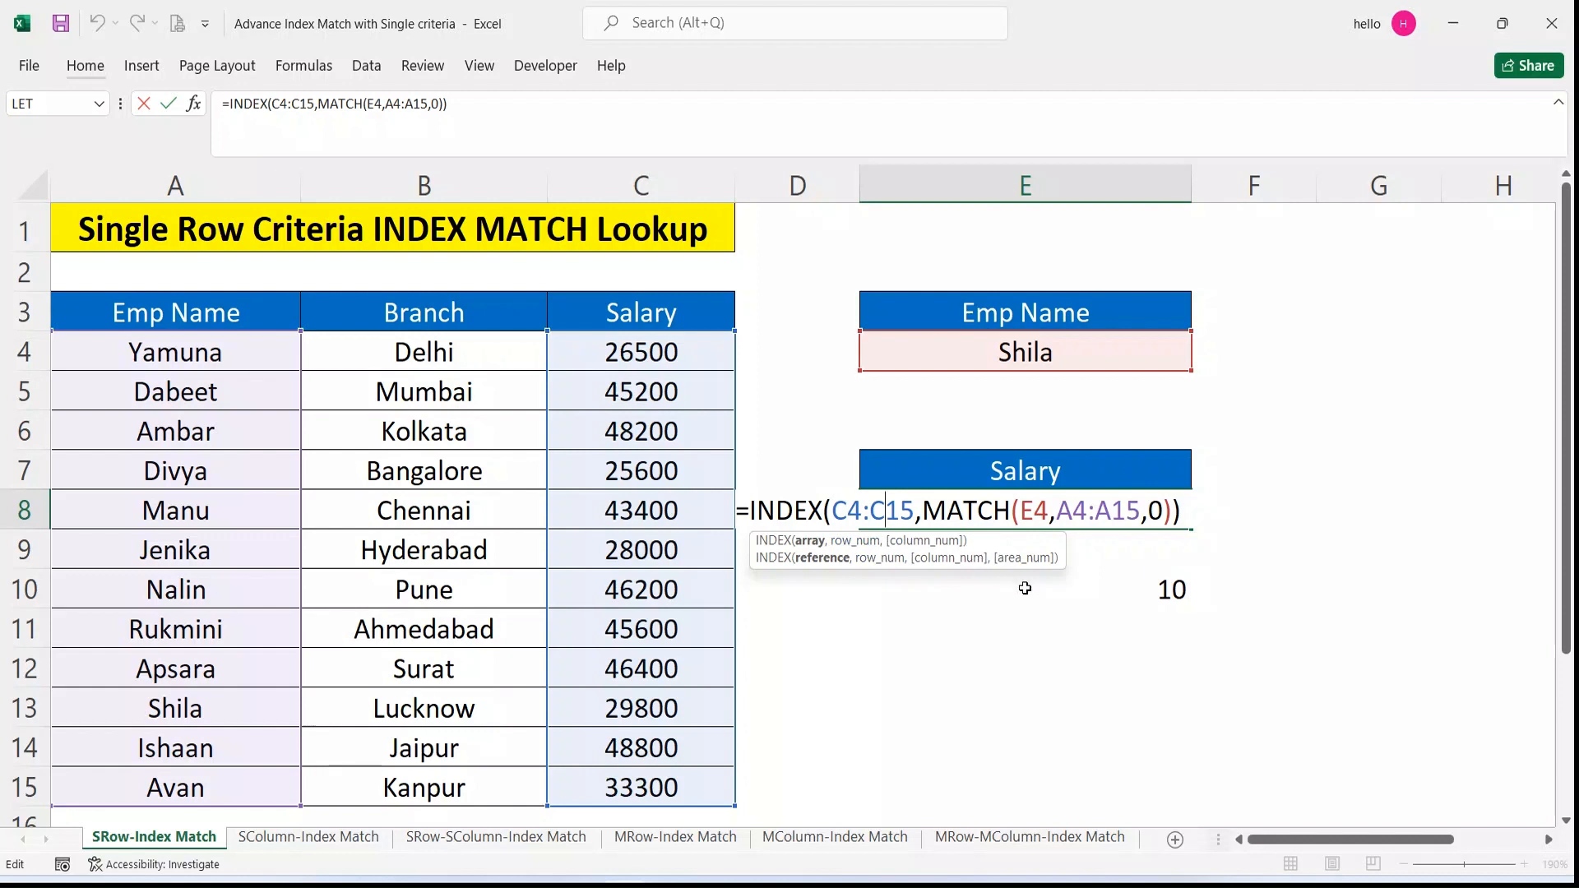
key("Return")
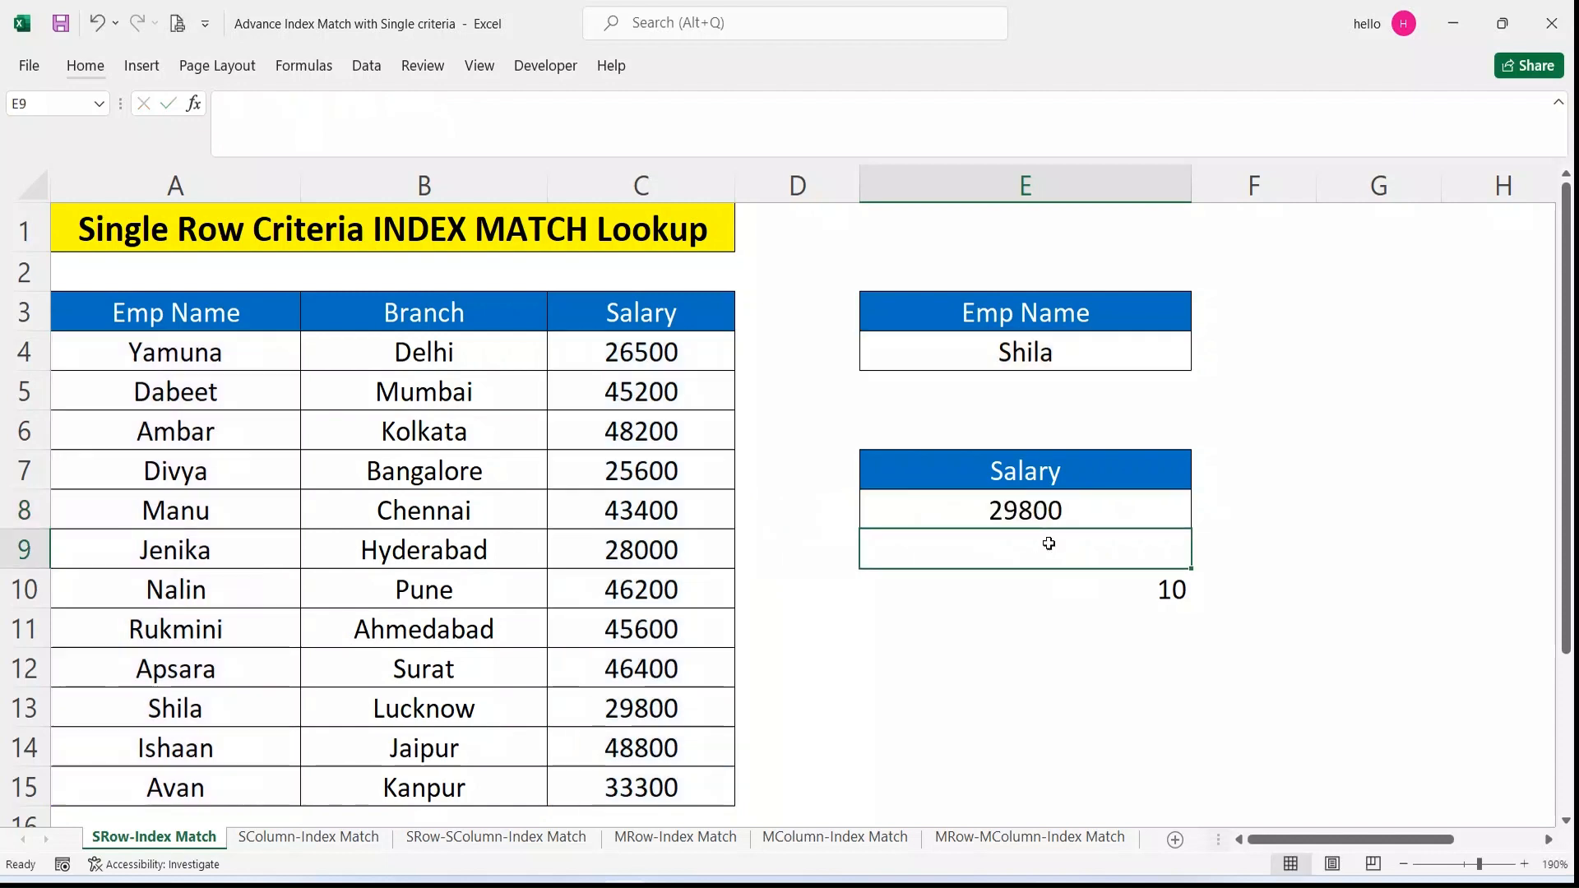
Review the single-column lookup formula in G10 on the SColumn-Index Match sheet, including its MATCH column number.
left_click(309, 837)
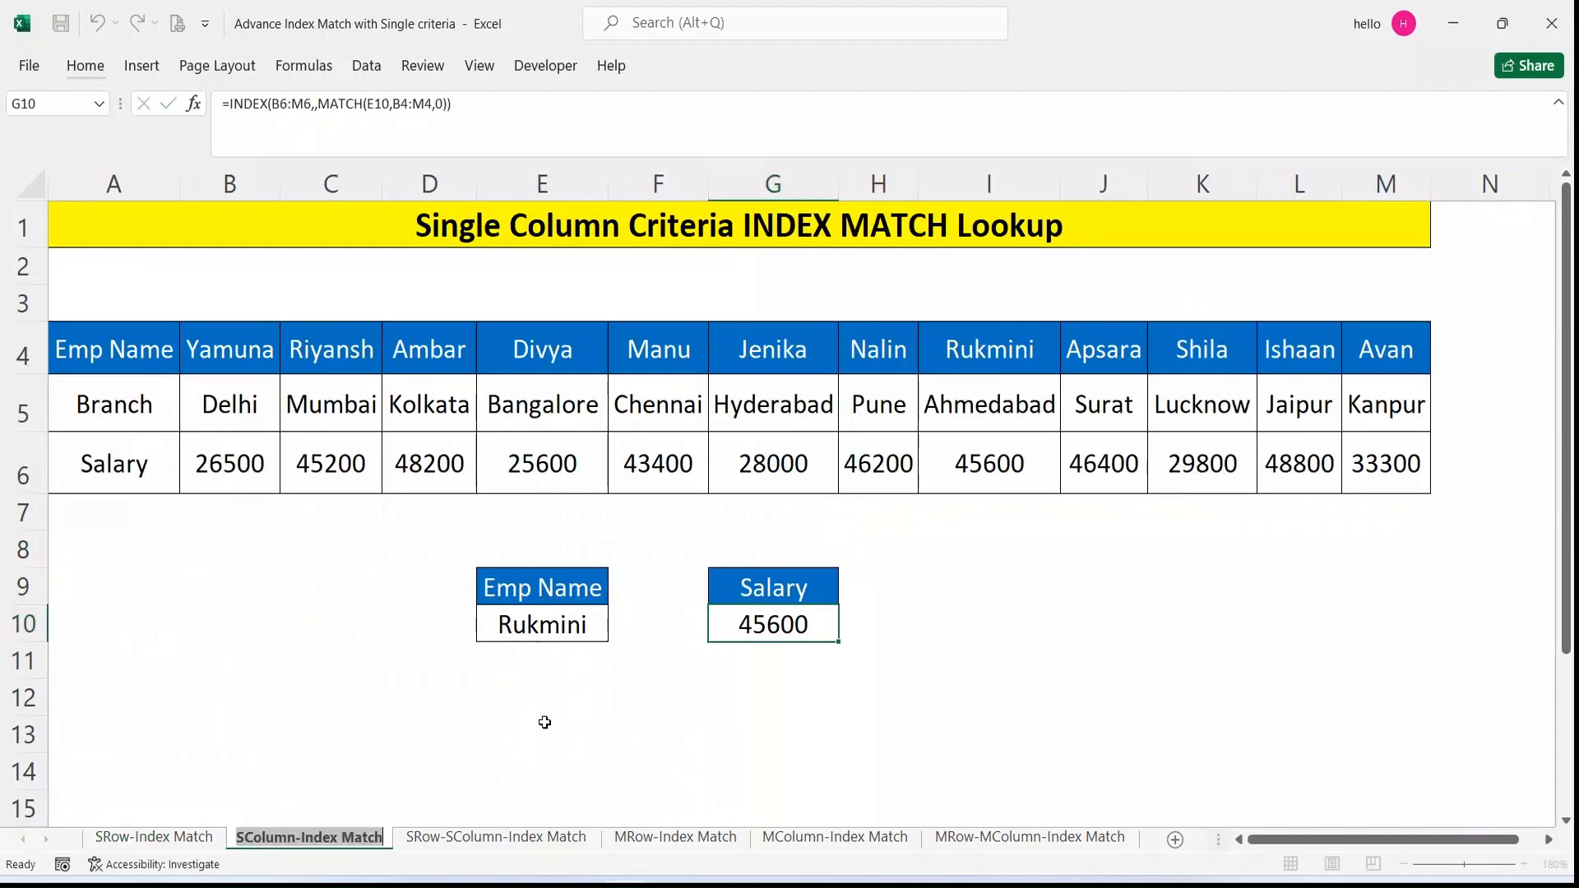
left_click(535, 611)
left_click(810, 632)
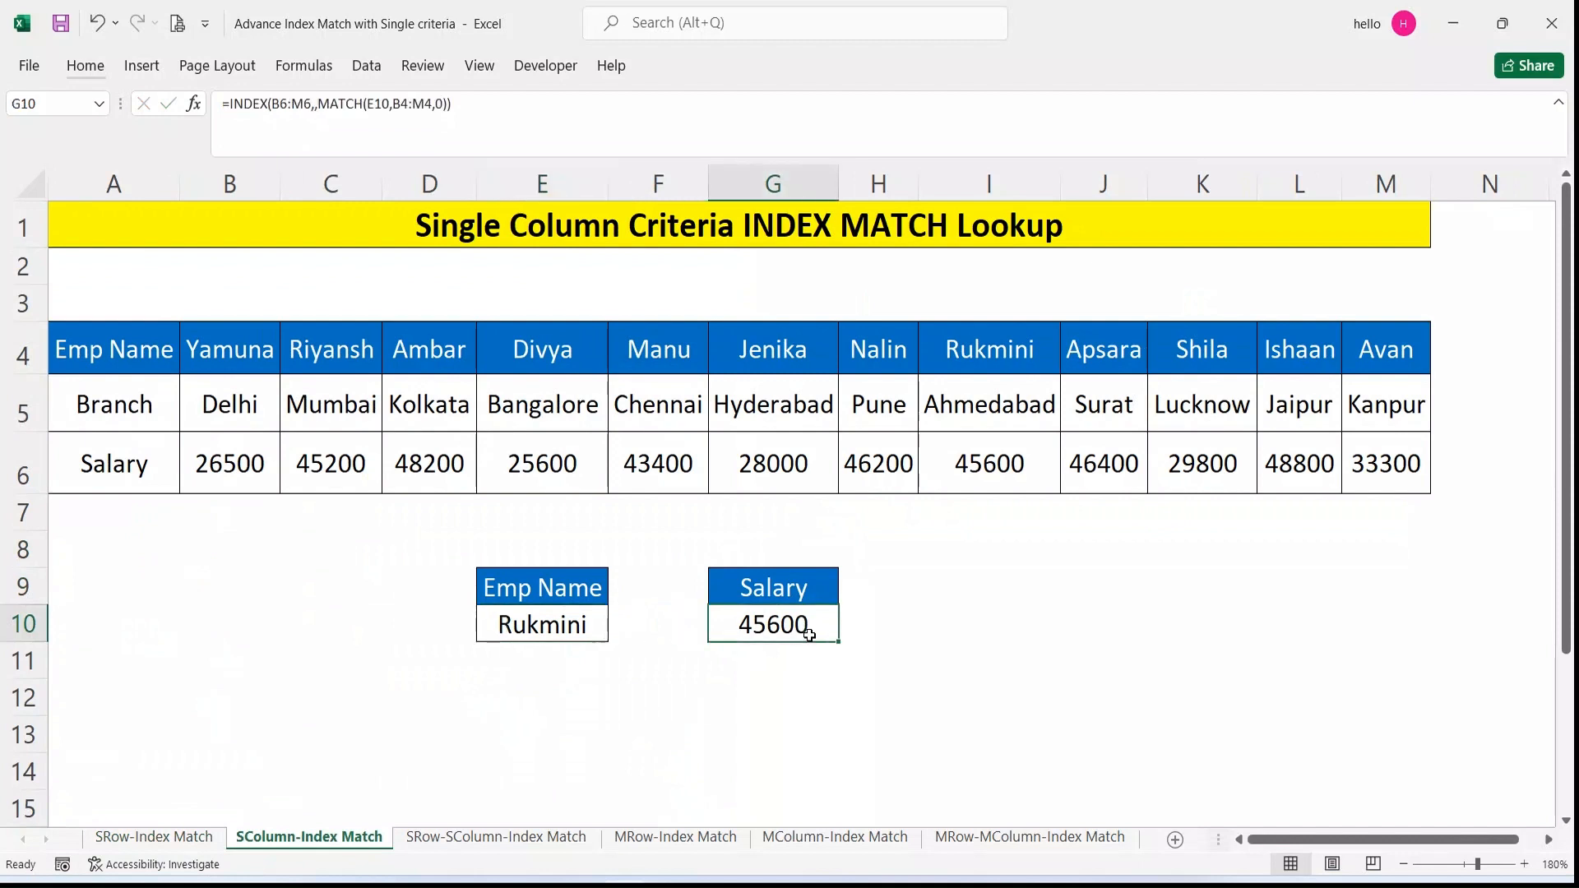
double_click(813, 636)
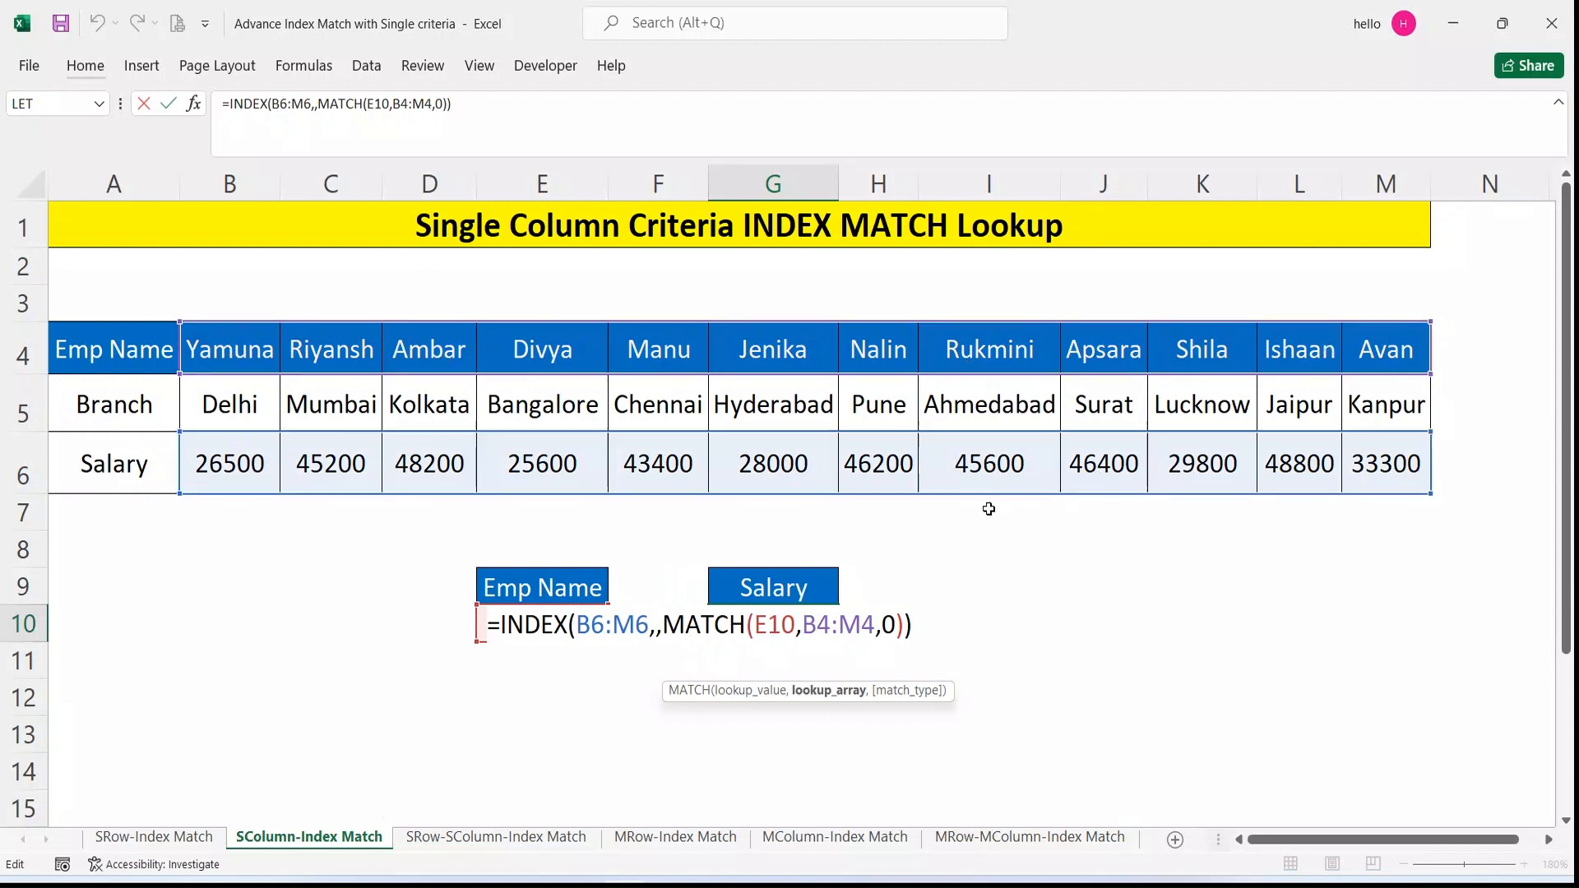
key("Return")
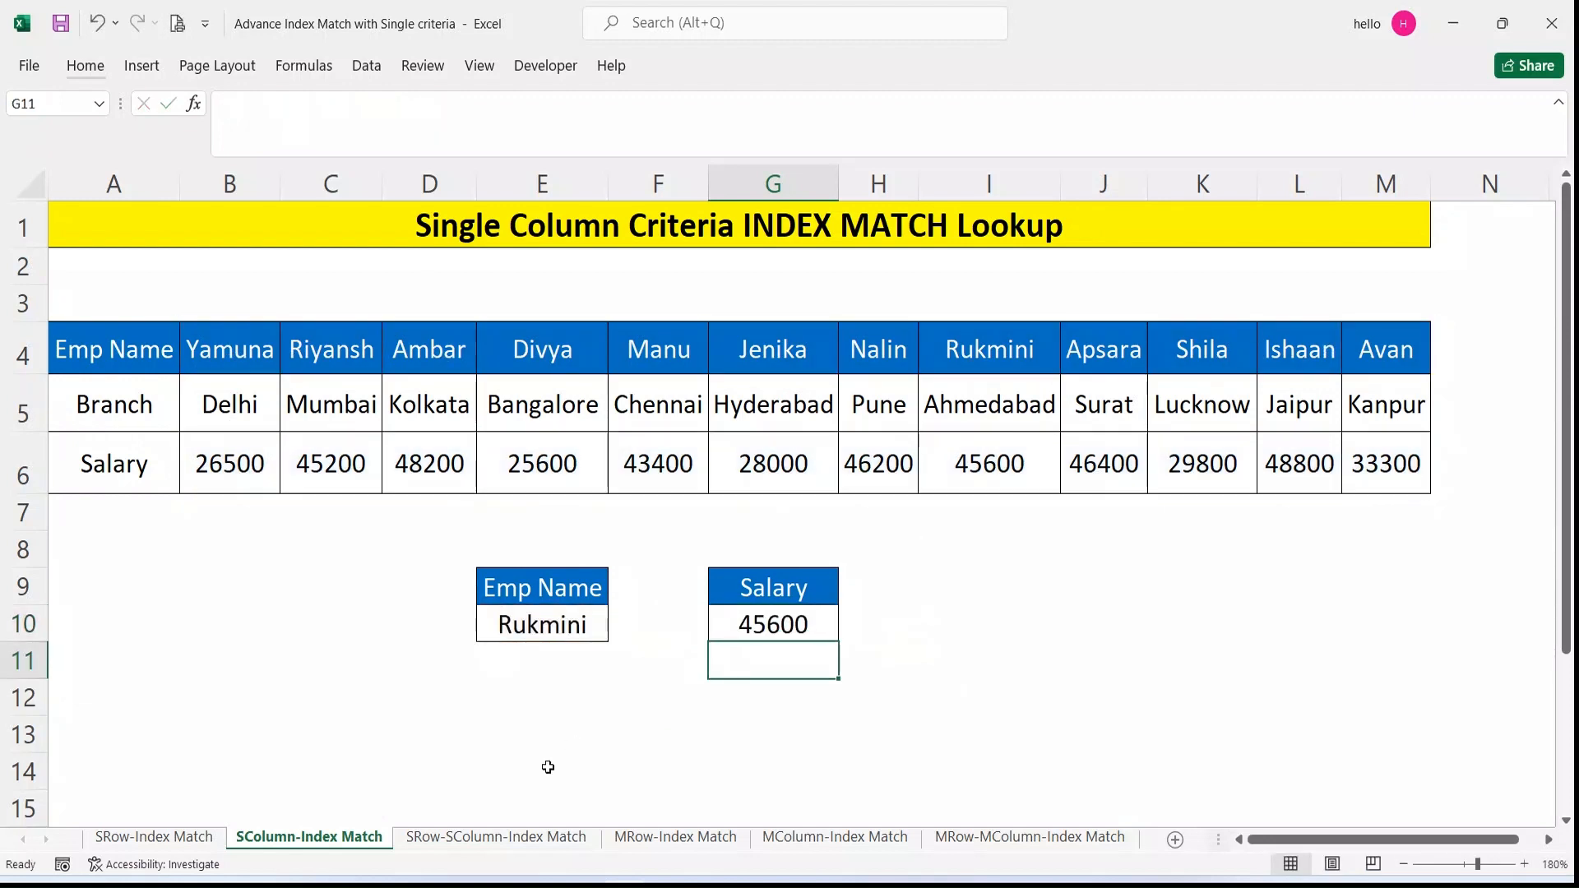
On the SRow-SColumn-Index Match sheet, start an INDEX formula in I12 with the sales range B4:G15 as the array.
left_click(511, 839)
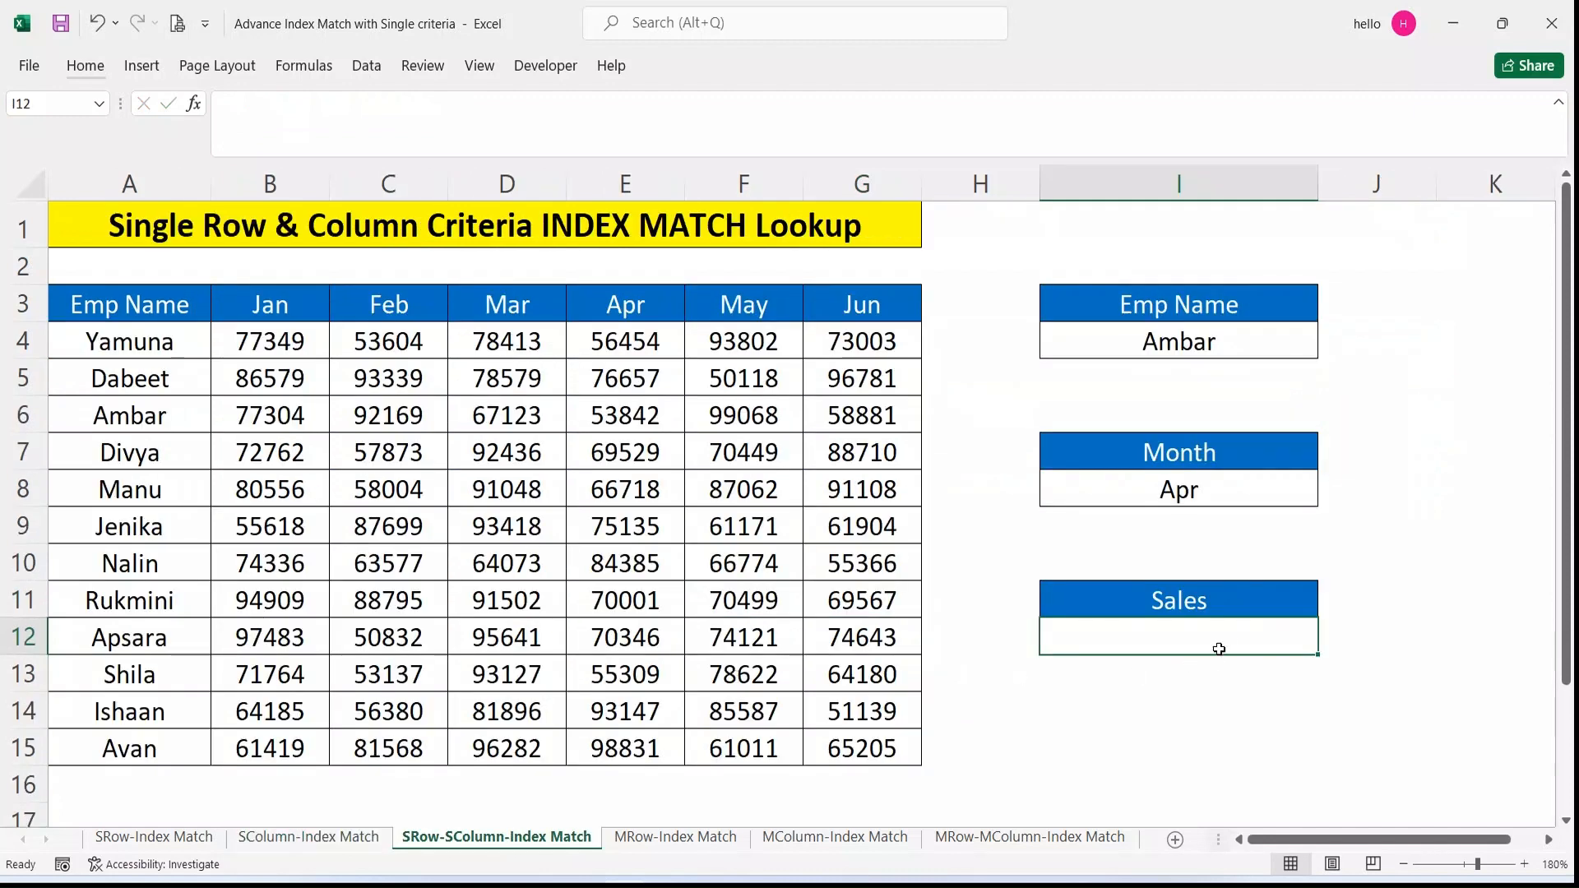
type("=")
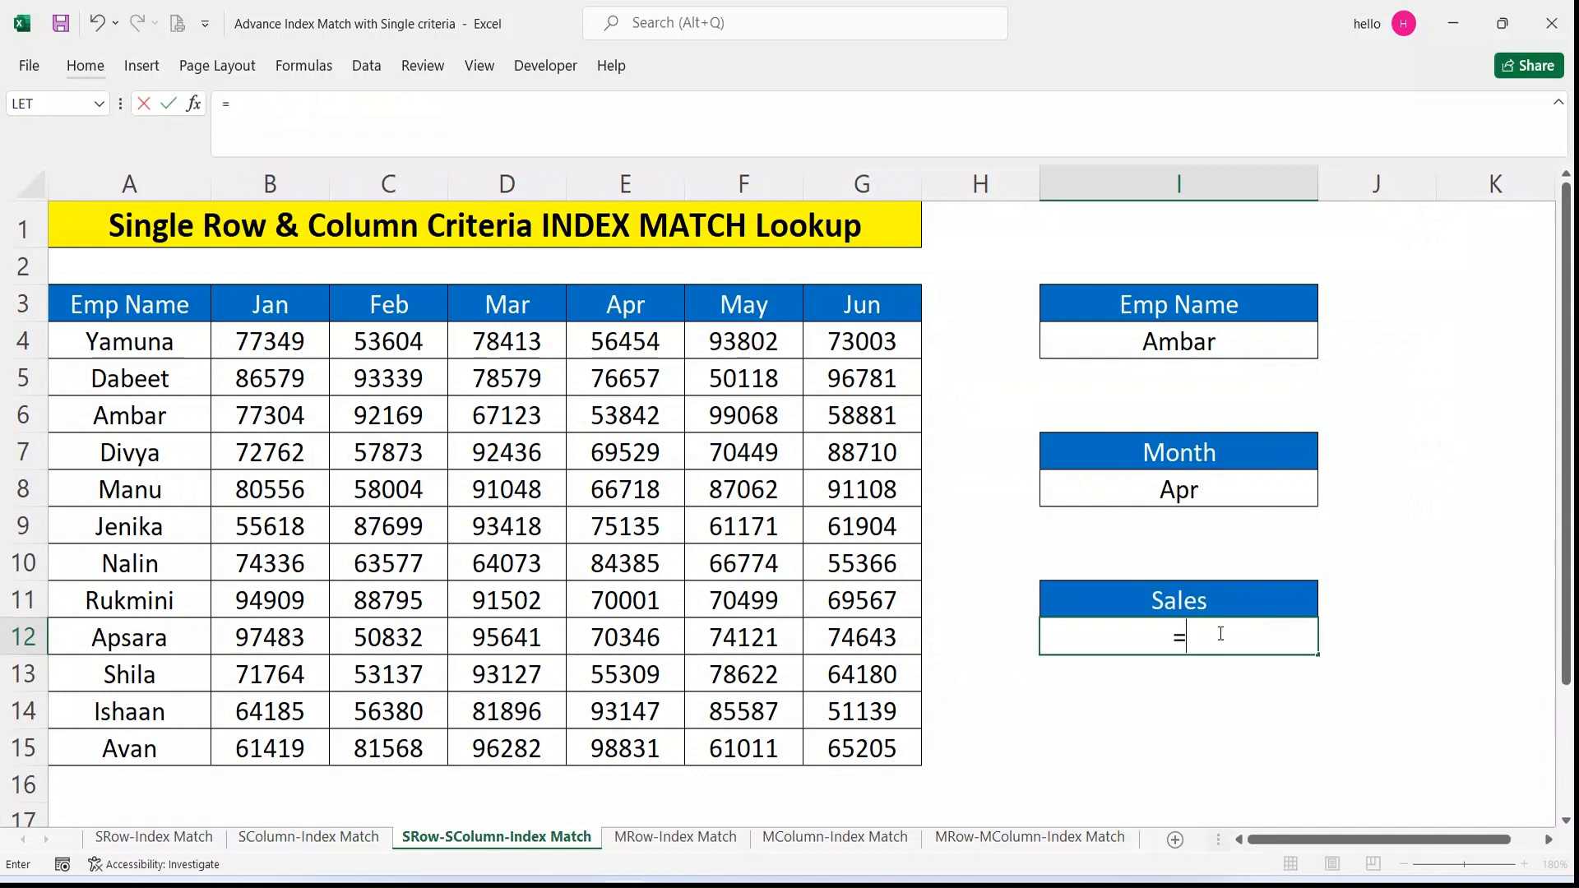
type("ind")
key("Tab")
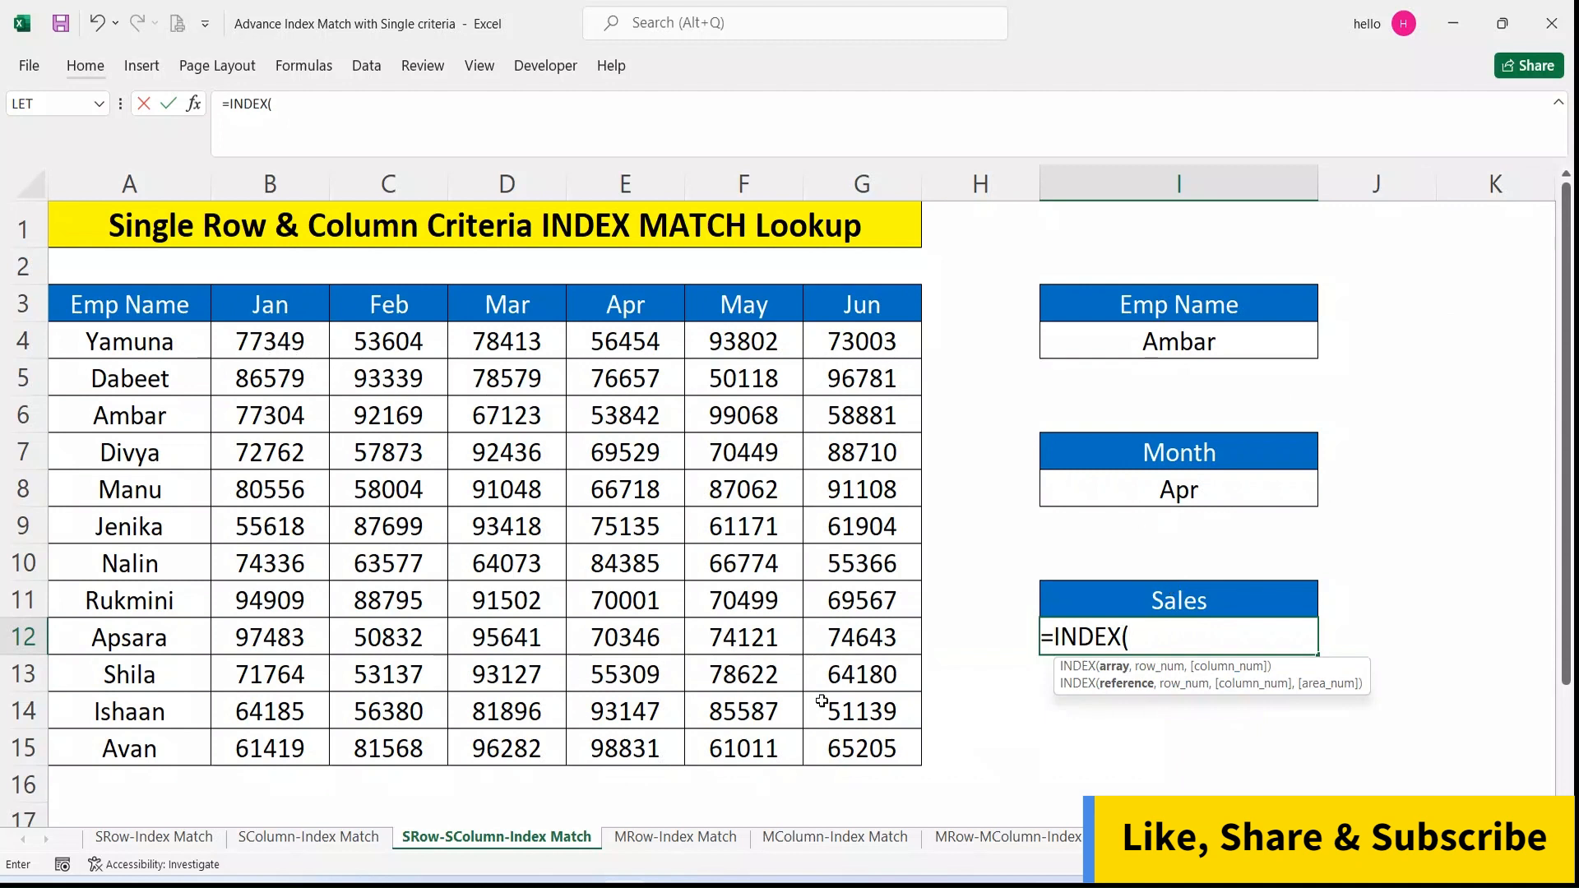
left_click_drag(271, 354, 848, 736)
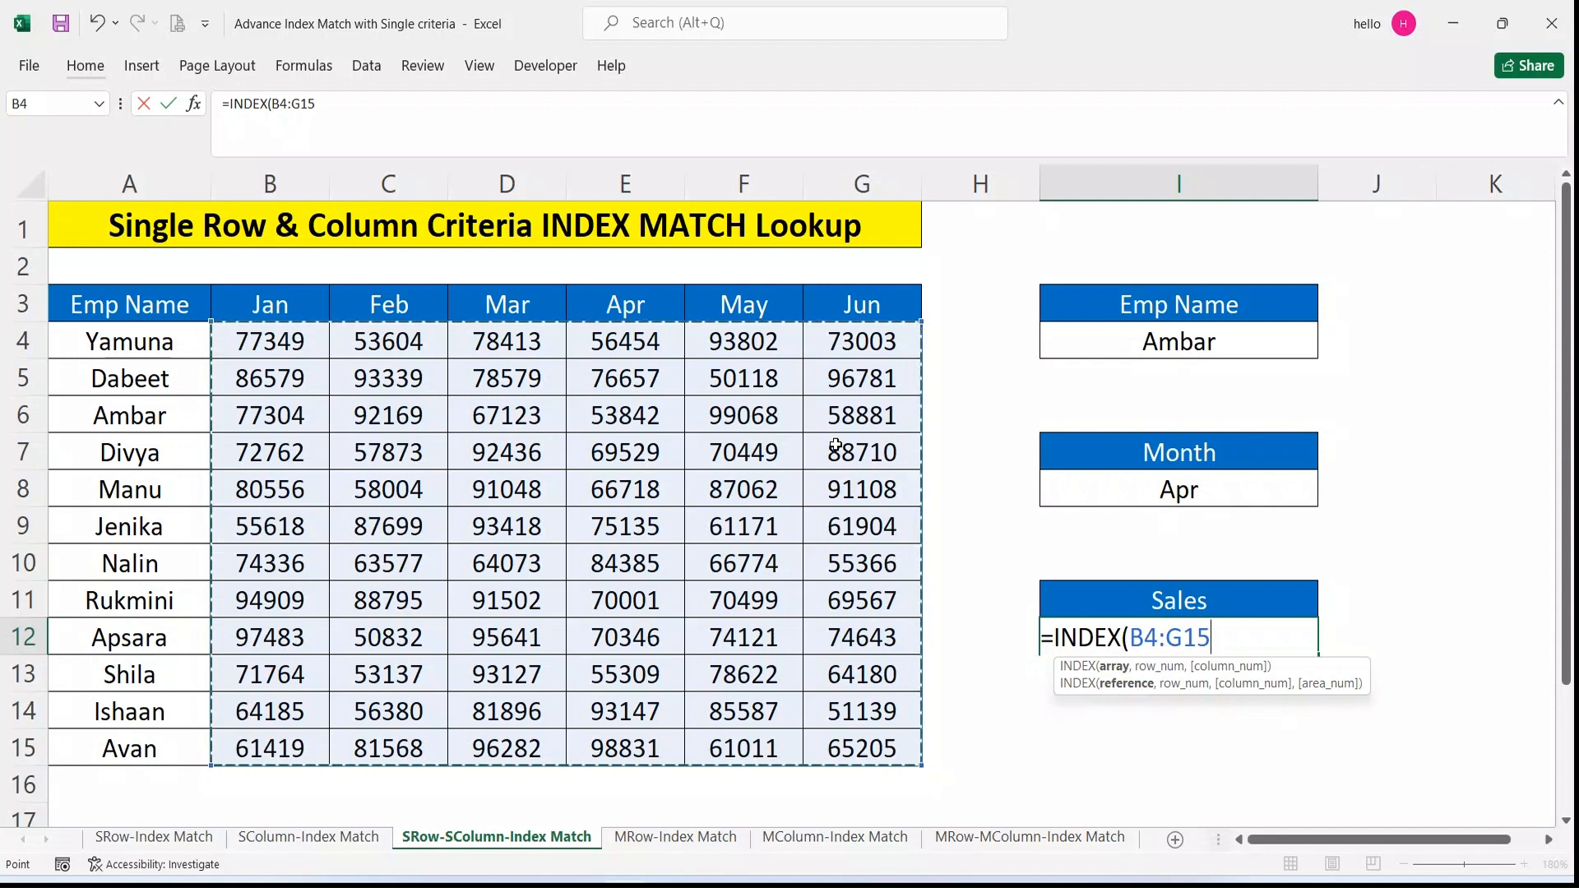
type(",")
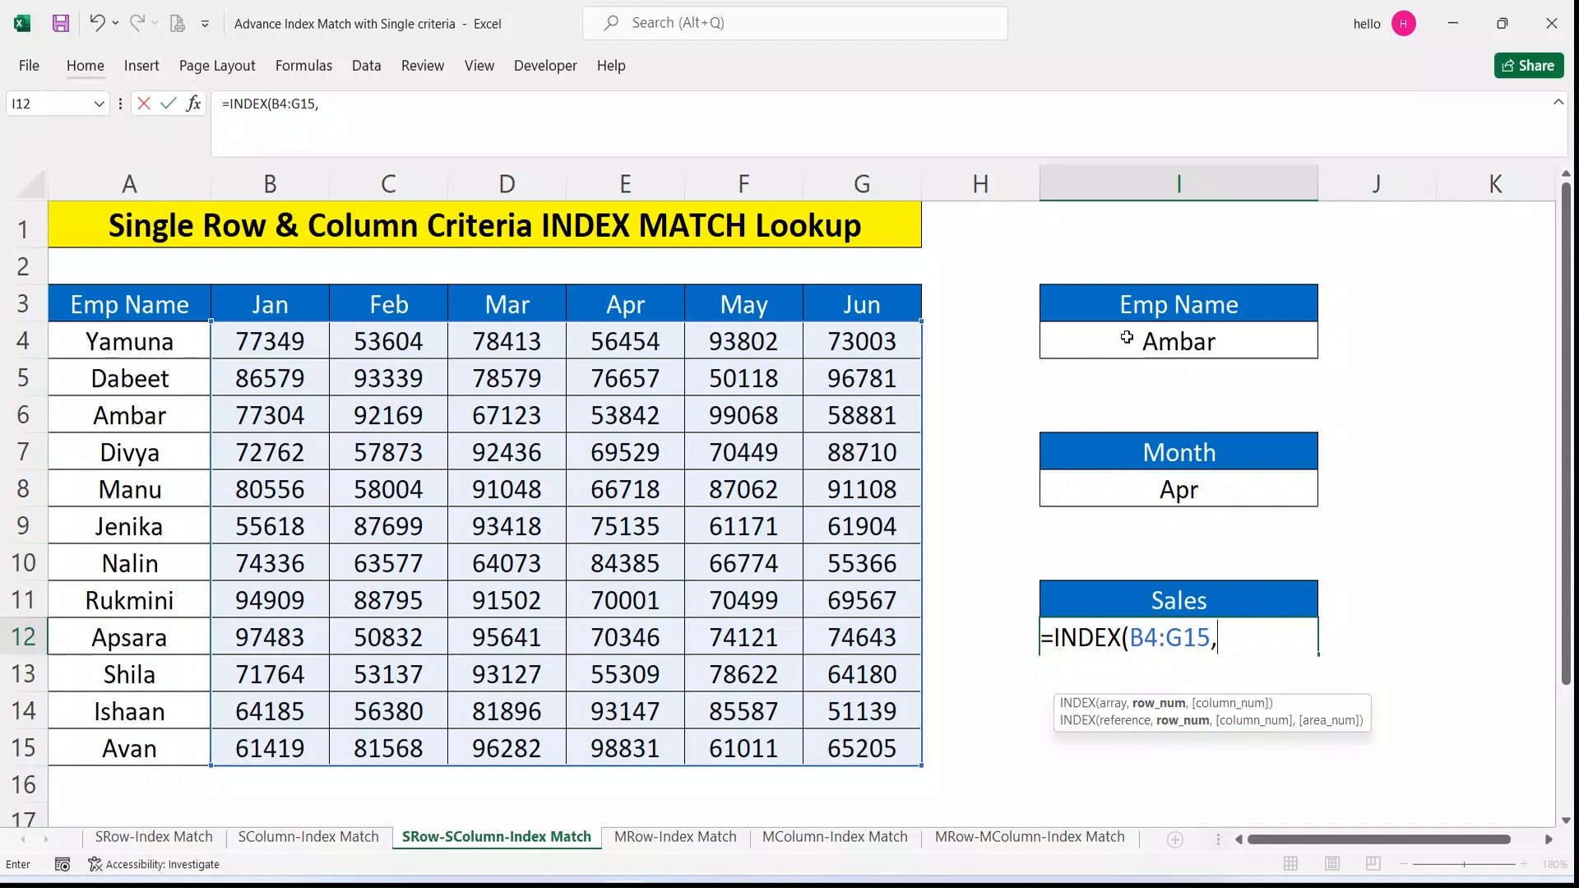
Add MATCH(I4,A4:A15,0) as the row number of the I12 INDEX formula.
type("ma")
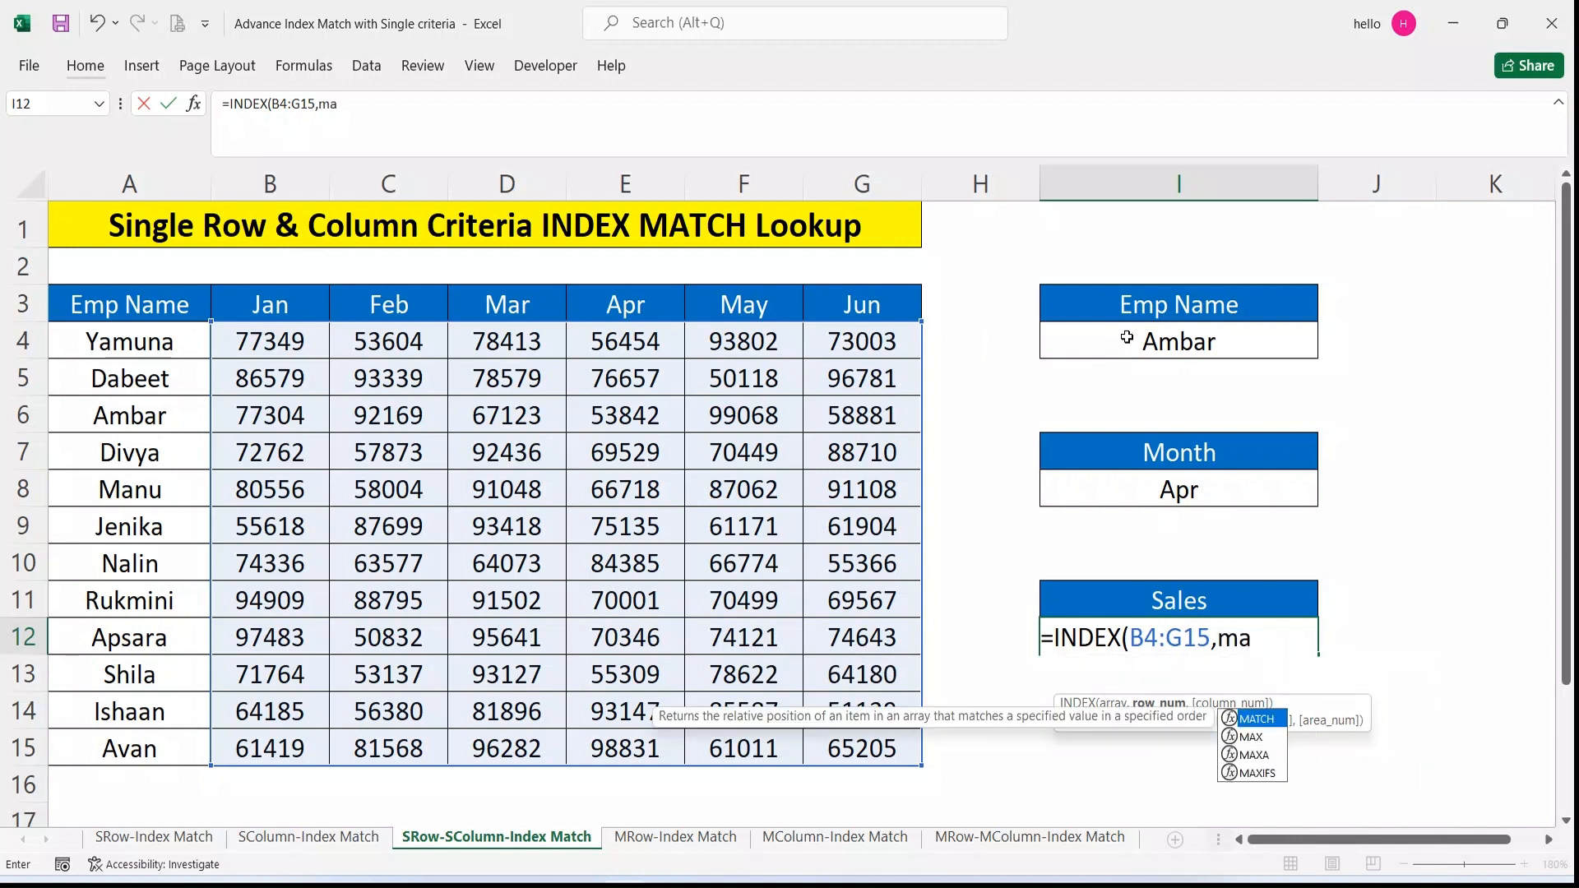
key("Tab")
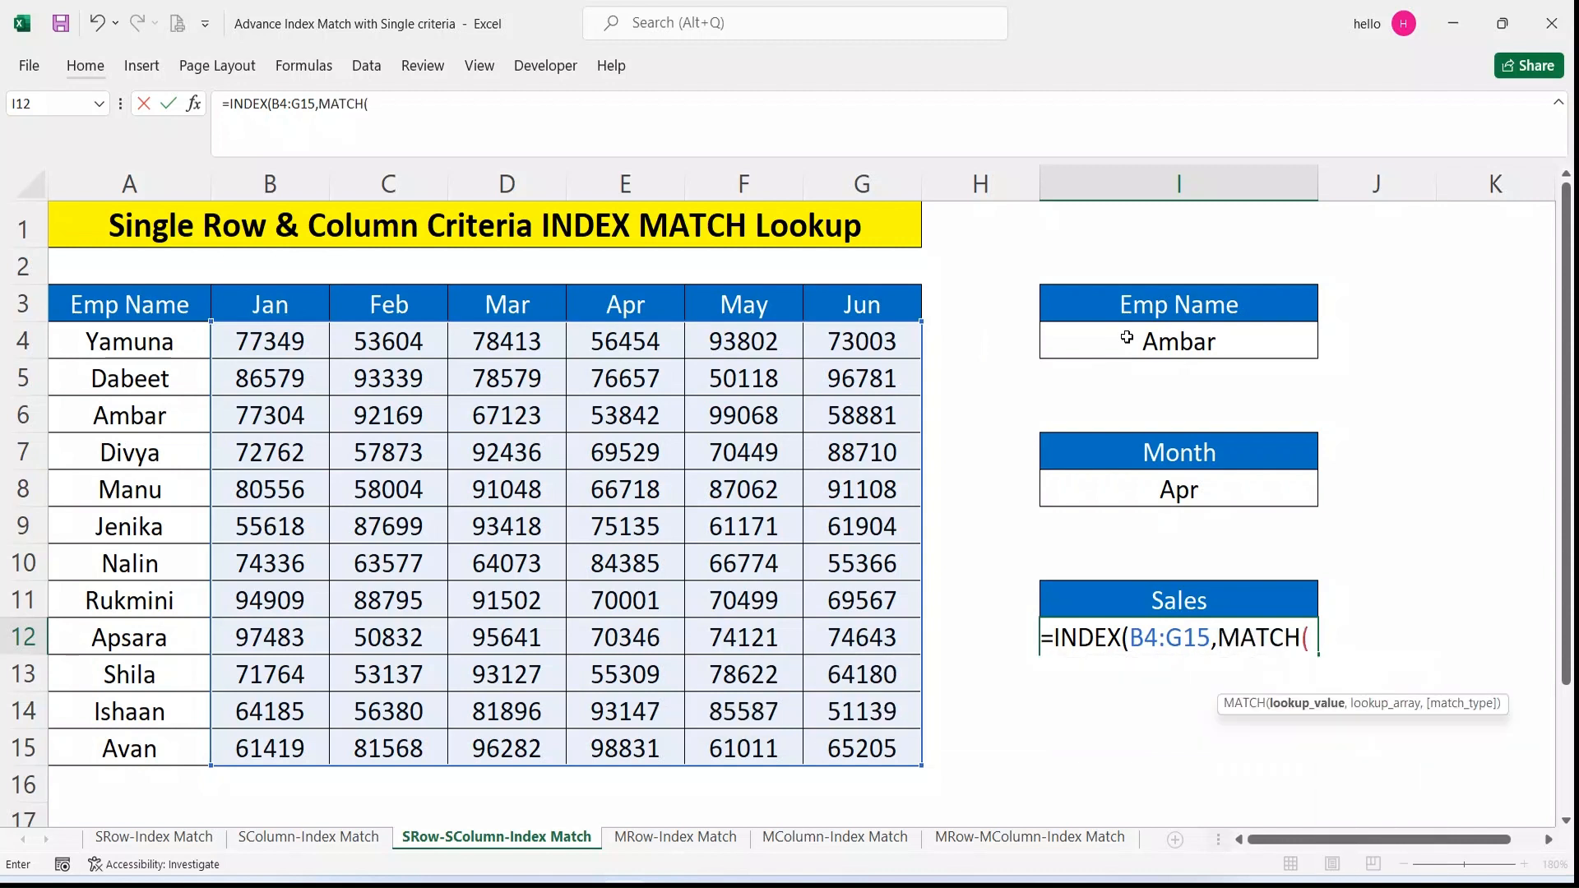
left_click(1267, 345)
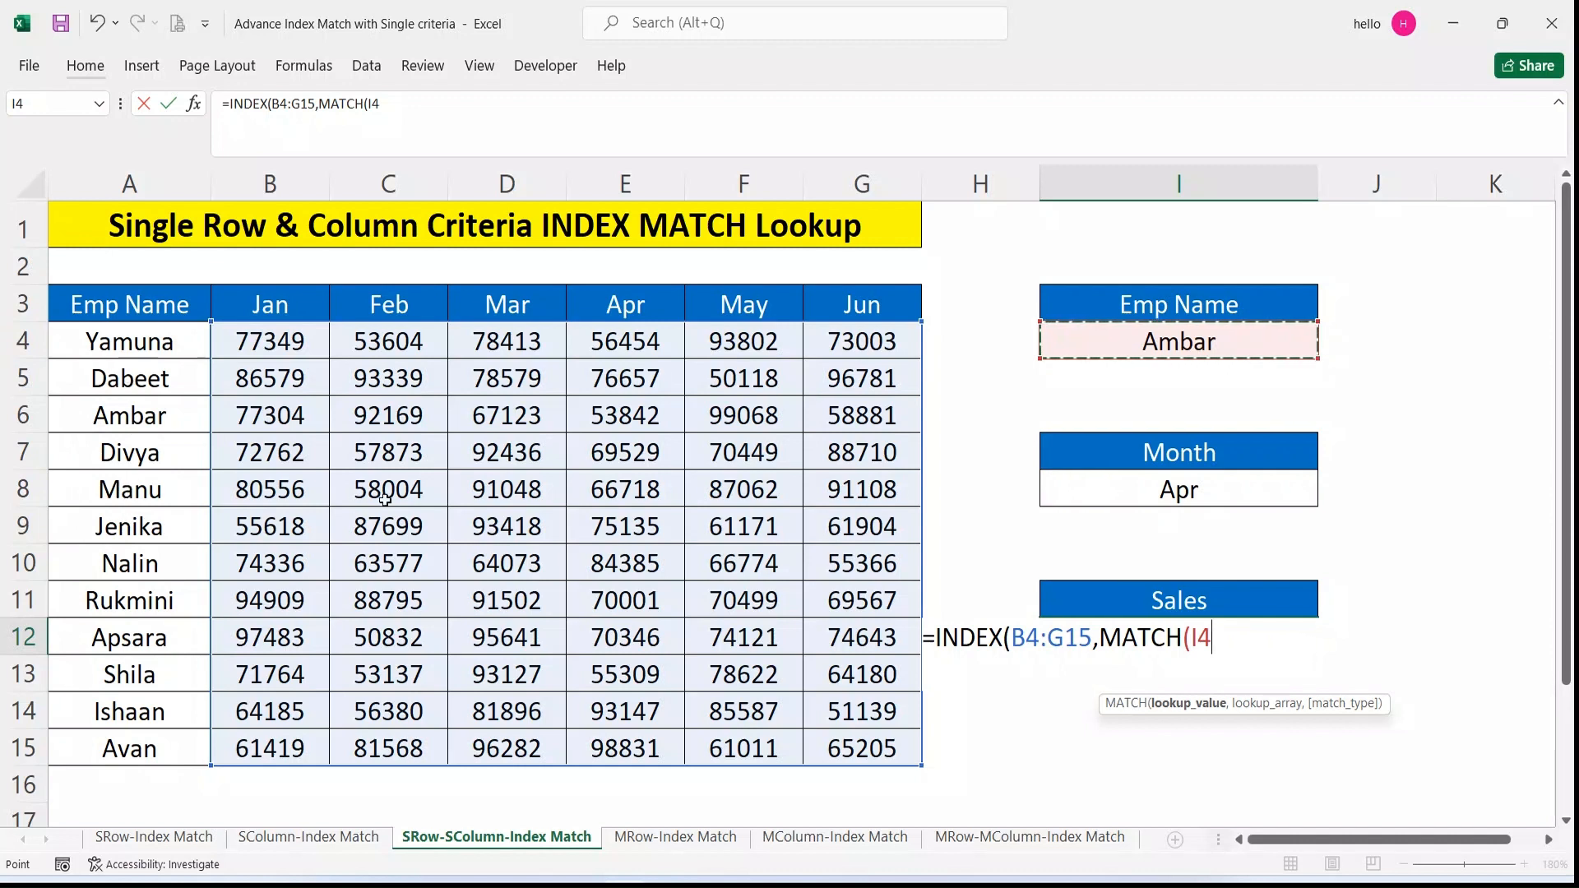
type(",")
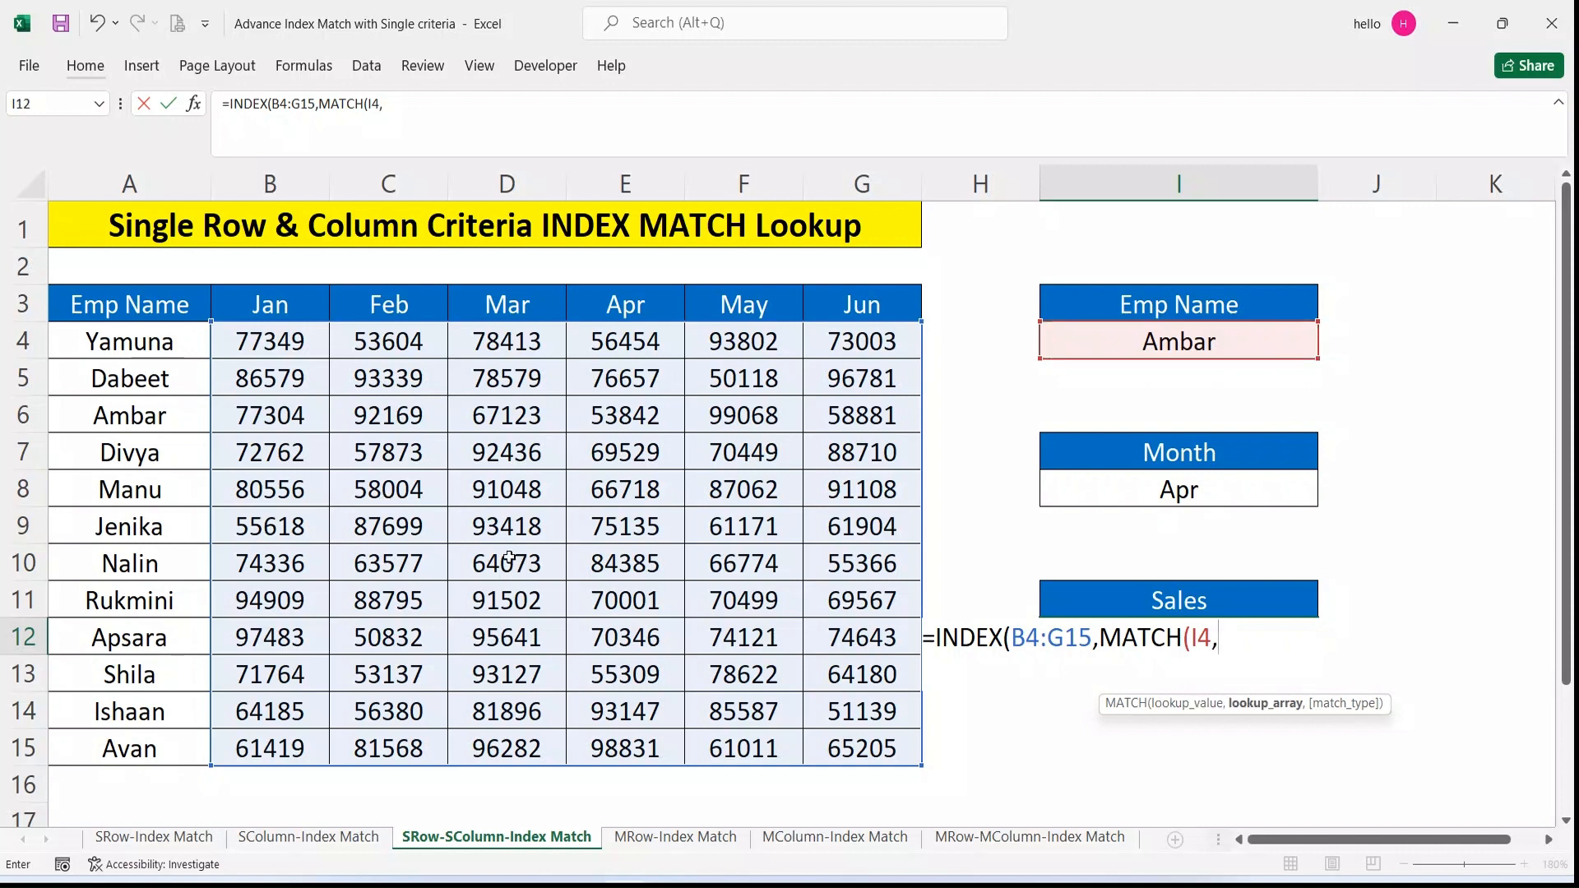
left_click_drag(190, 348, 170, 741)
type(",0")
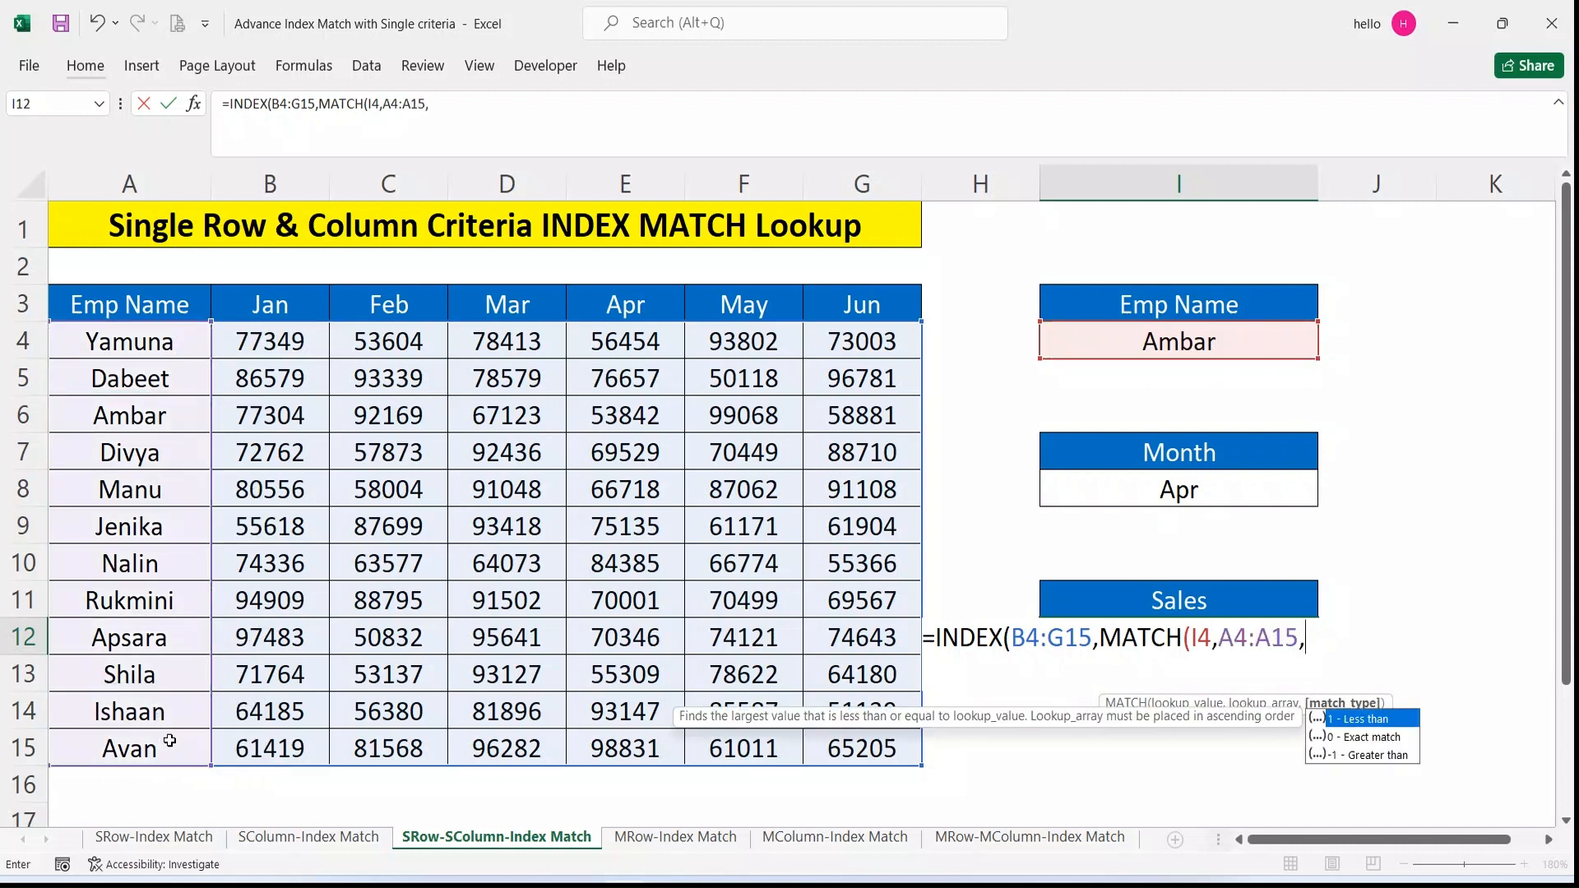
type(")")
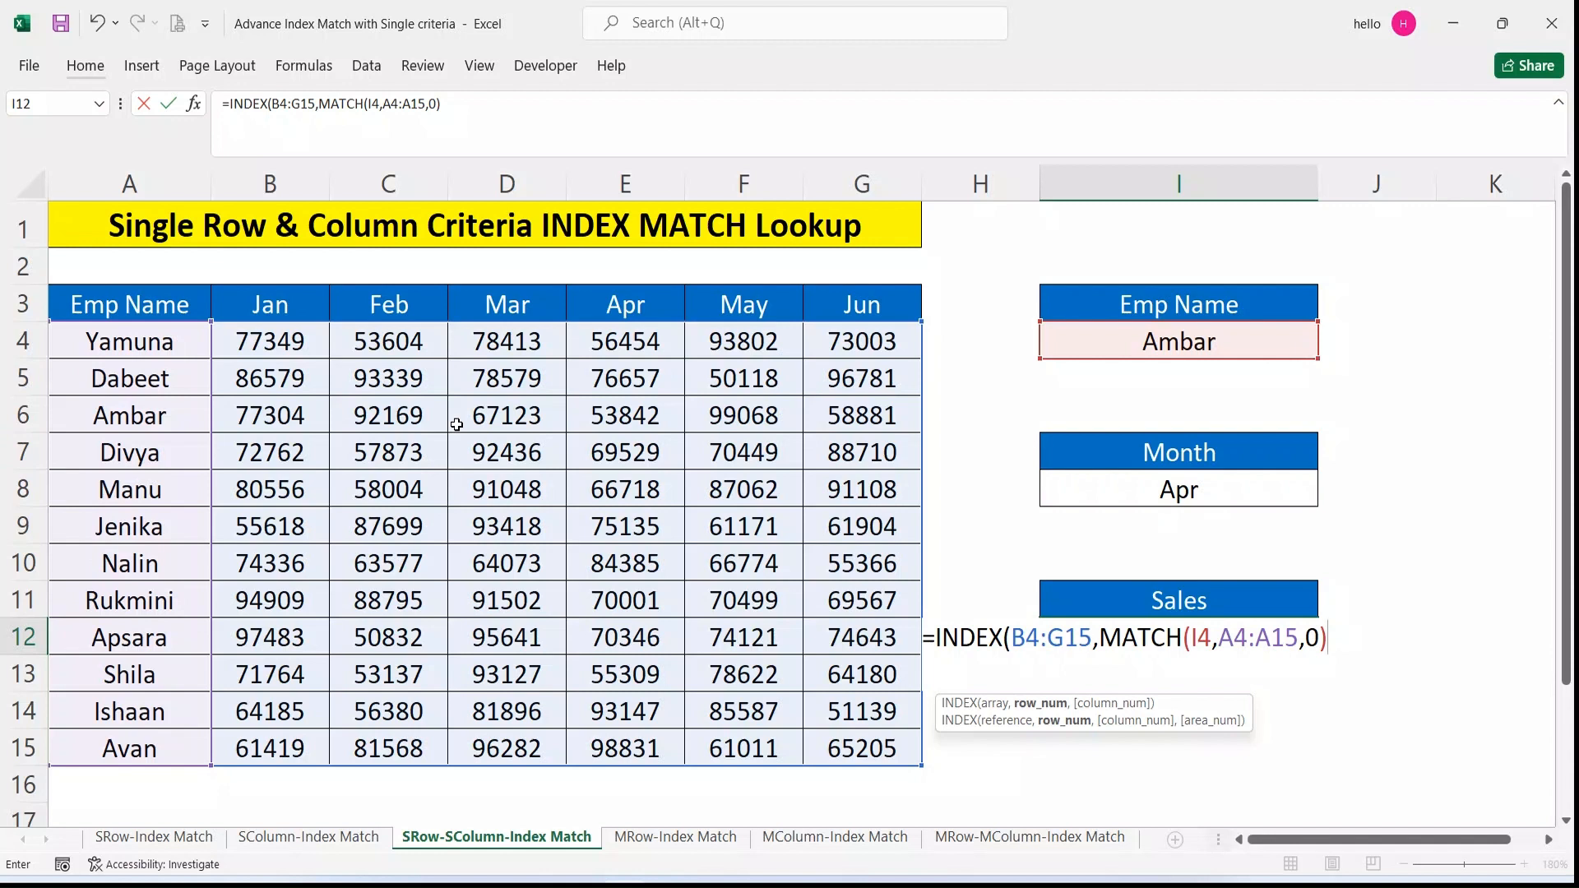
Add MATCH(I8,B3:G3,0) as the column number and complete the I12 formula as =INDEX(B4:G15,MATCH(I4,A4:A15,0),MATCH(I8,B3:G3,0)).
type(",")
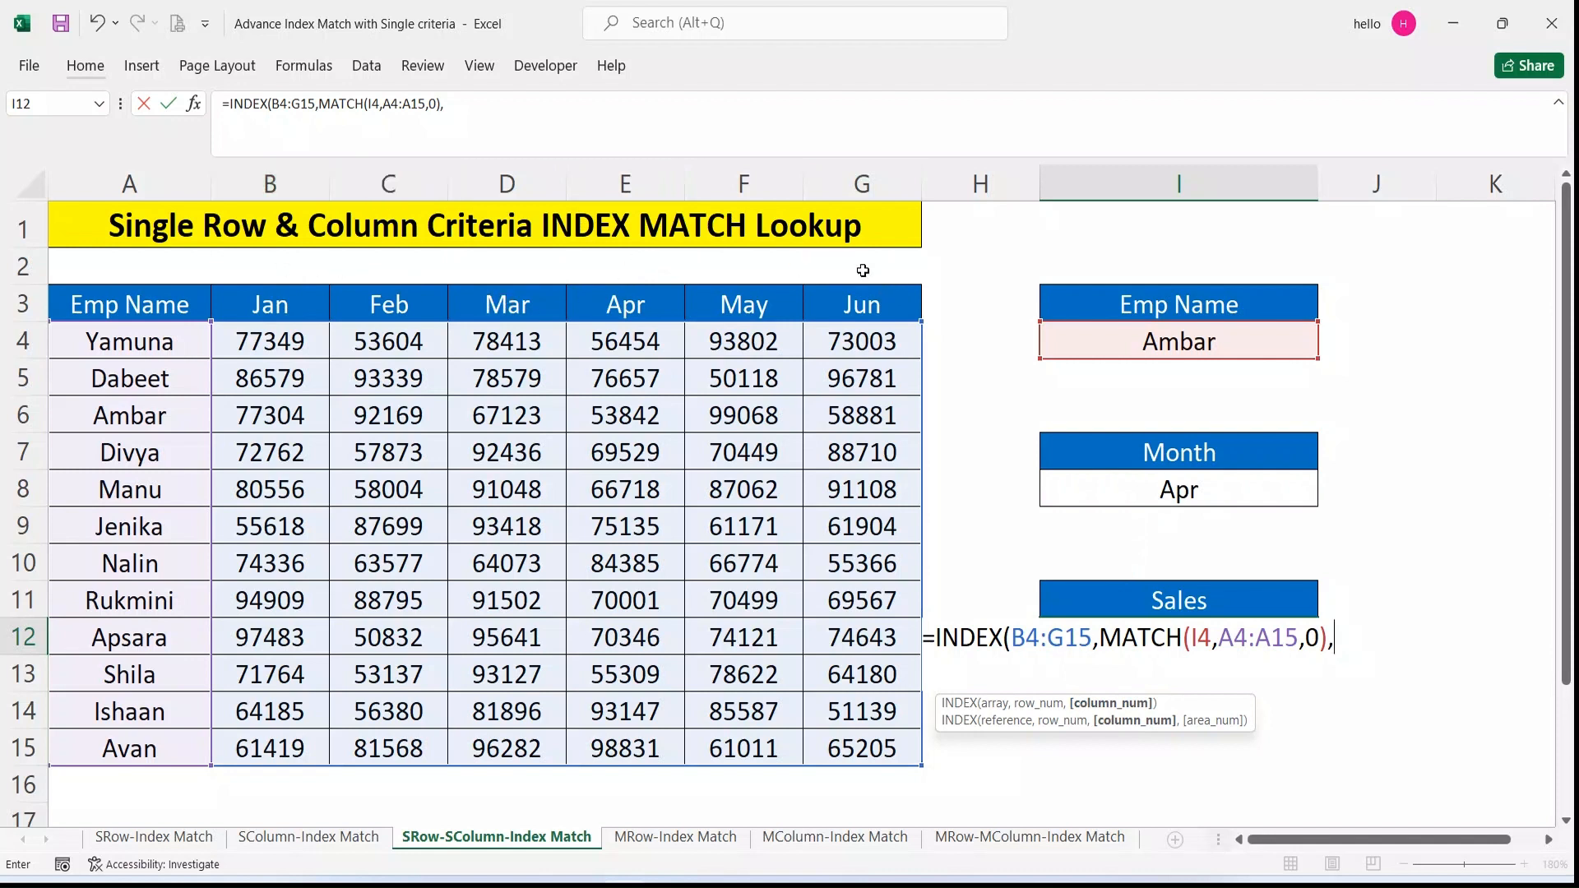
type("m")
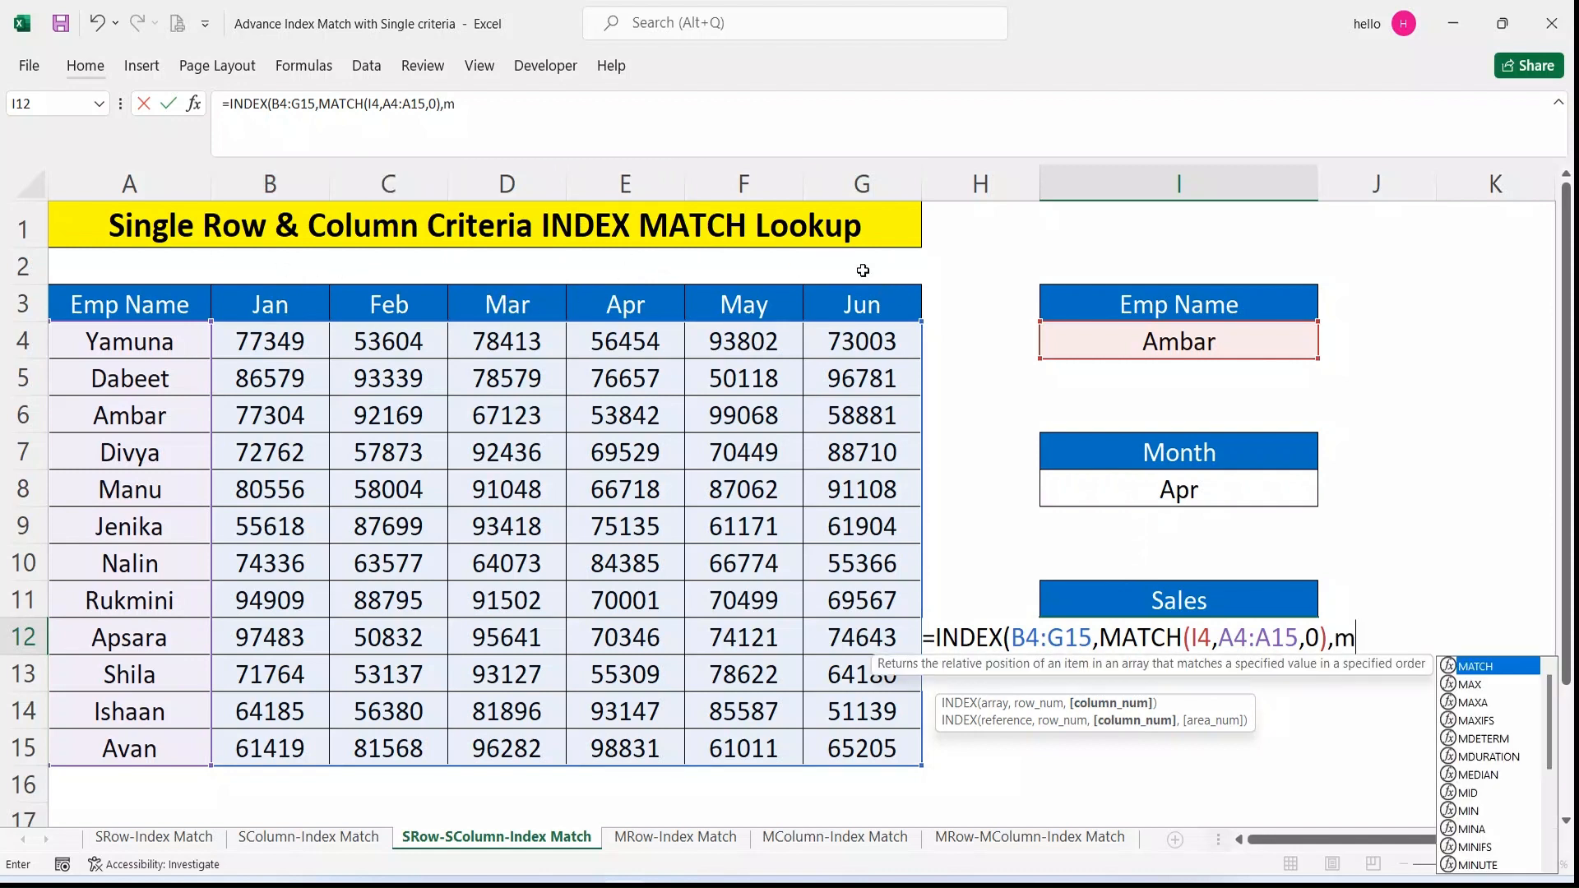
key("Tab")
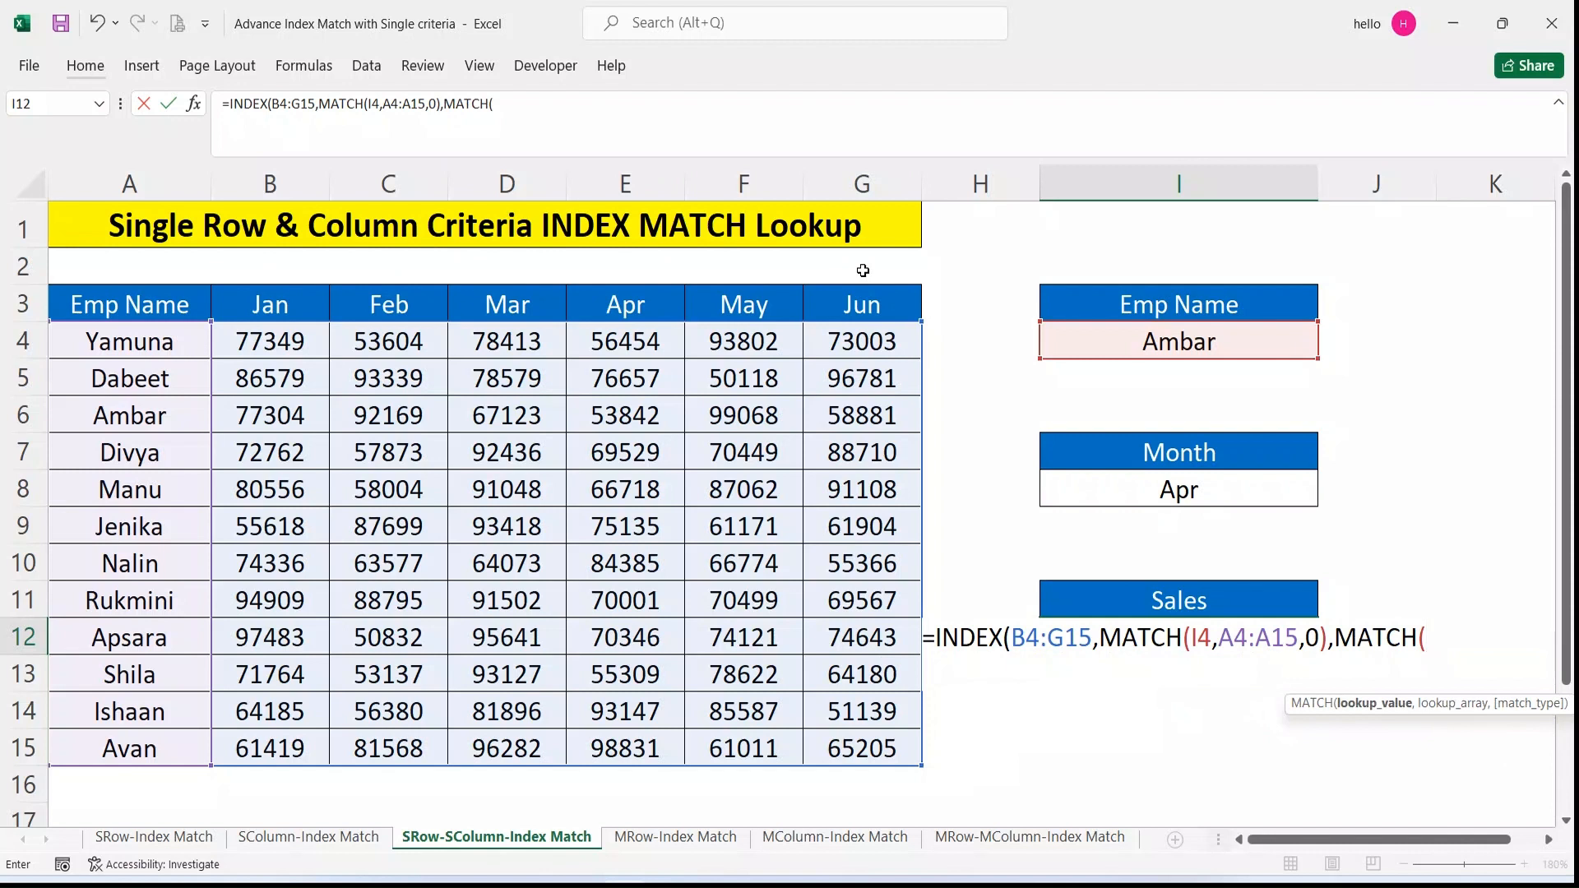
left_click(1244, 478)
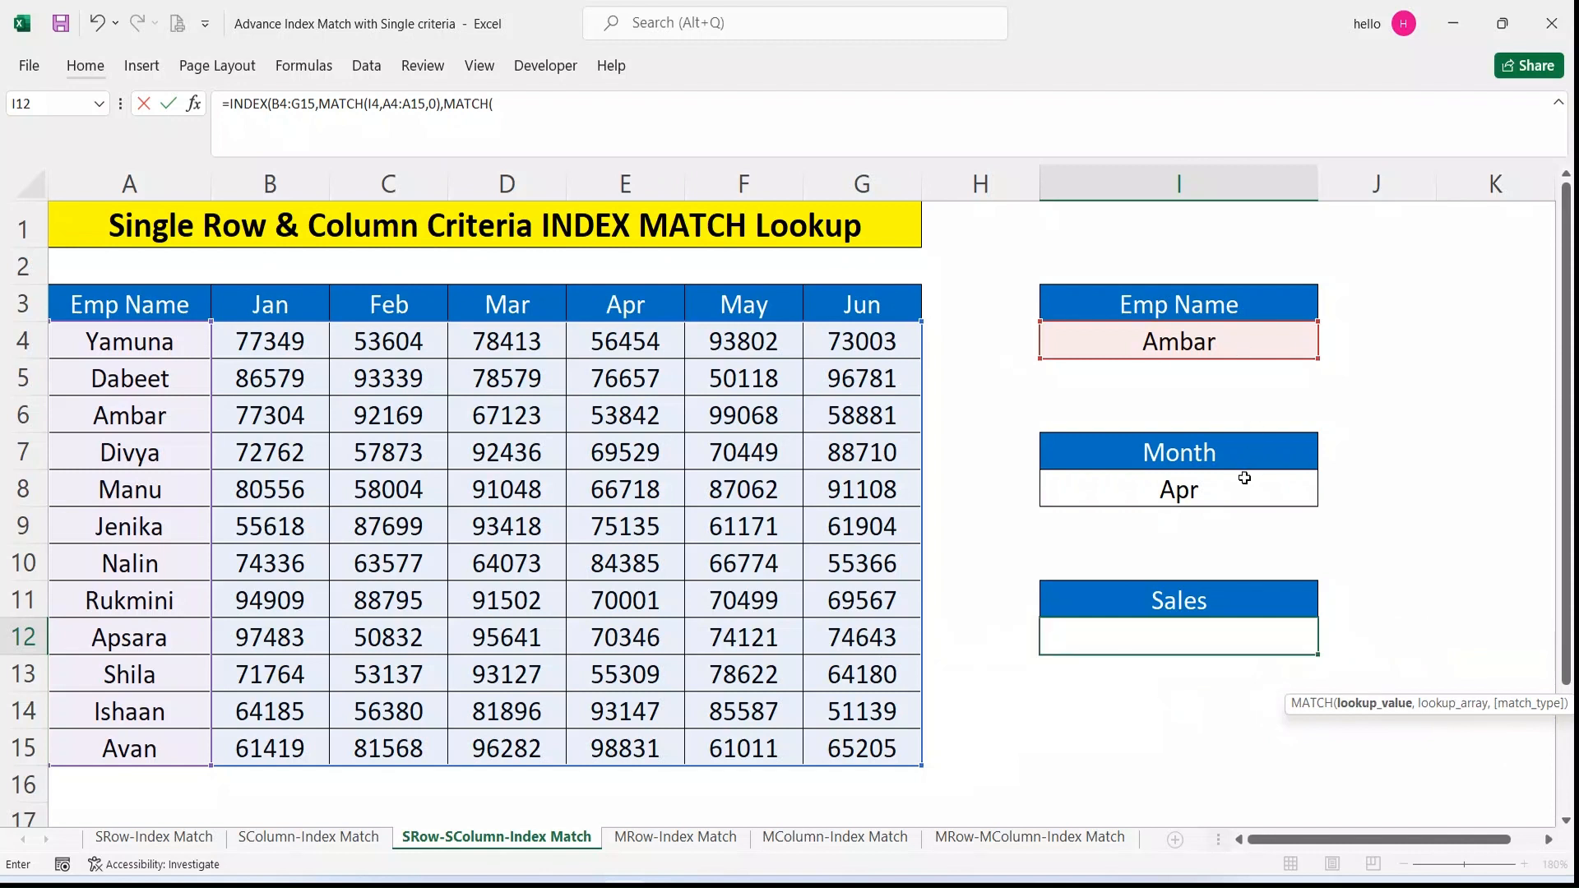
type(",")
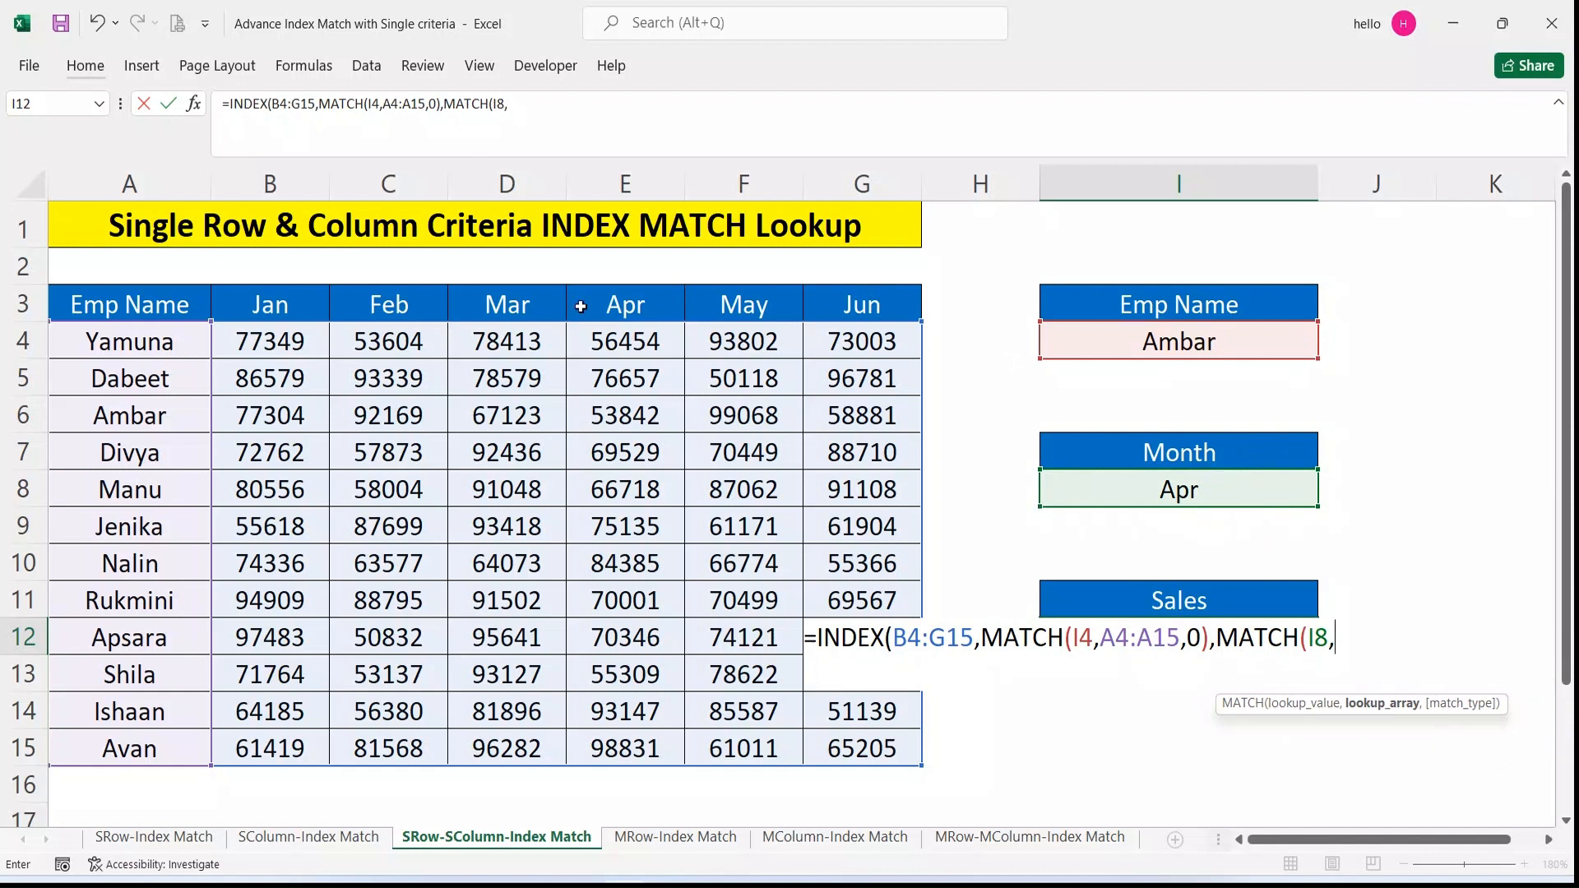
left_click(280, 305)
left_click_drag(280, 305, 904, 308)
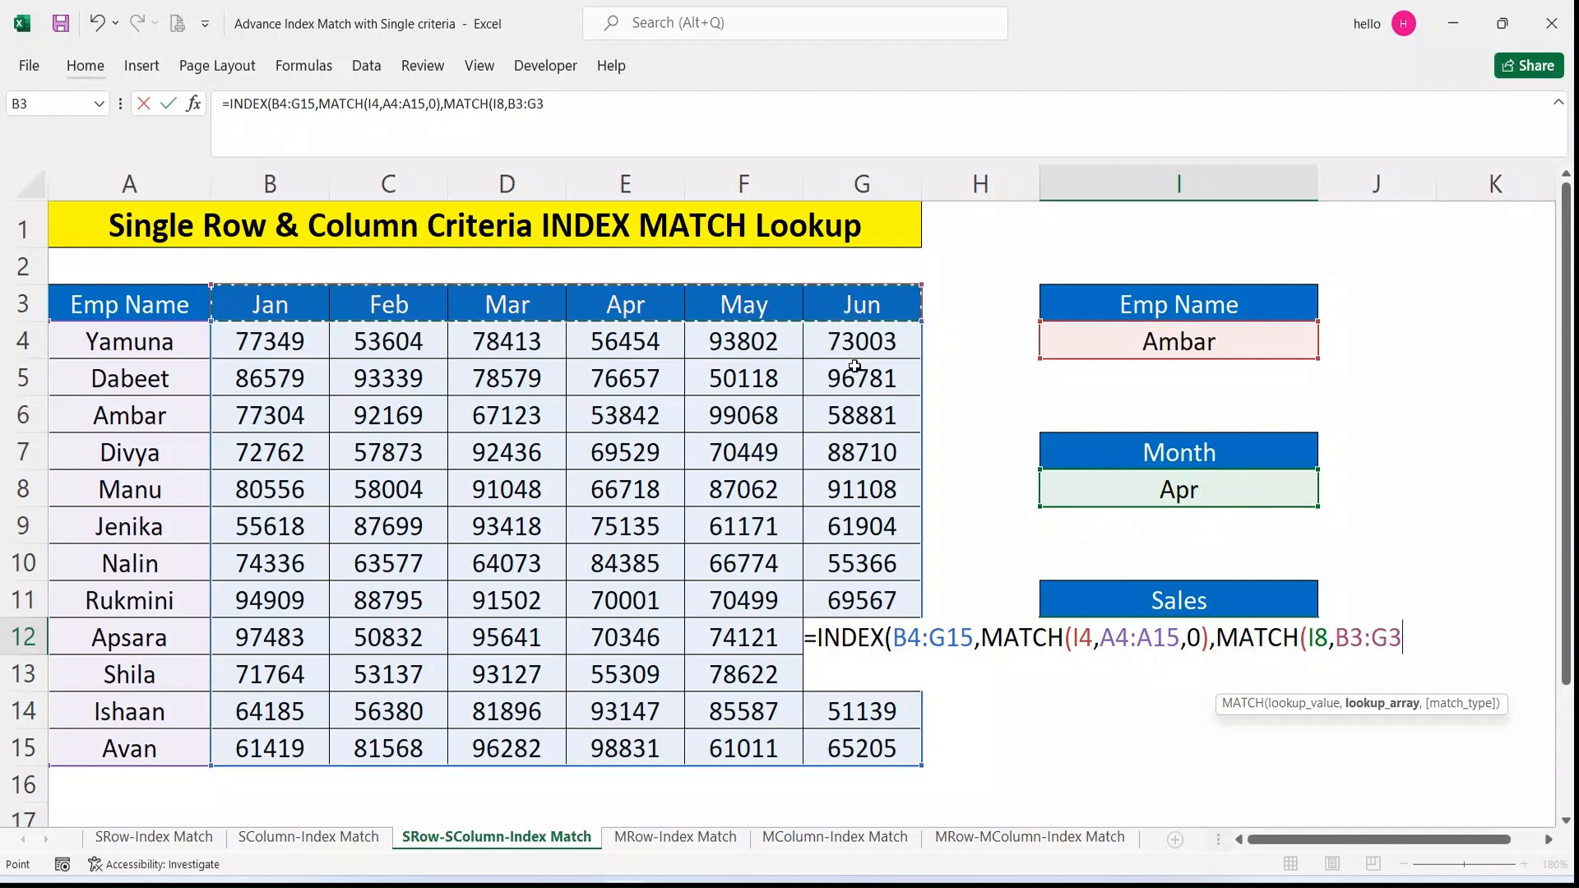
type(",")
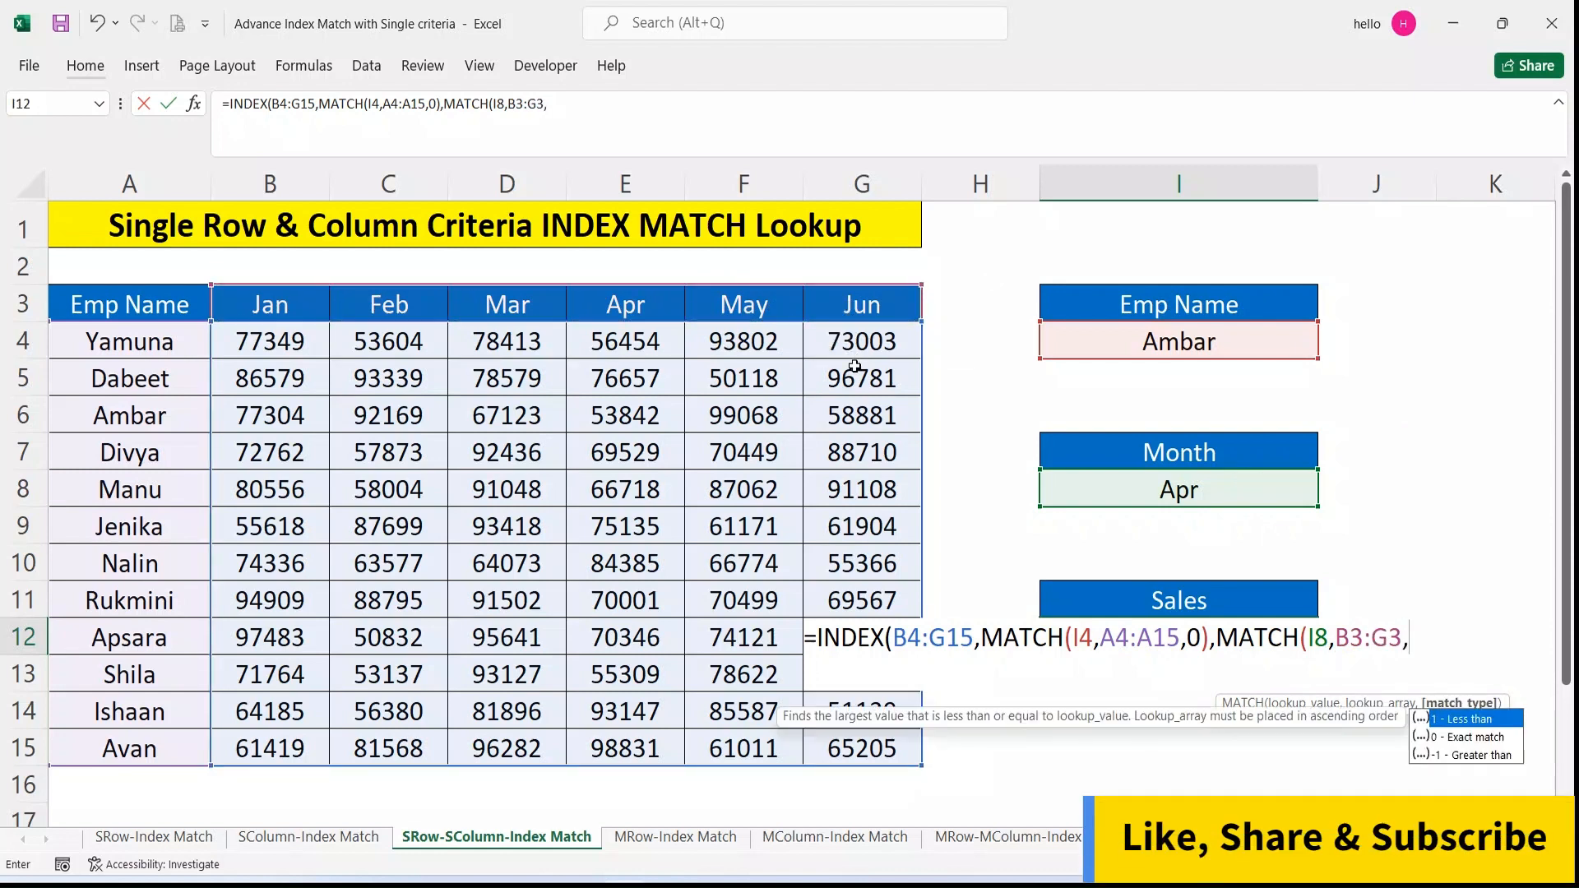
type("0)")
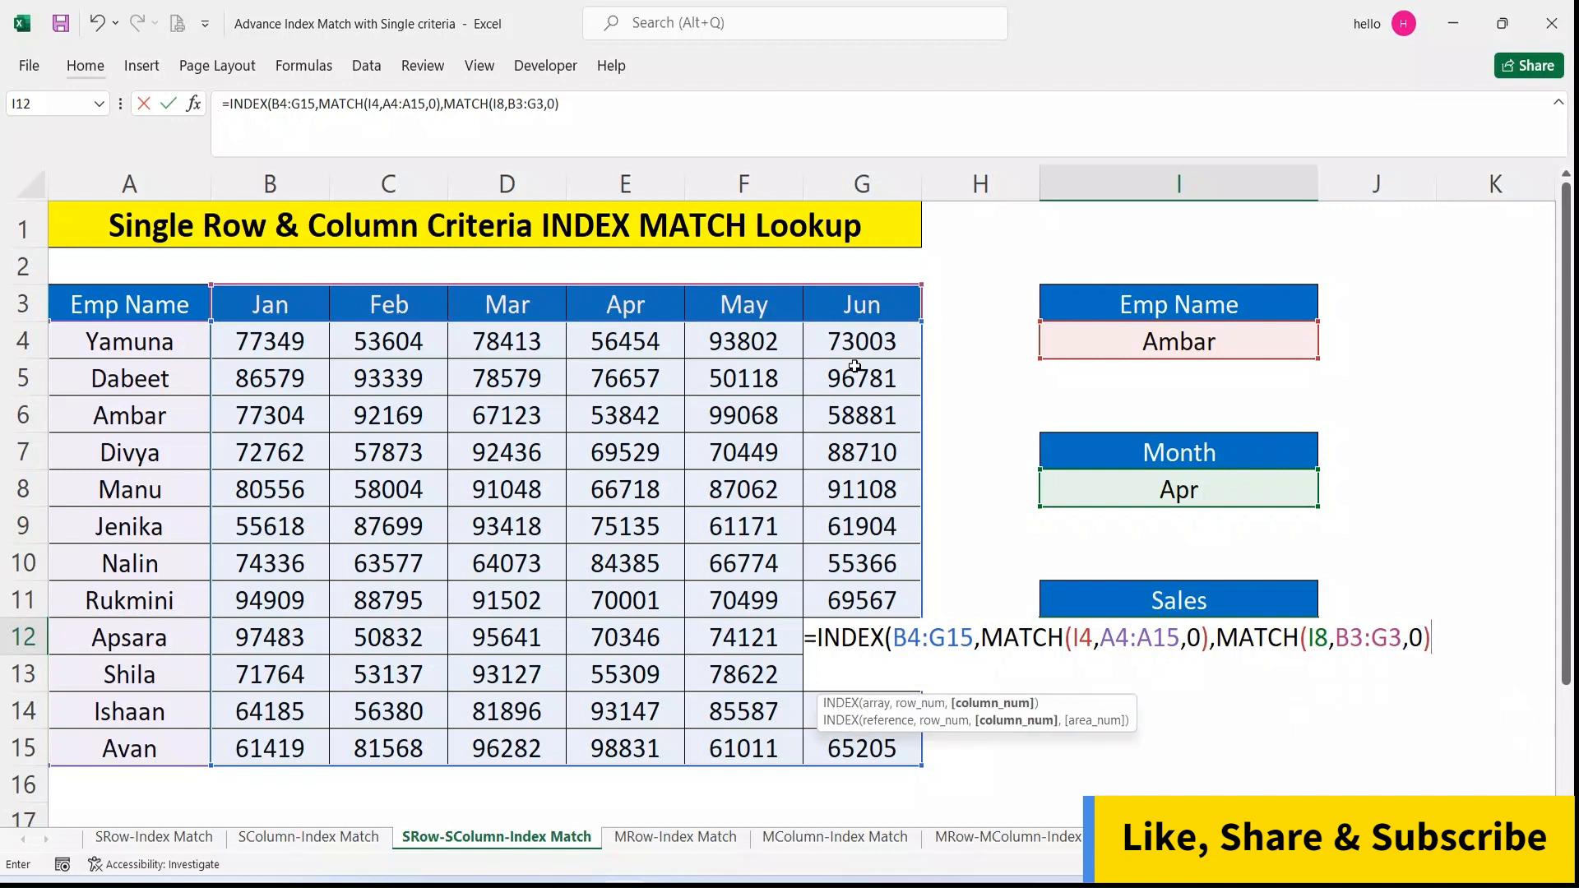
type(")")
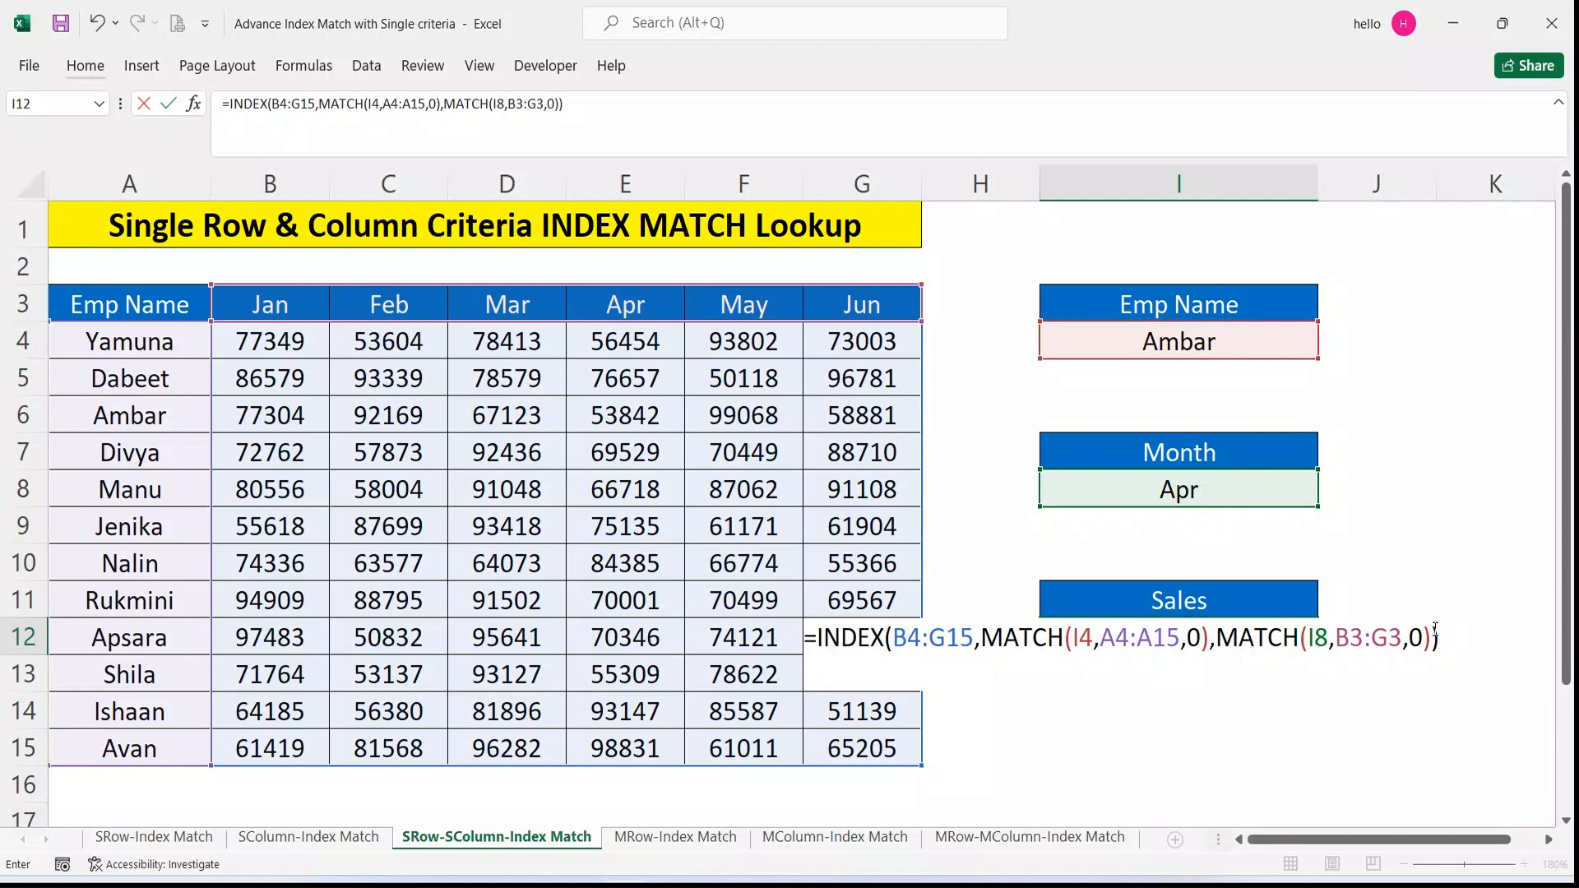
key("Return")
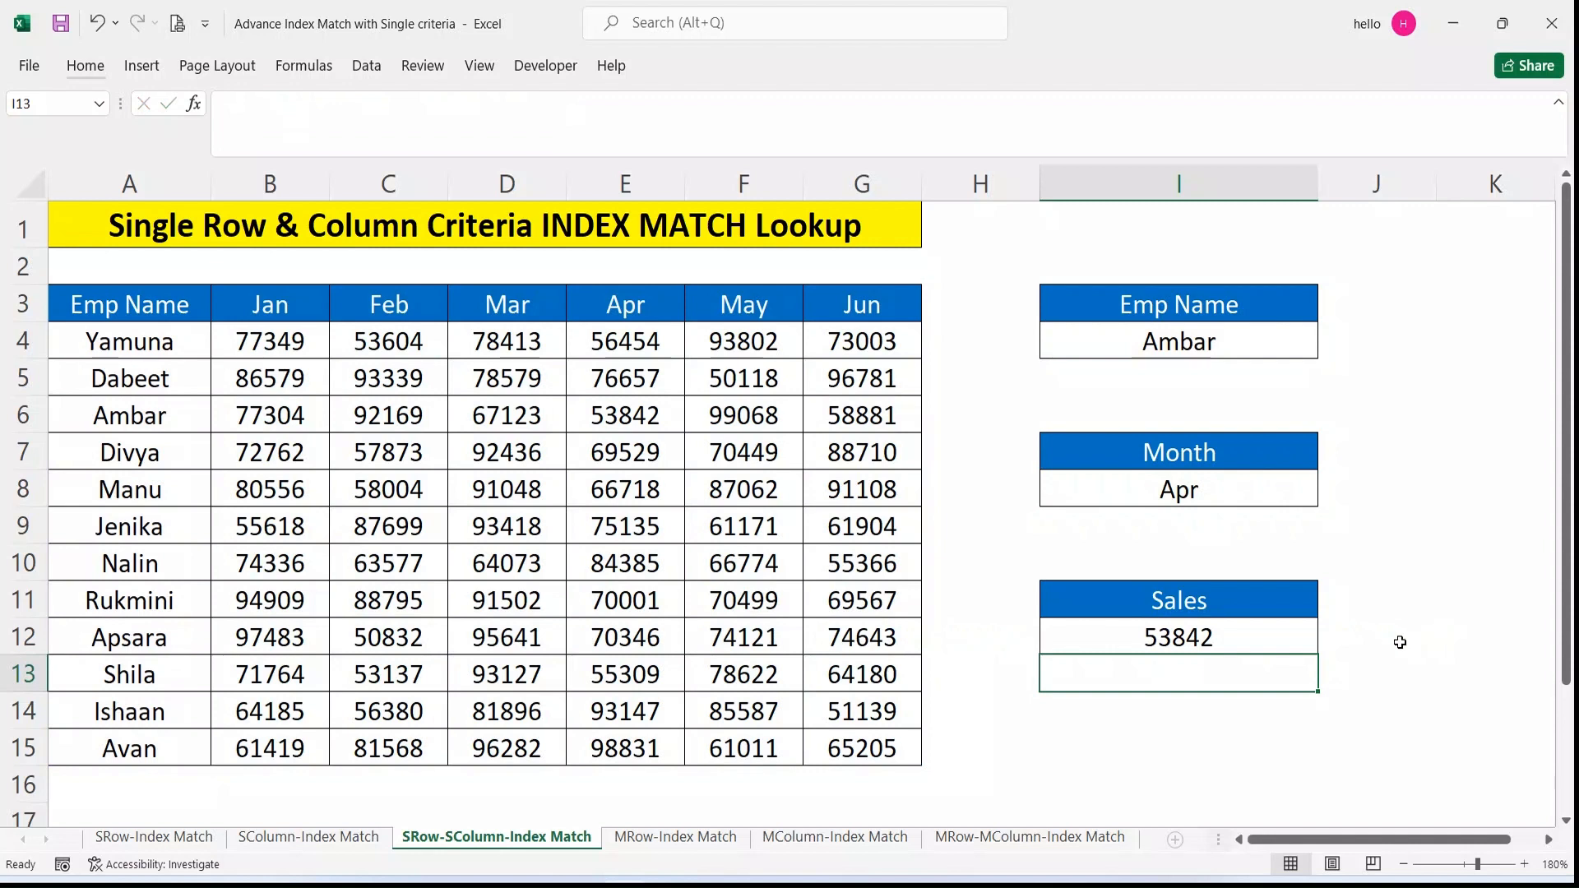
Compare the I12 sales result with the April figure in row 6 for the employee chosen in I4.
left_click(1201, 352)
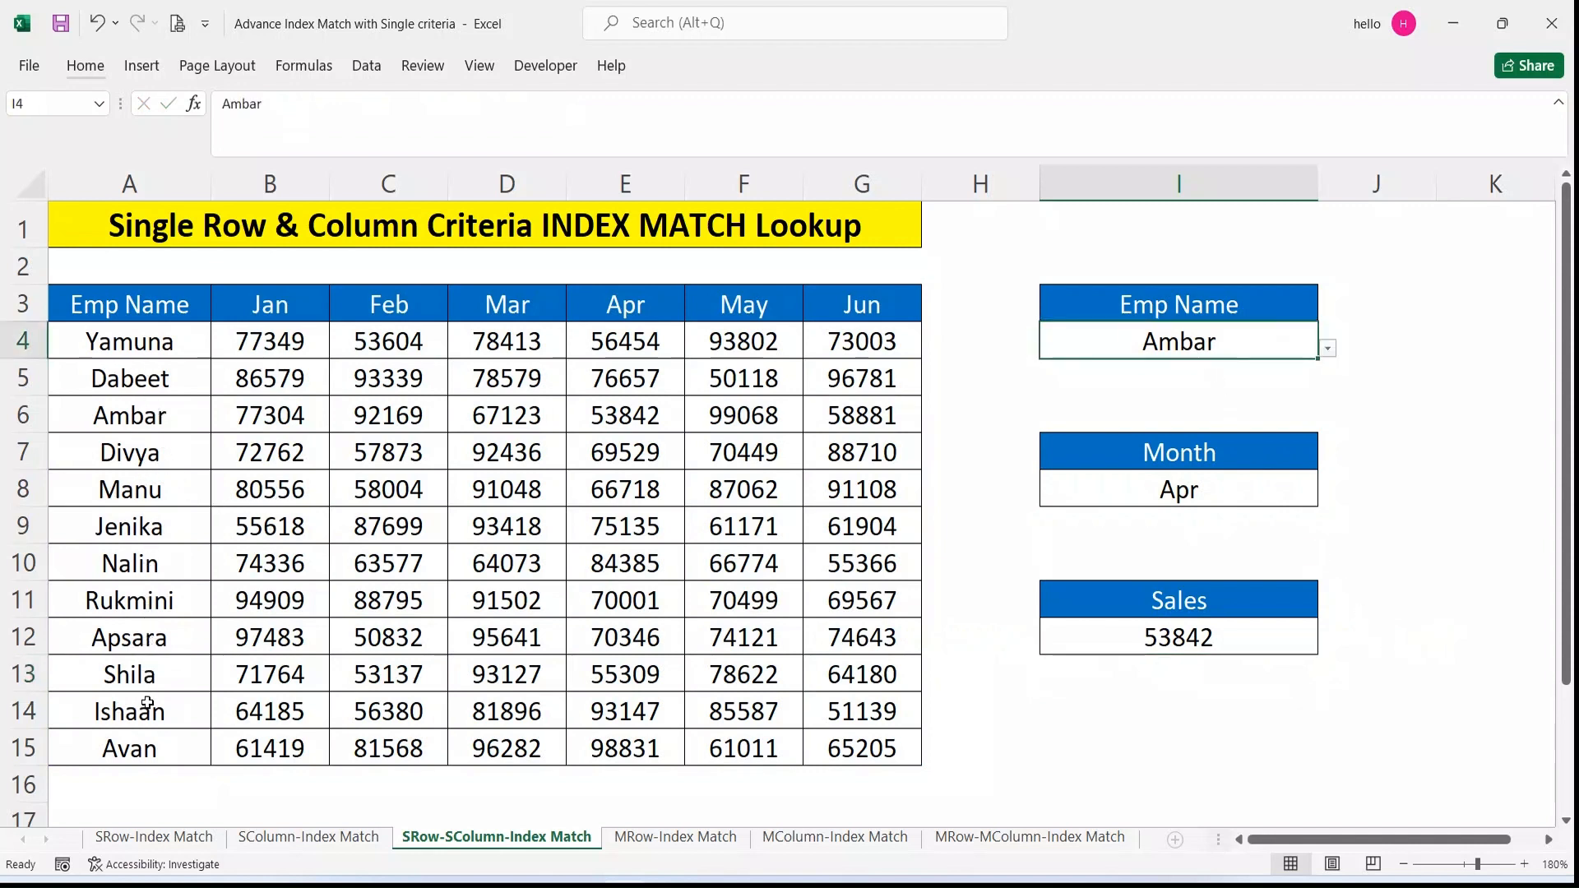
left_click(148, 409)
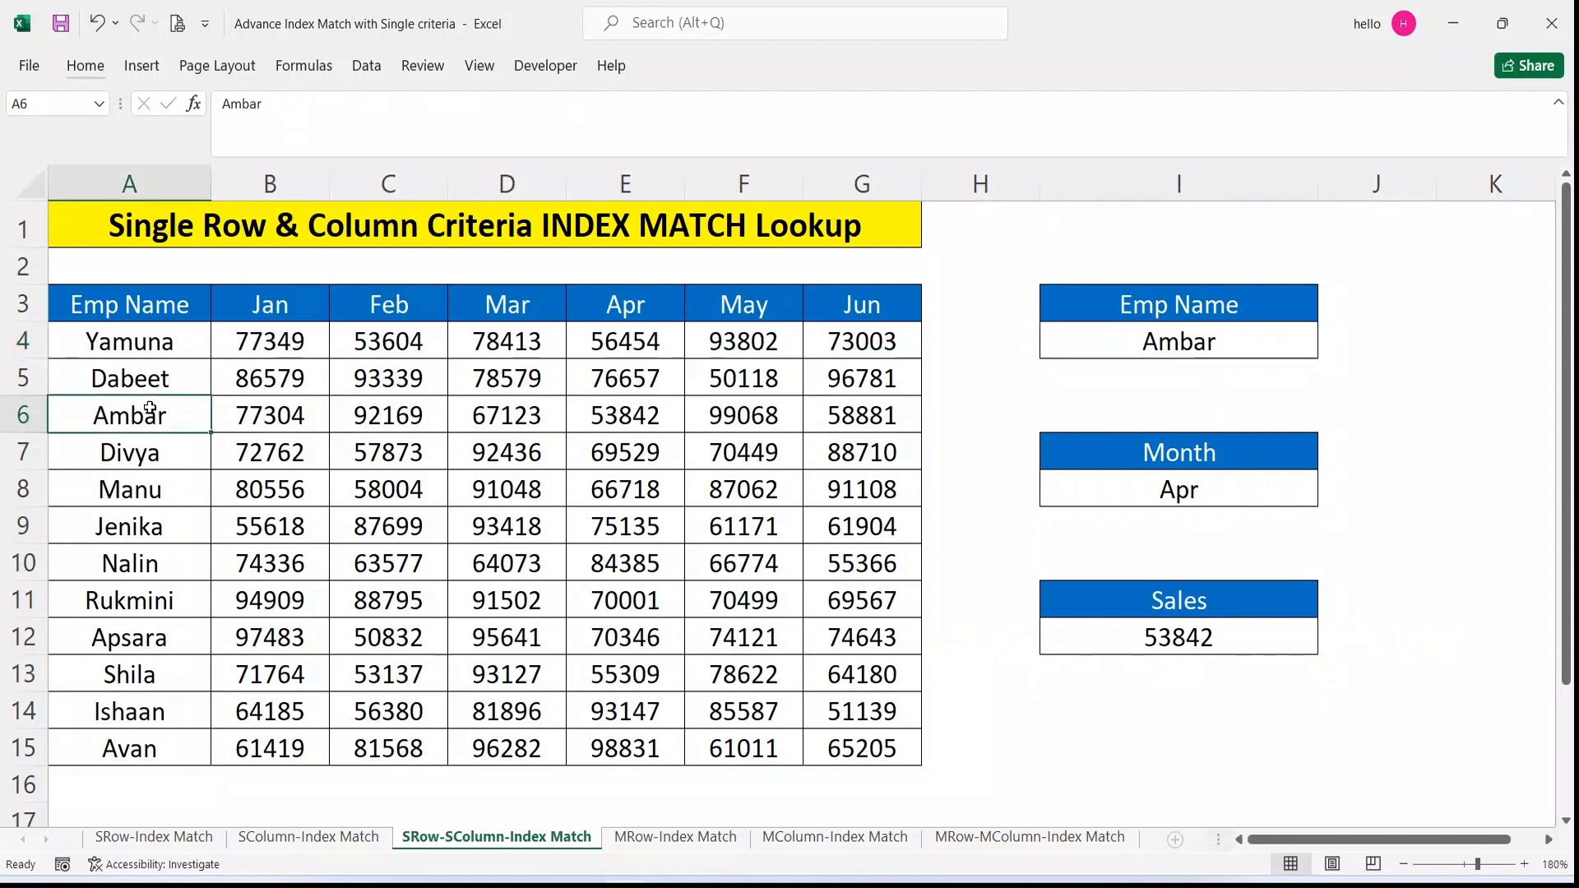
left_click_drag(148, 408, 649, 416)
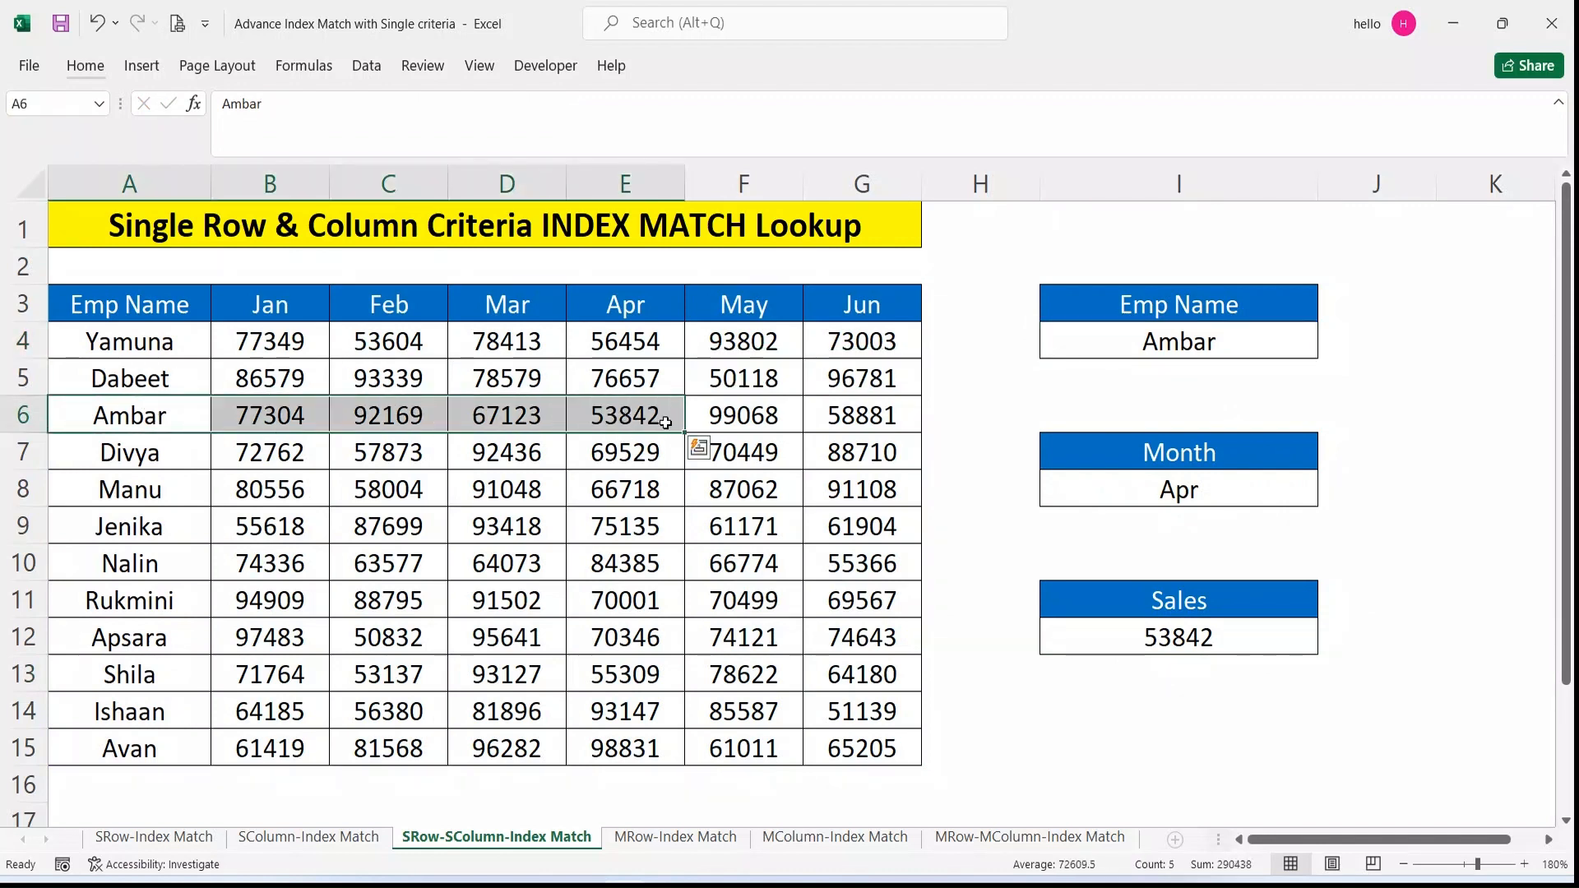
Choose Jan as the month in I8 to test the combined row and column lookup.
left_click(1257, 462)
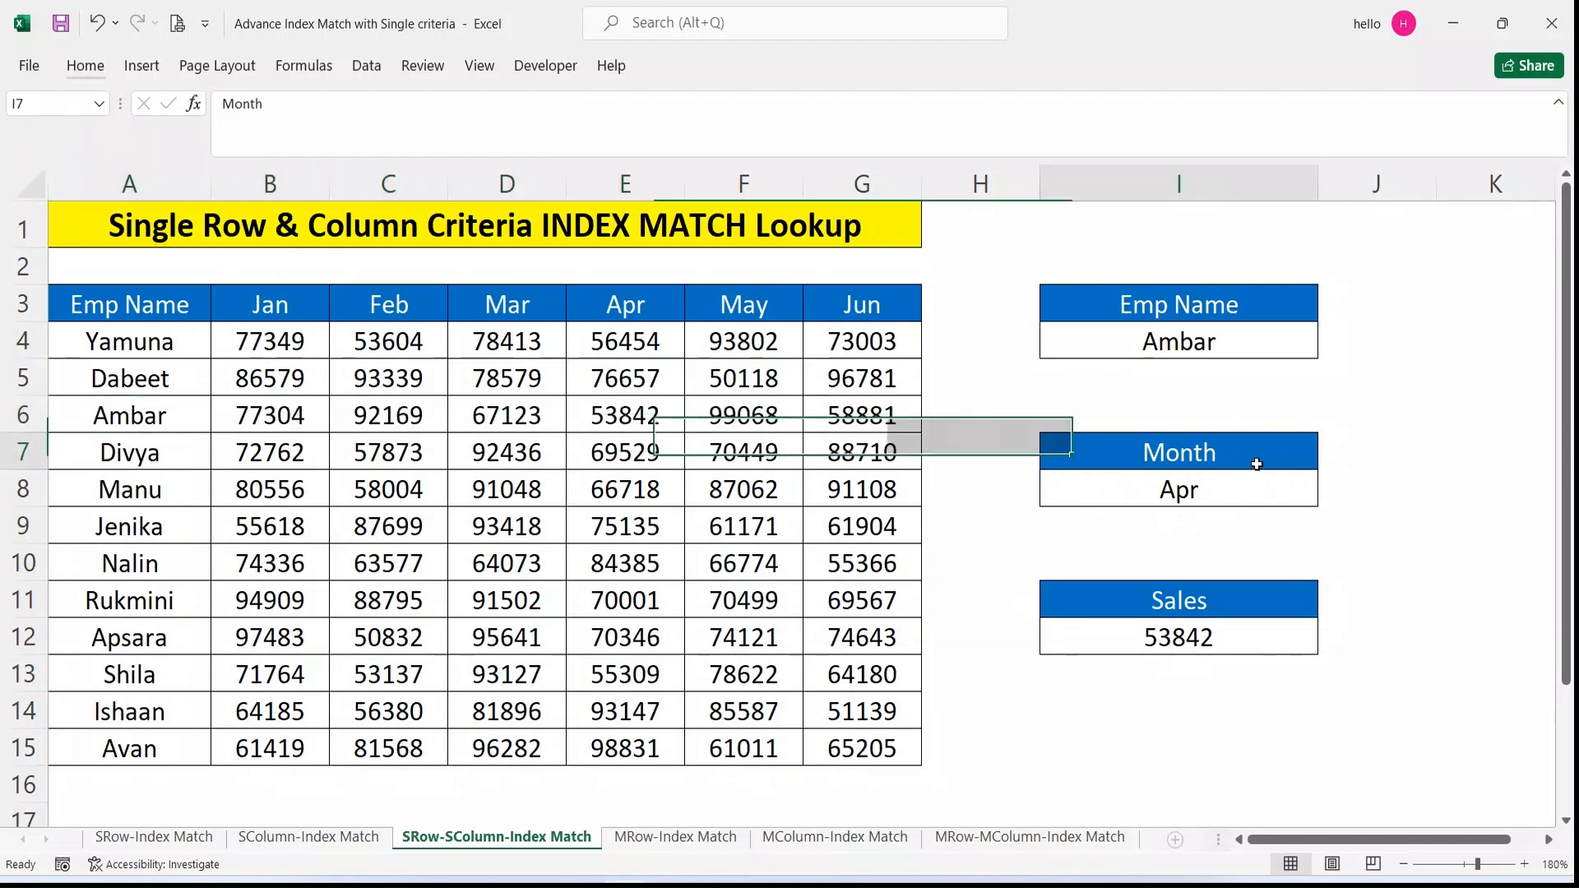
left_click(1287, 494)
left_click(1328, 496)
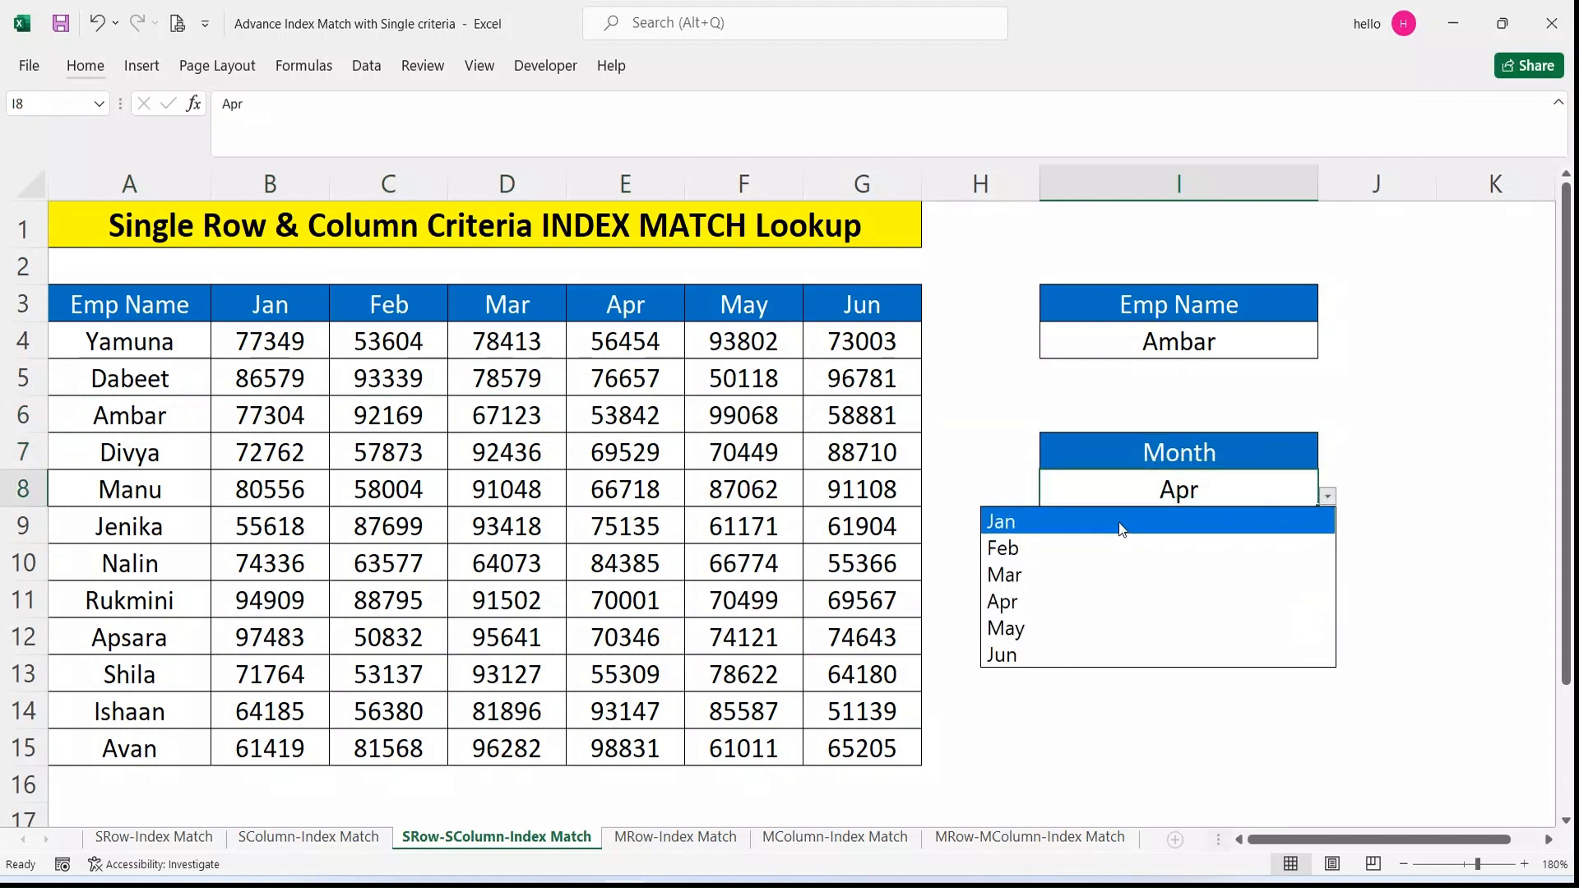
left_click(1057, 520)
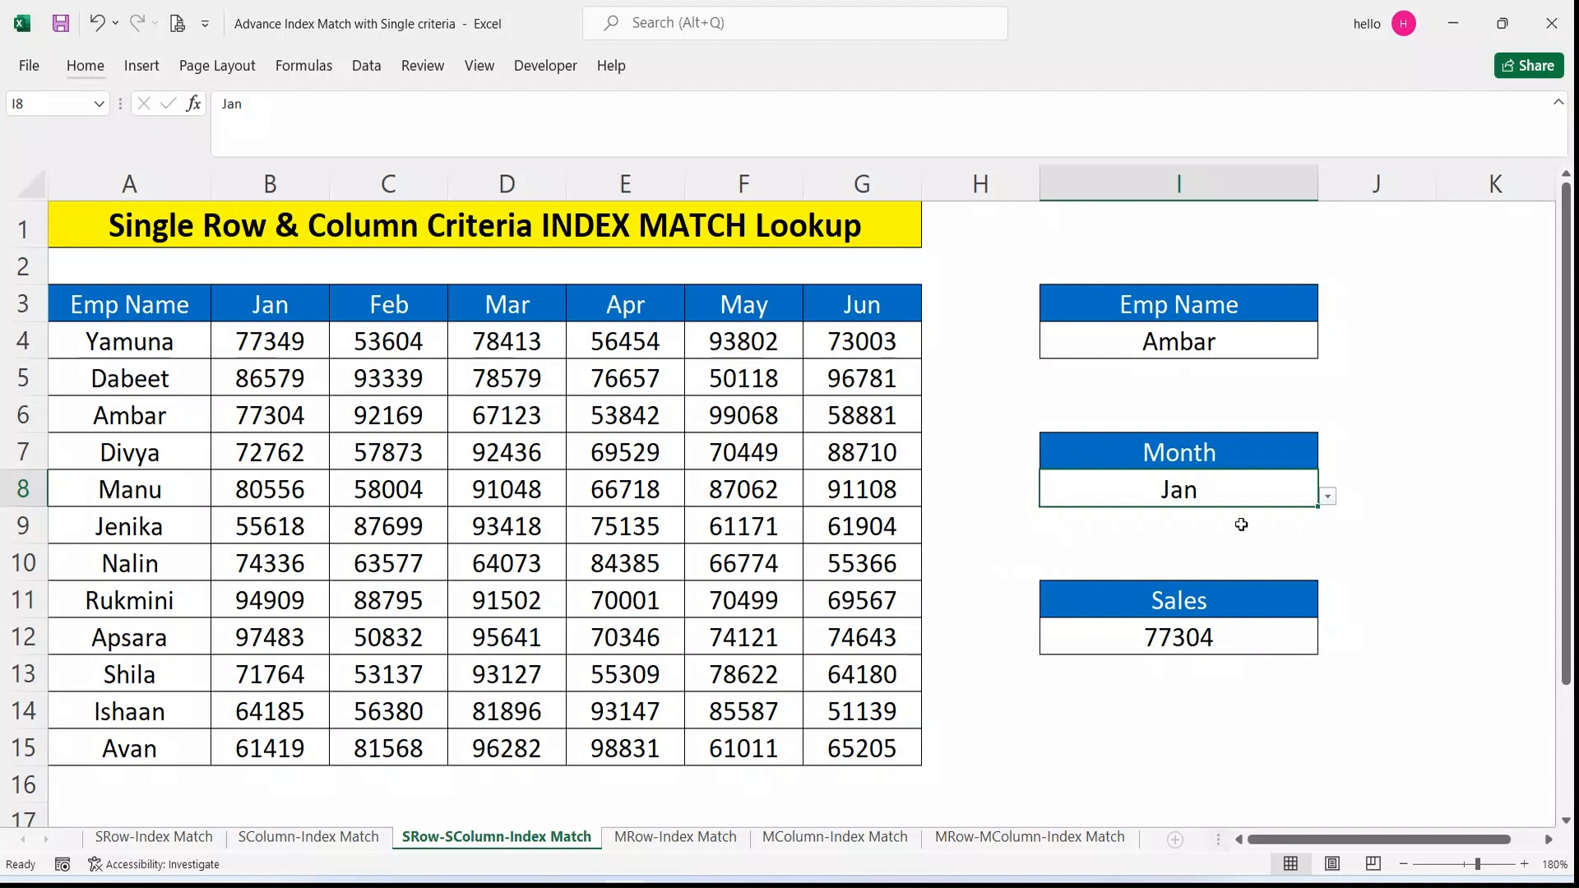
Choose Jun as the month in I8 and the row 13 employee in I4 to test the combined row and column lookup.
left_click(1327, 496)
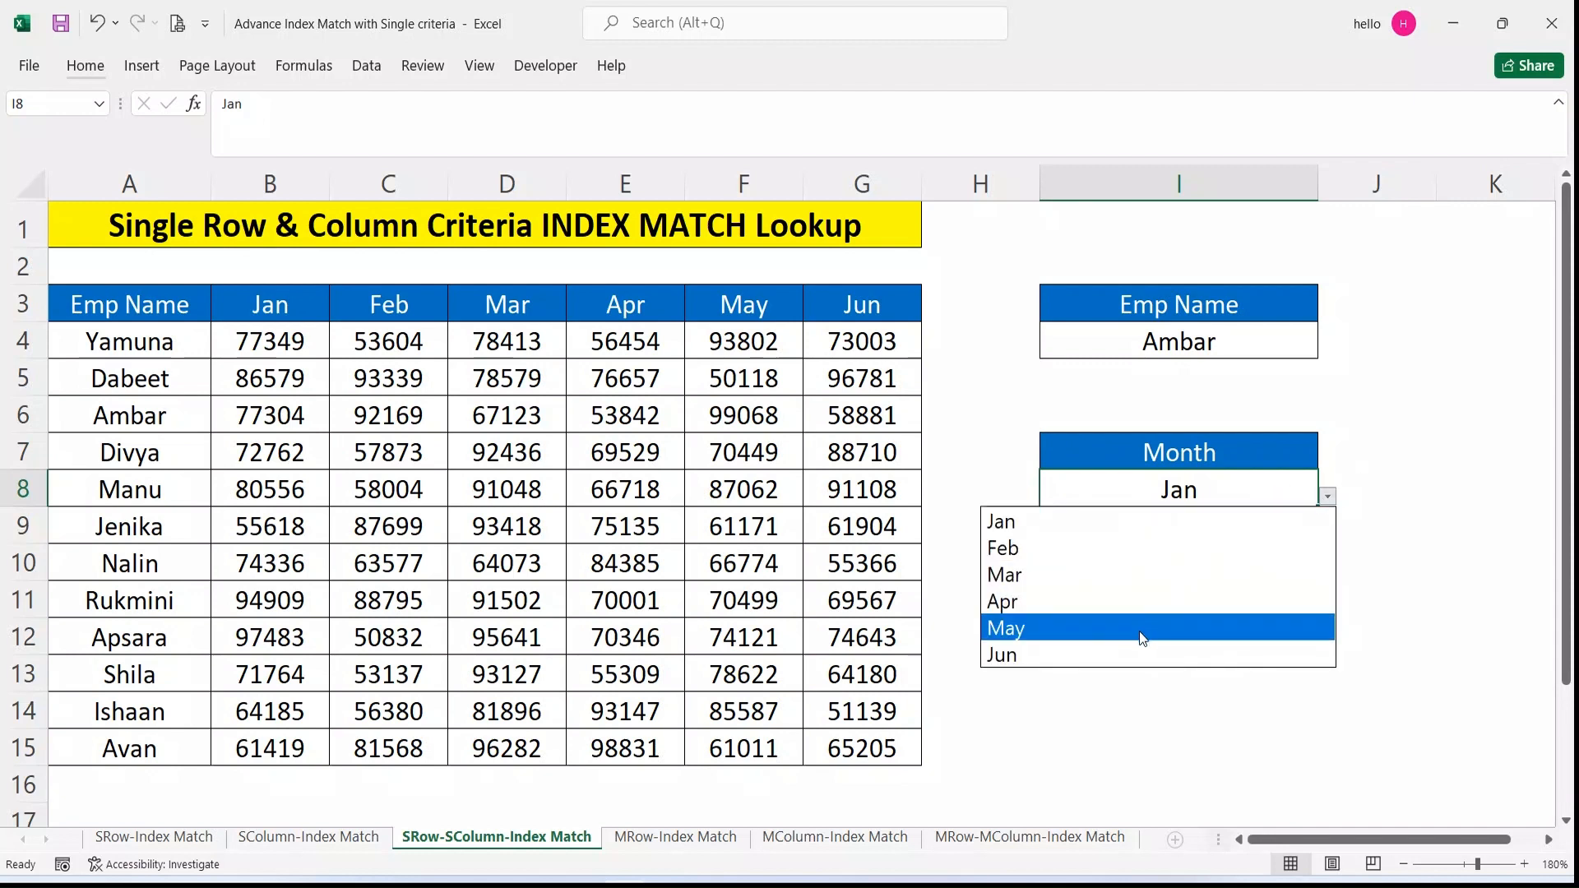
left_click(1131, 653)
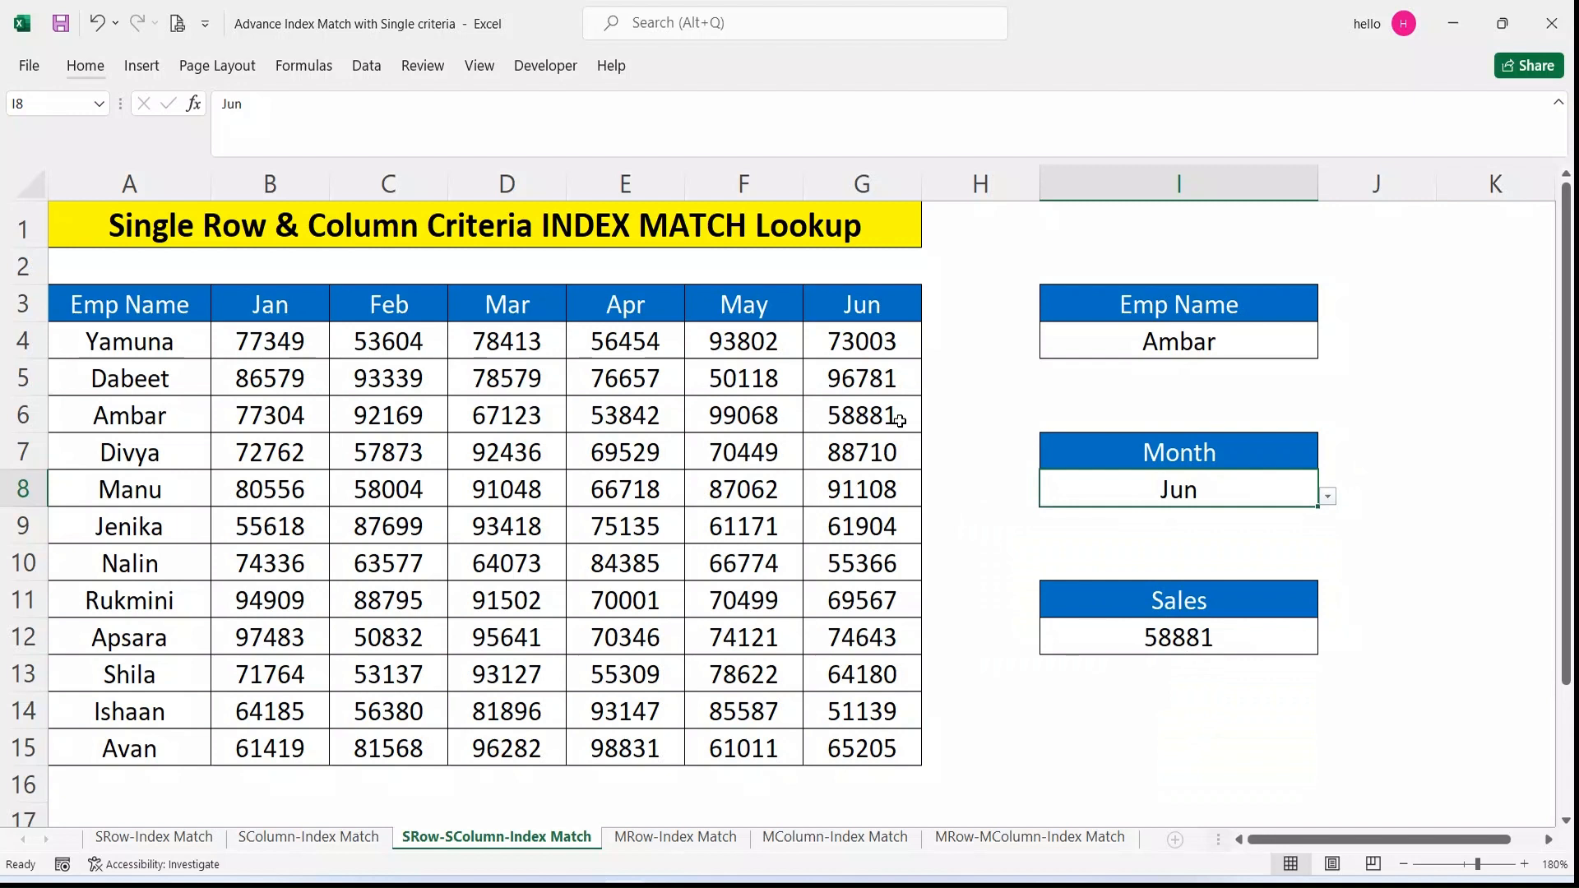
left_click(1213, 349)
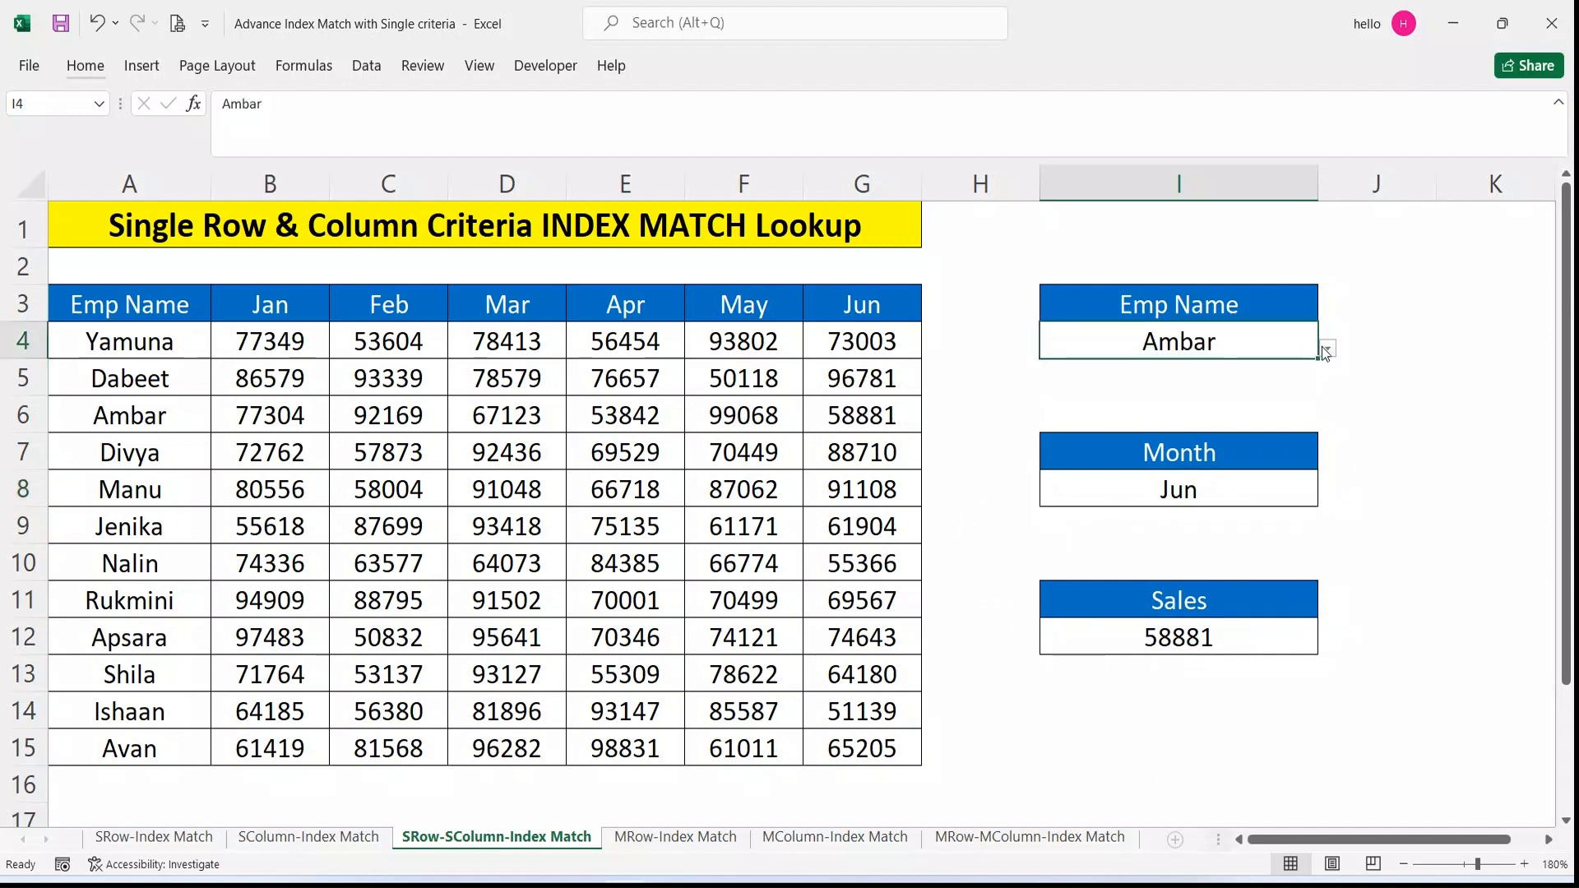
left_click(1326, 348)
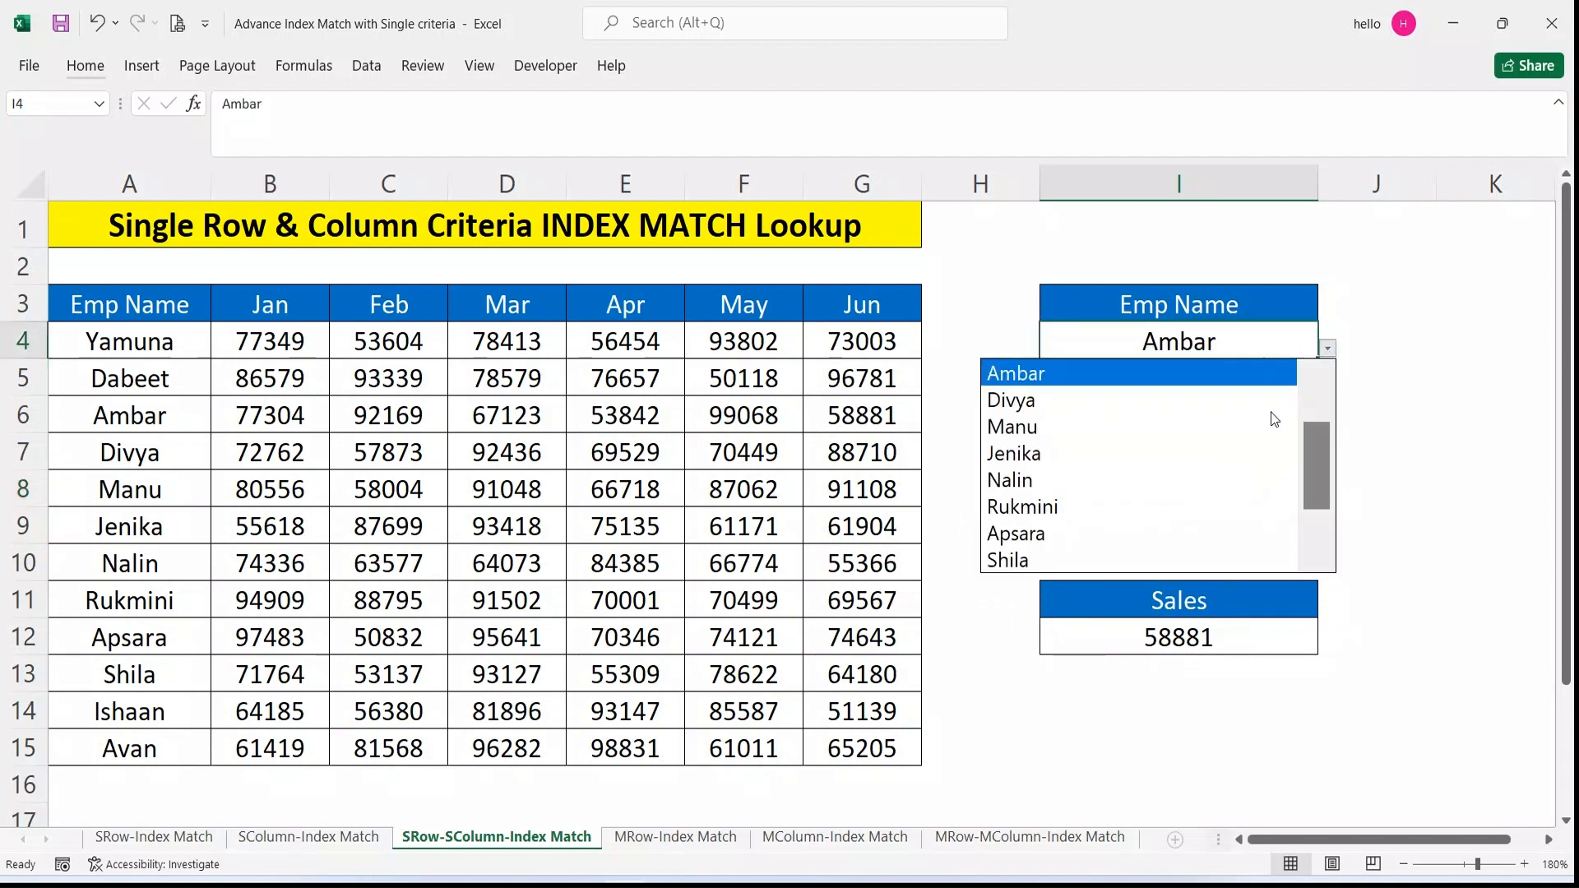
left_click(1152, 551)
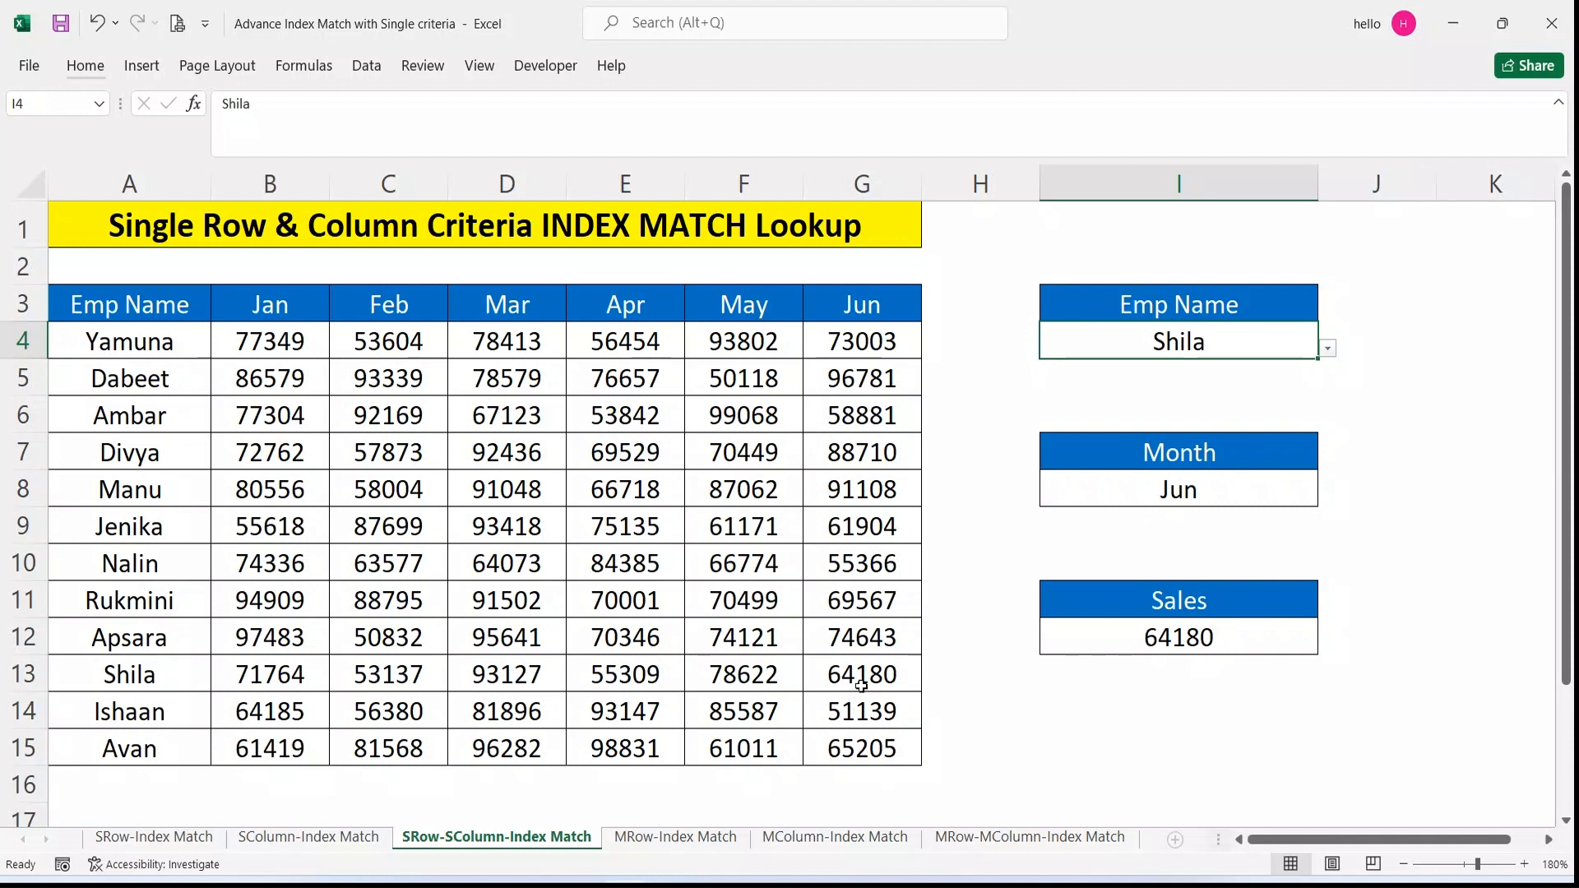
left_click(1018, 714)
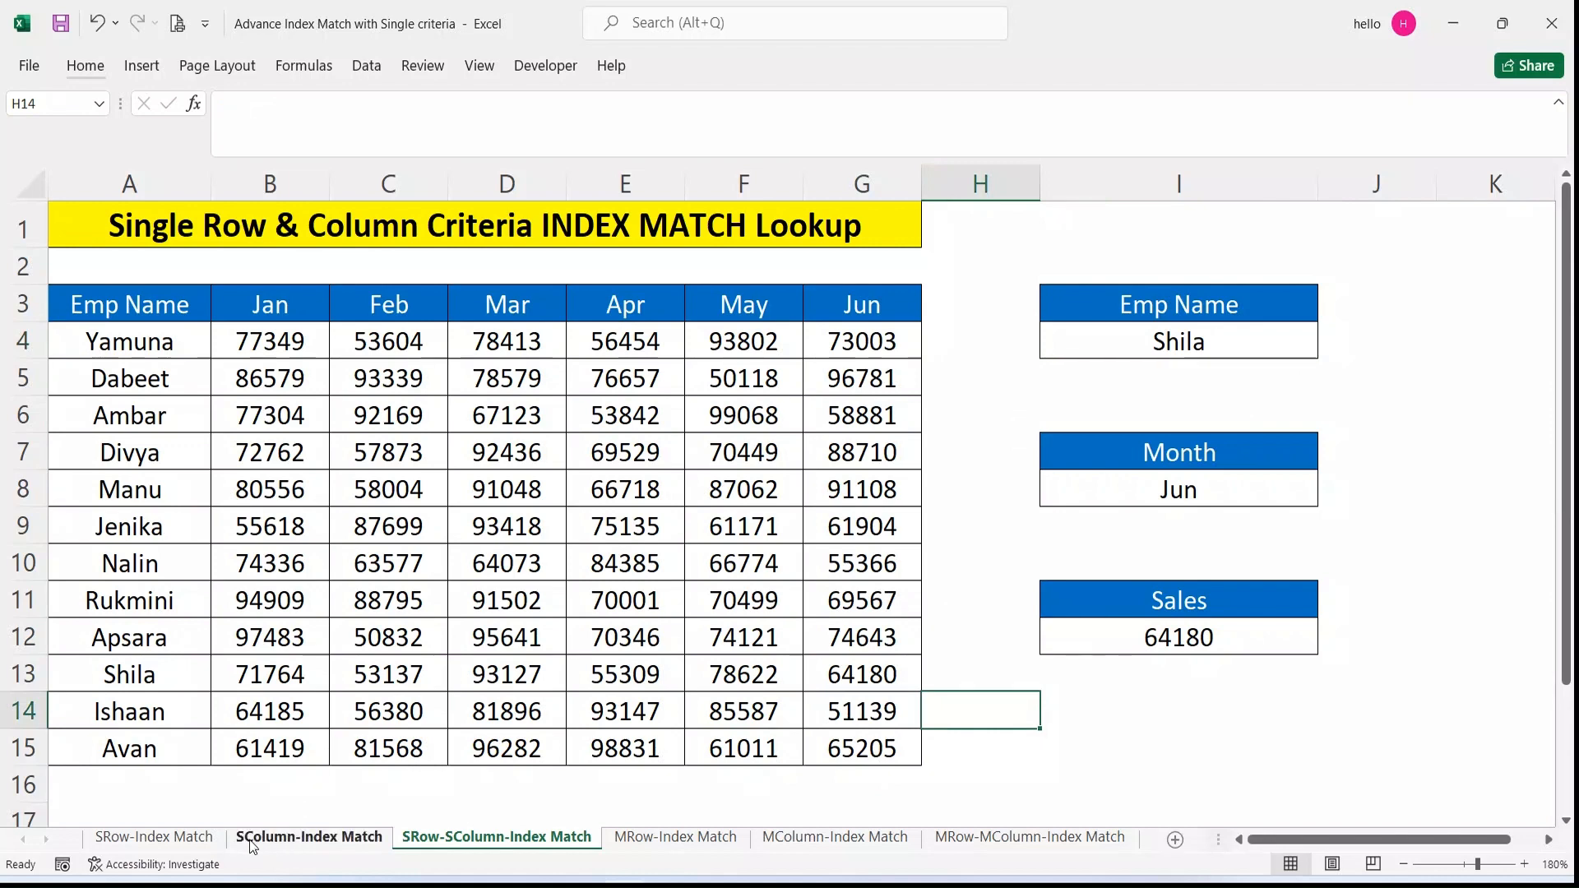
Review the SRow-Index Match and SColumn-Index Match sheets, and examine the I12 formula on the SRow-SColumn-Index Match sheet.
left_click(147, 839)
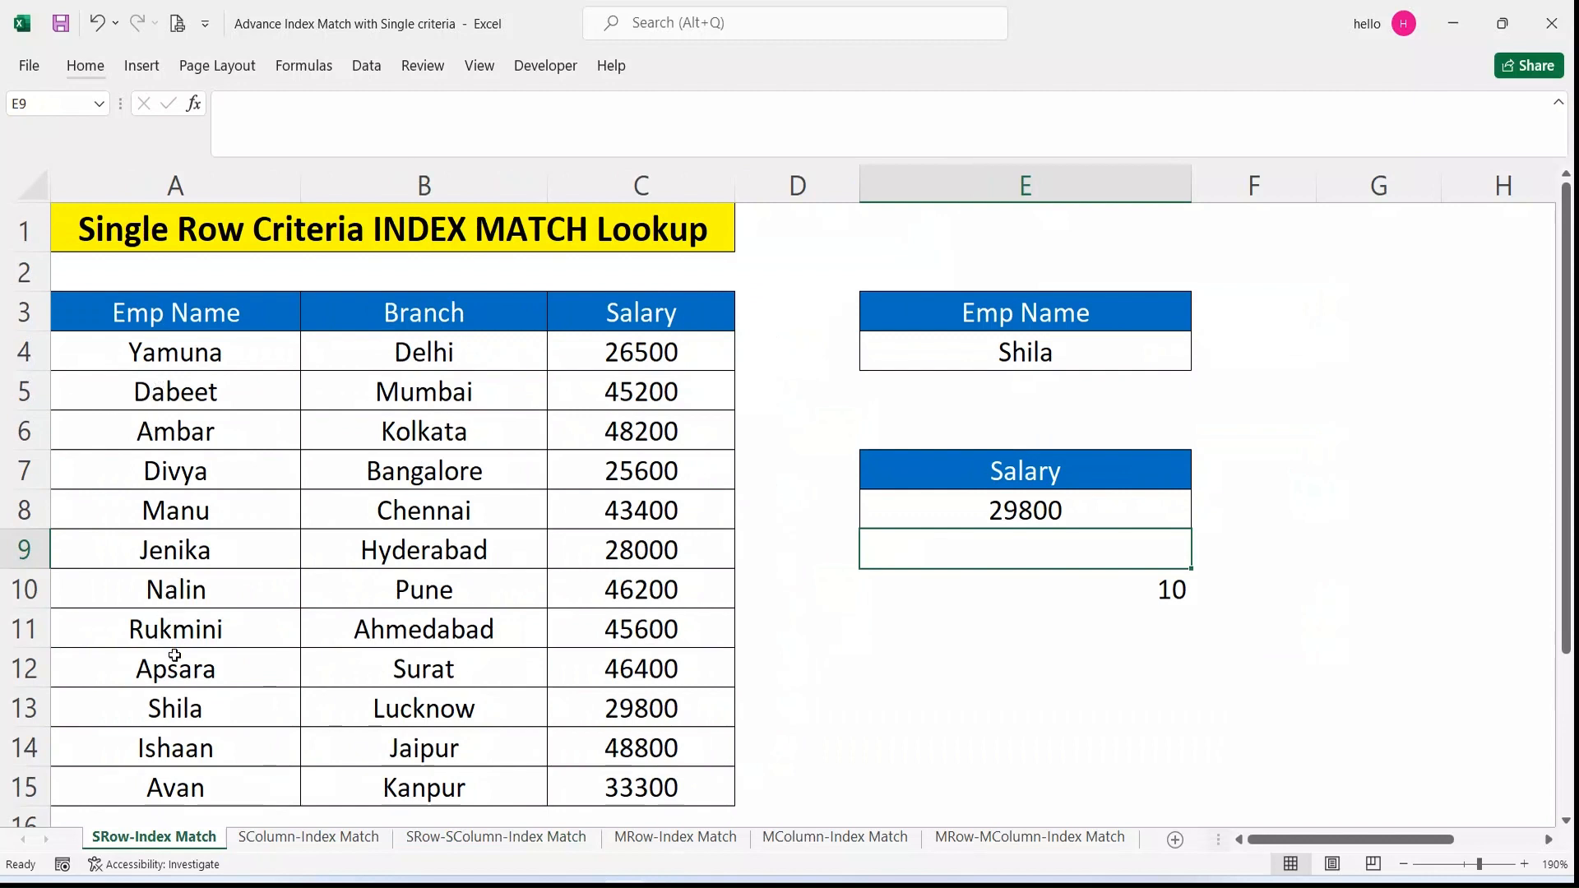
left_click(308, 838)
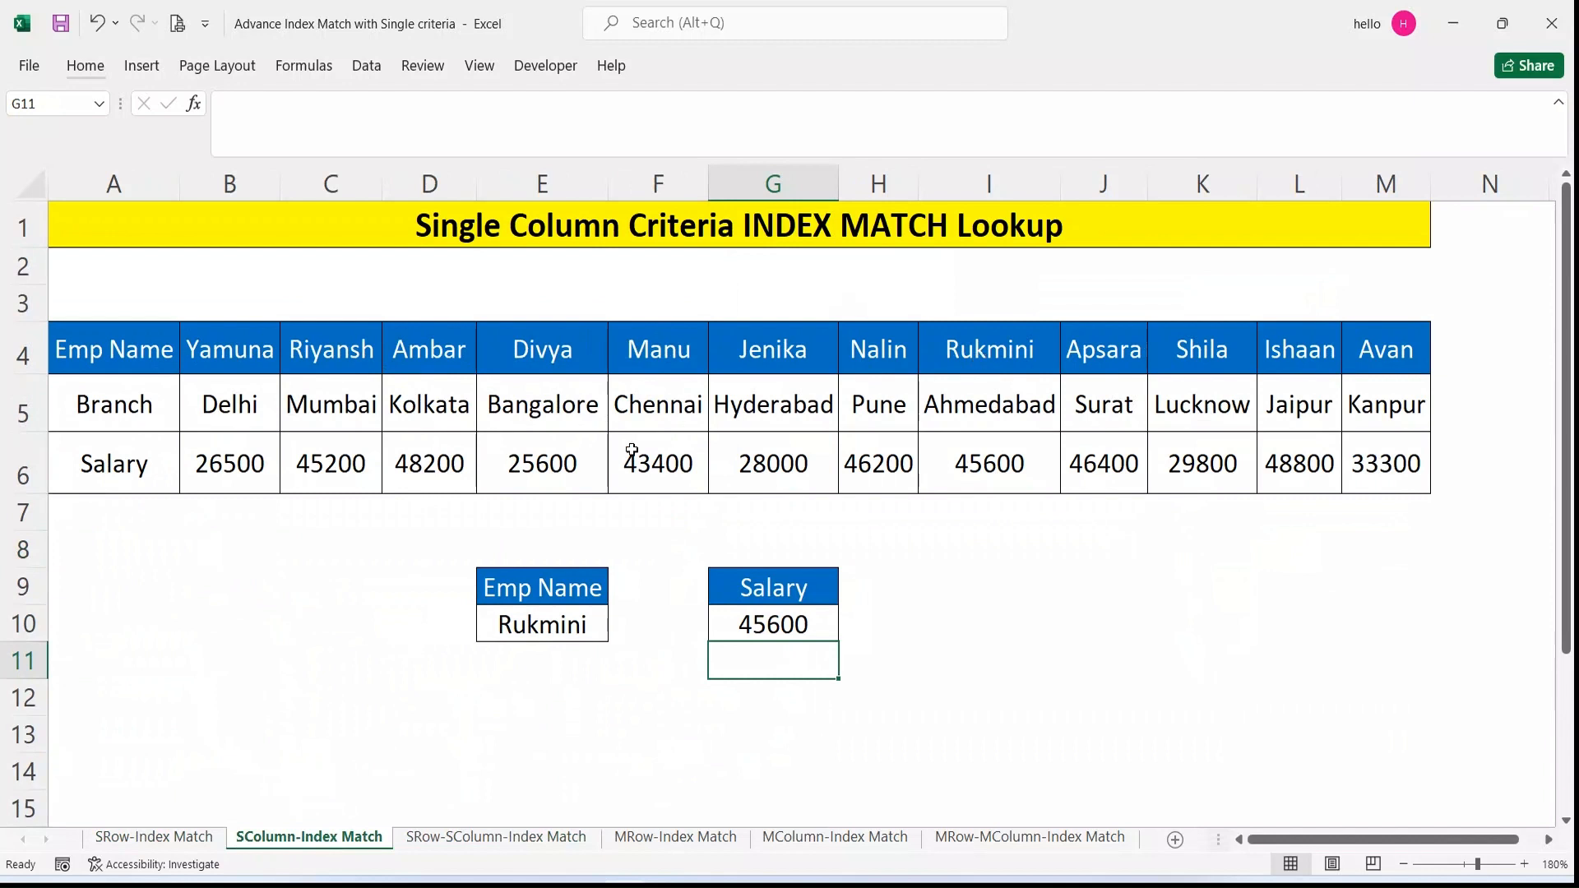
left_click(496, 838)
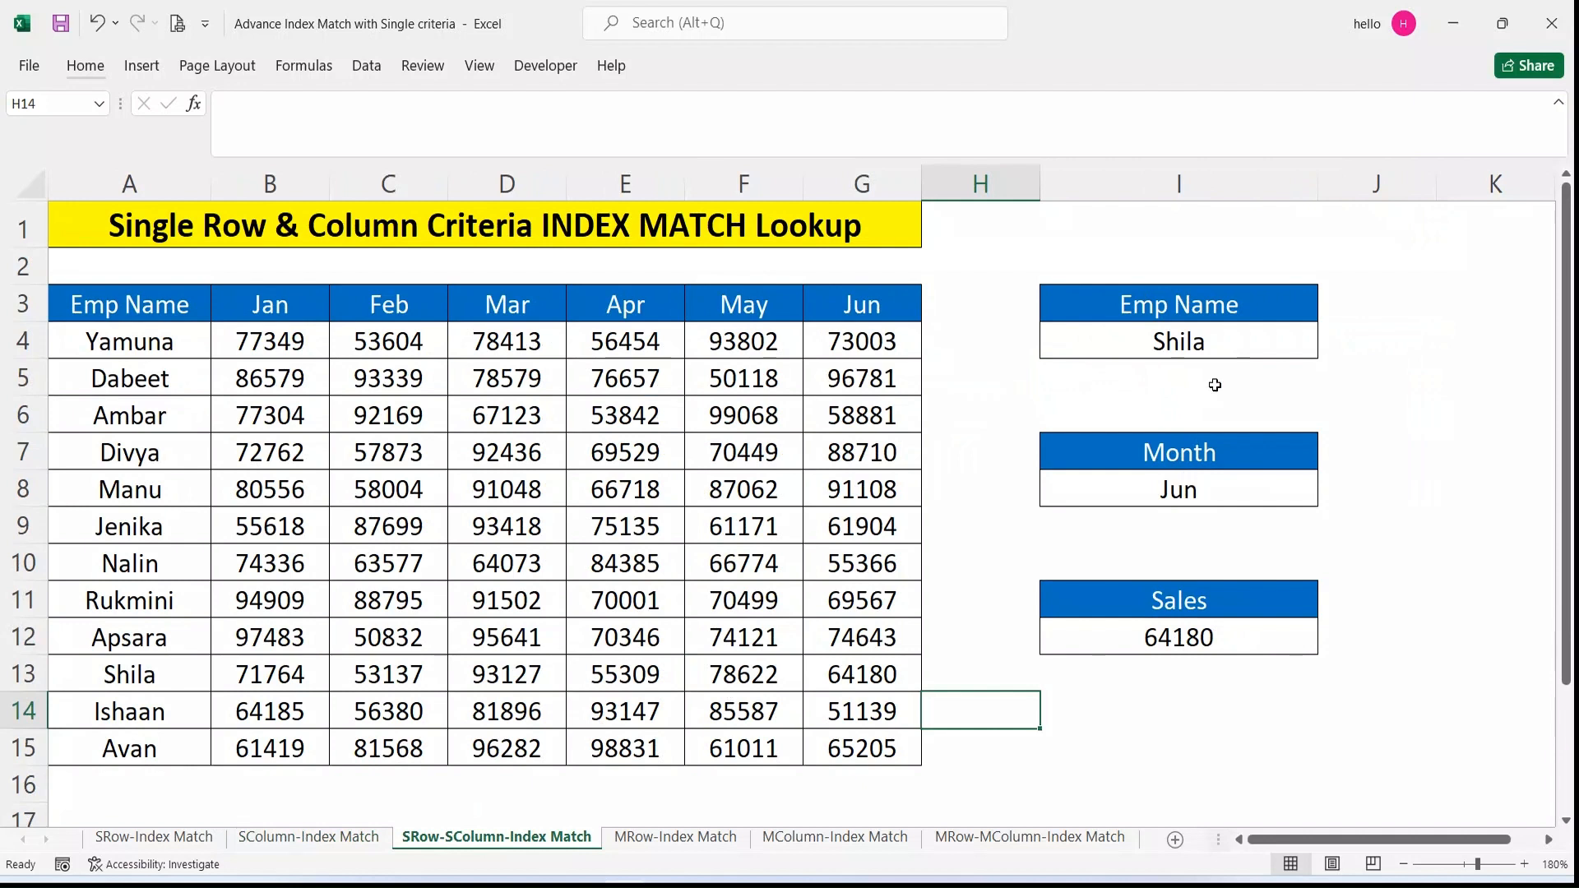
left_click(1208, 640)
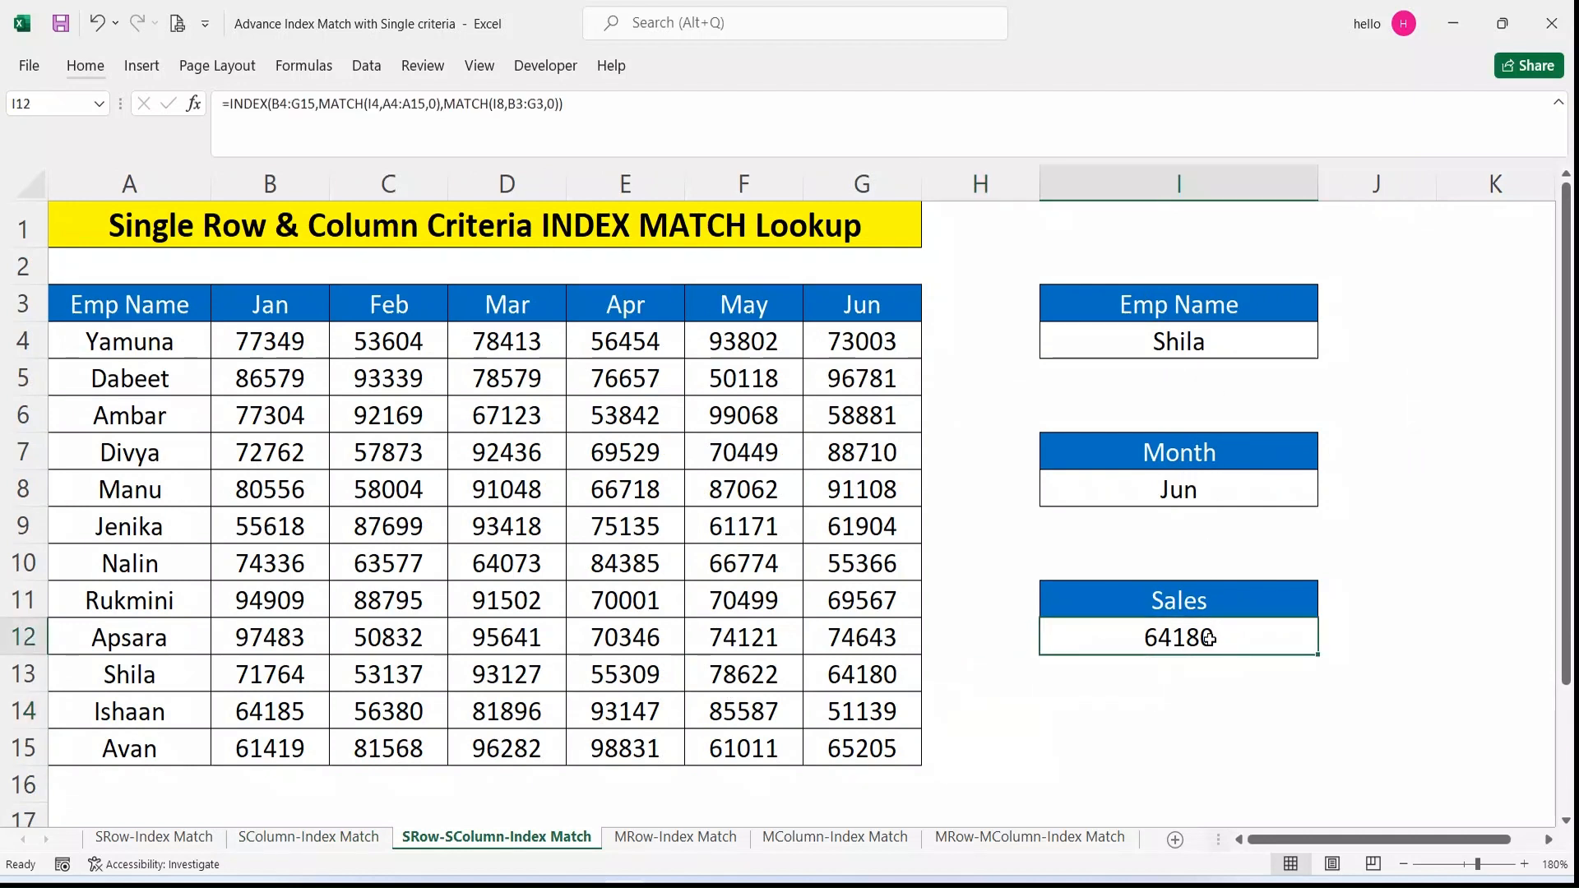